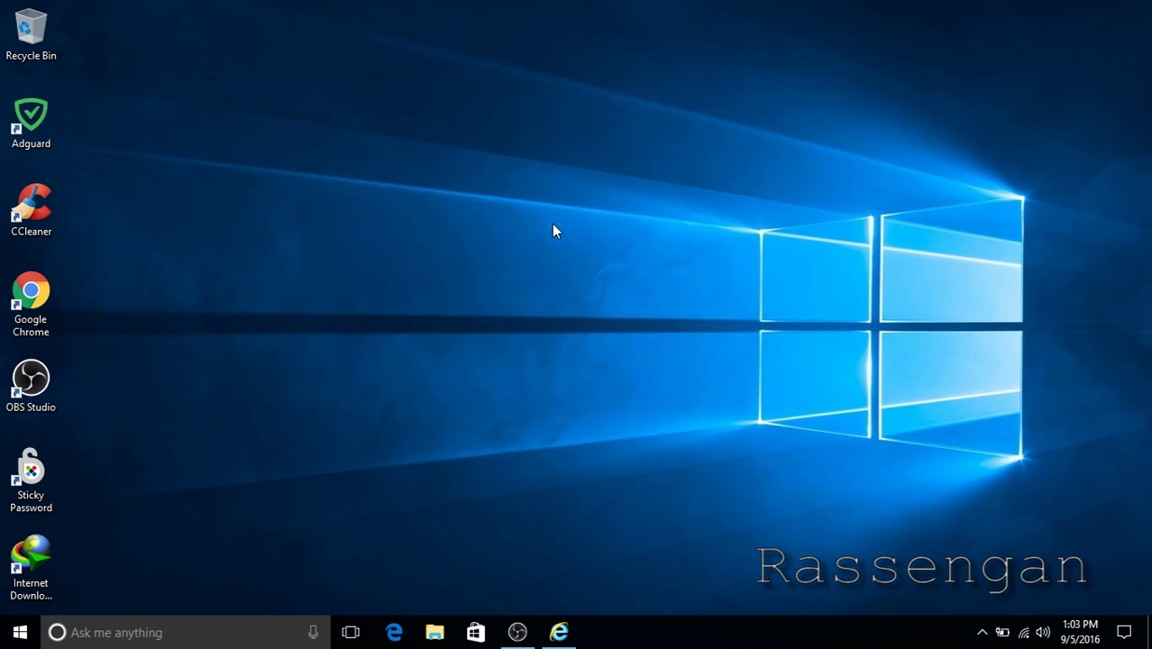
# On java.com in Internet Explorer, run the Java Detection check to verify the installed Java version.
pyautogui.click(559, 632)
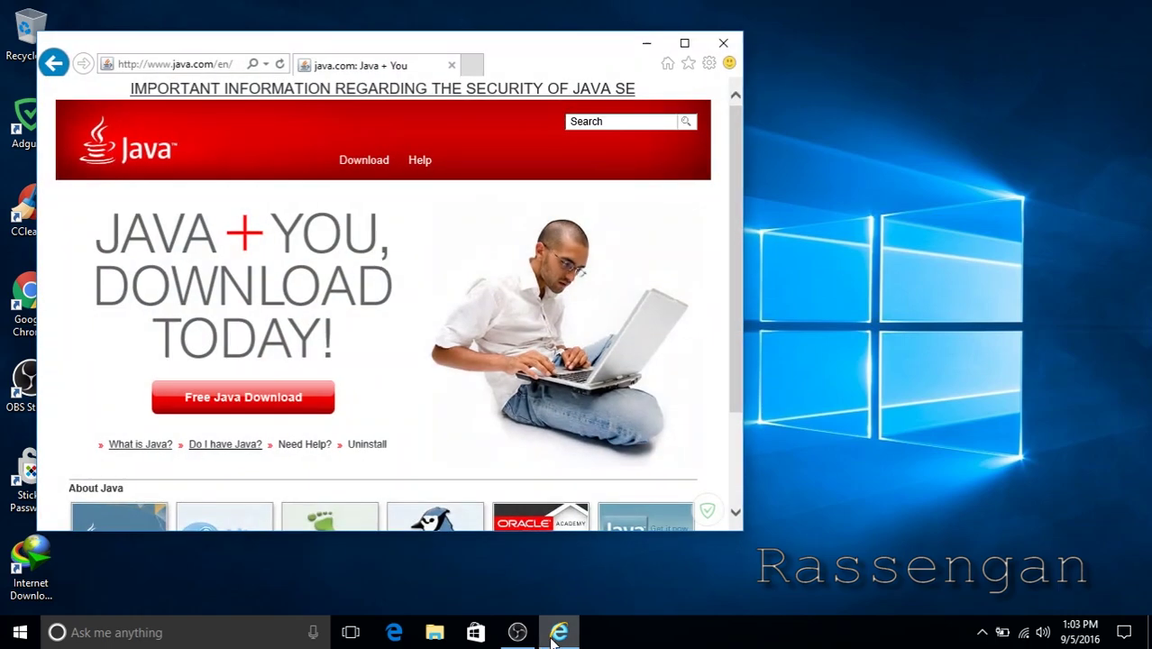
pyautogui.click(684, 42)
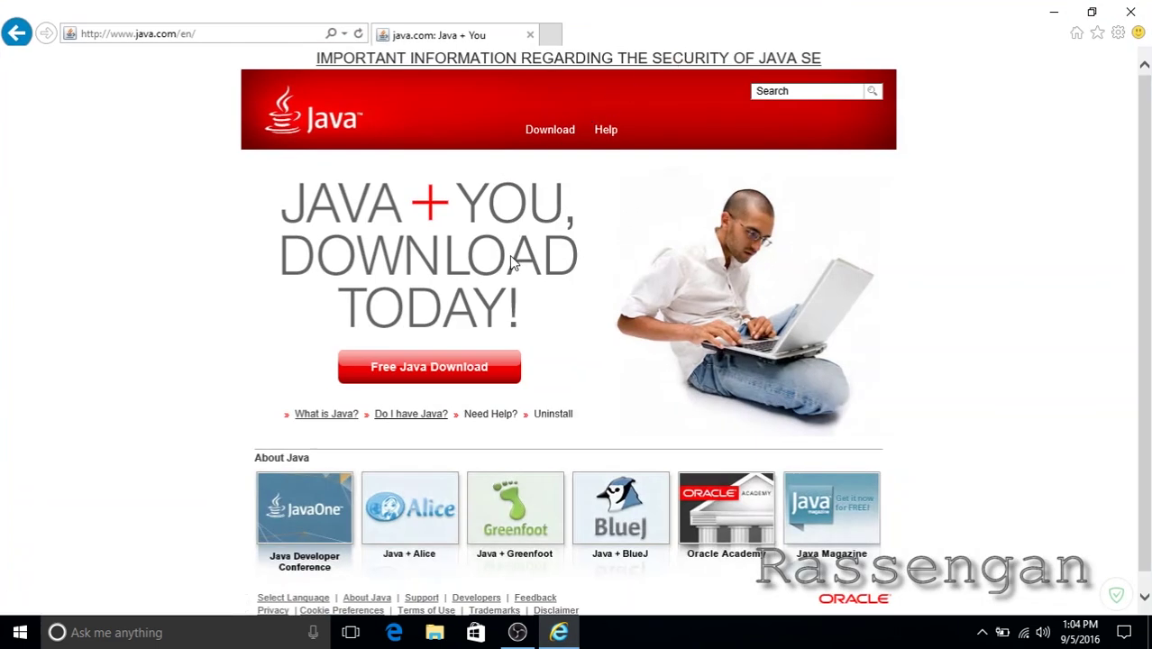
pyautogui.click(415, 416)
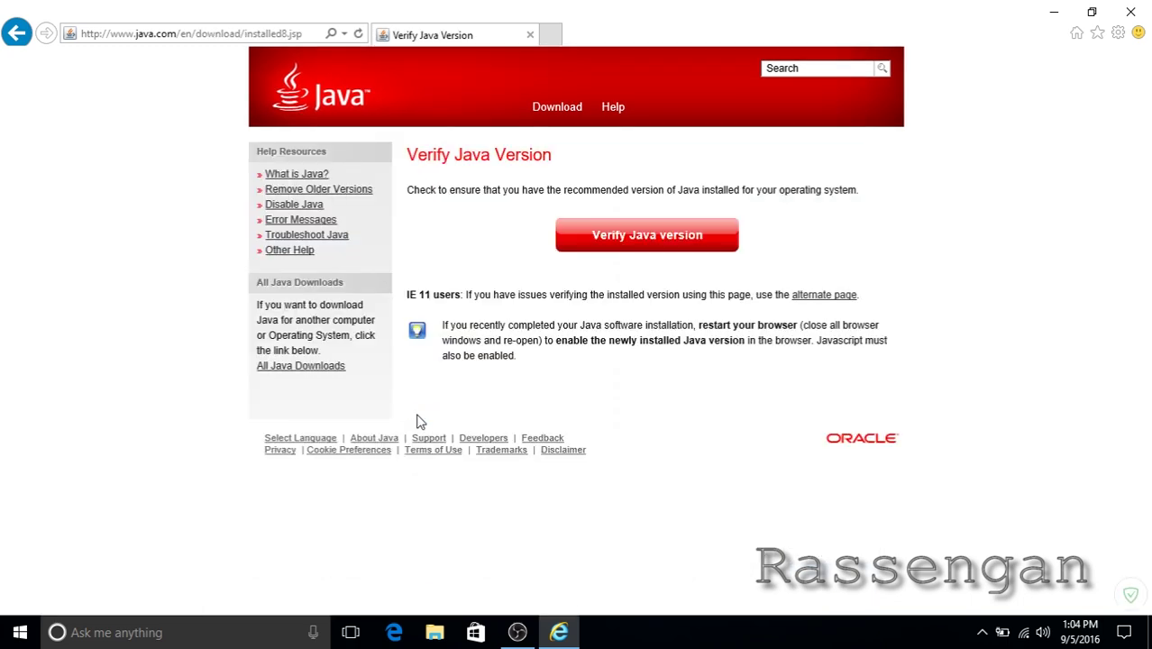
pyautogui.click(654, 250)
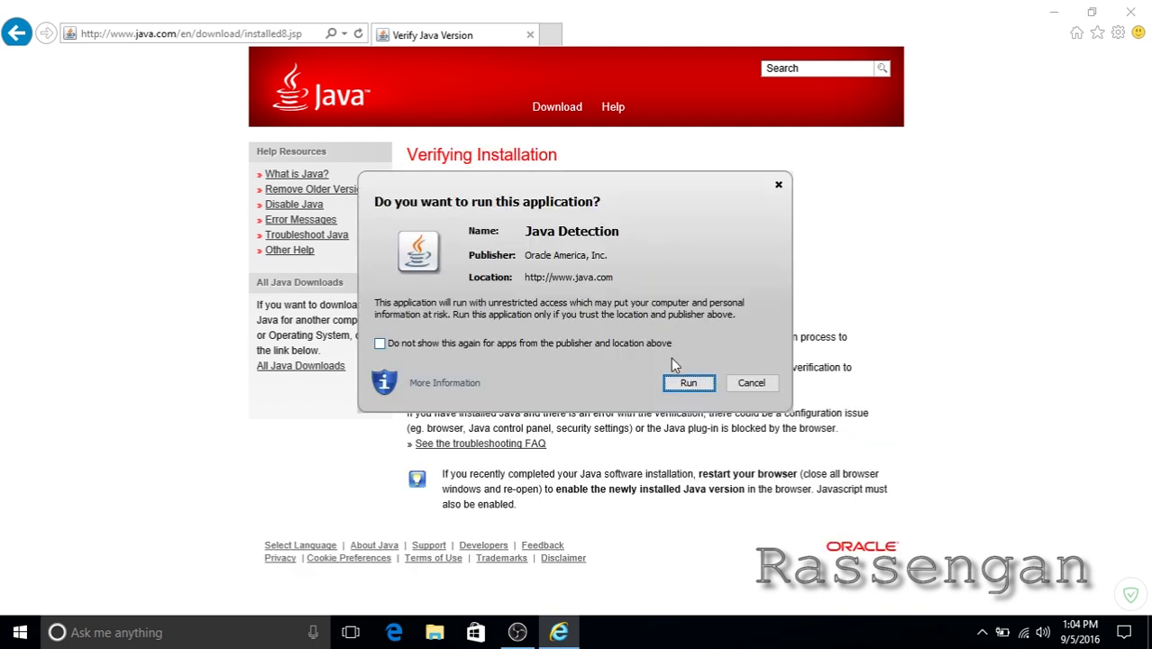
pyautogui.click(687, 384)
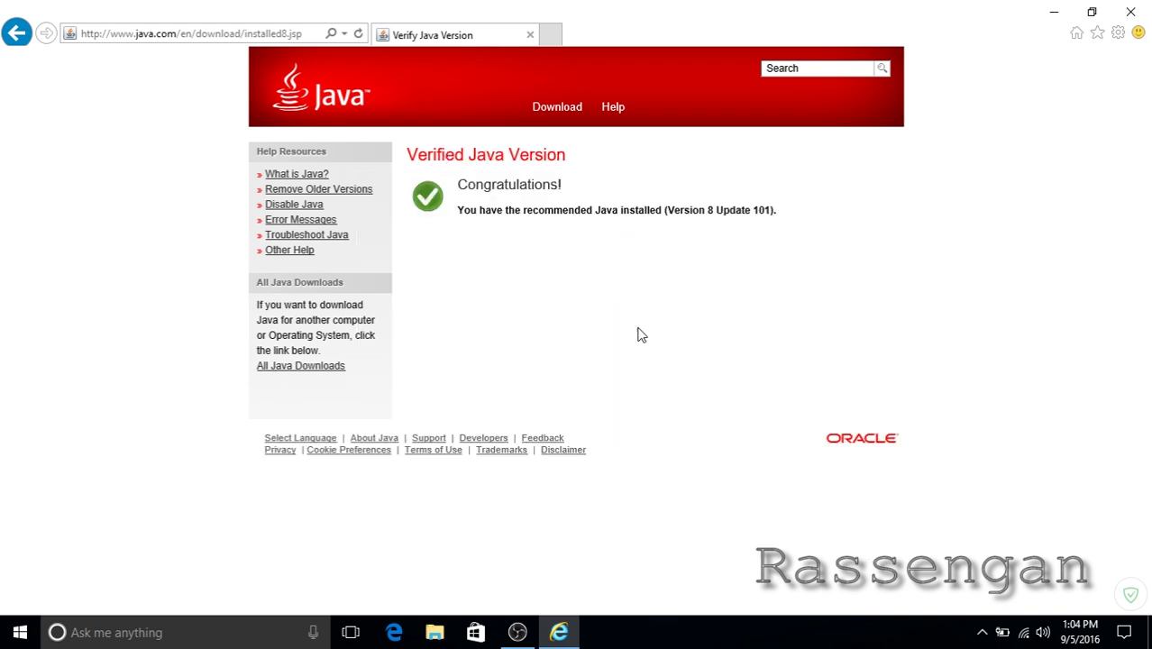
pyautogui.moveTo(784, 219); pyautogui.dragTo(471, 219)
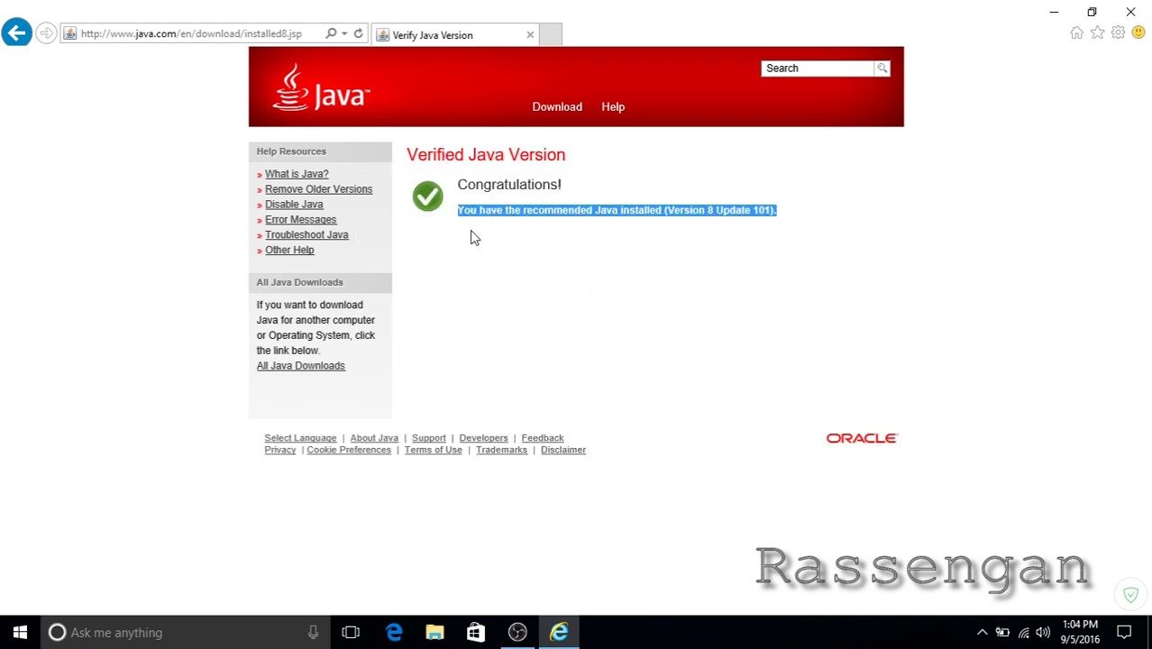
pyautogui.click(469, 233)
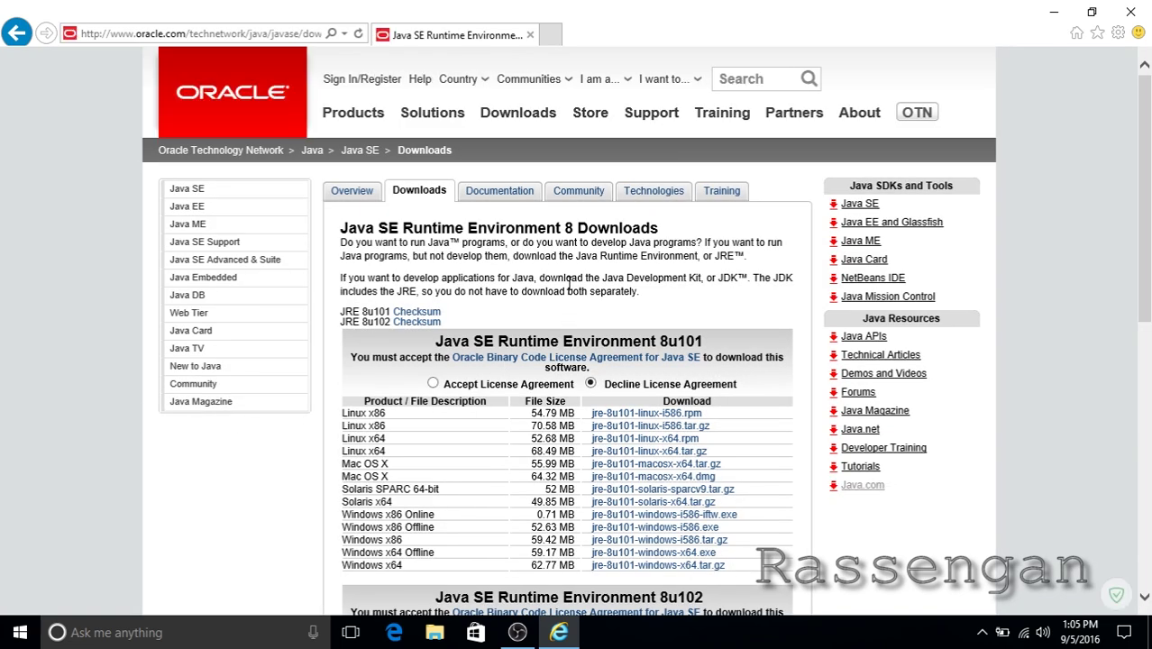
# Accept the license for Java SE Runtime Environment 8u102 and download the Windows x64 Offline installer, jre-8u102-windows-x64.exe.
pyautogui.scroll(-1, 553, 258)
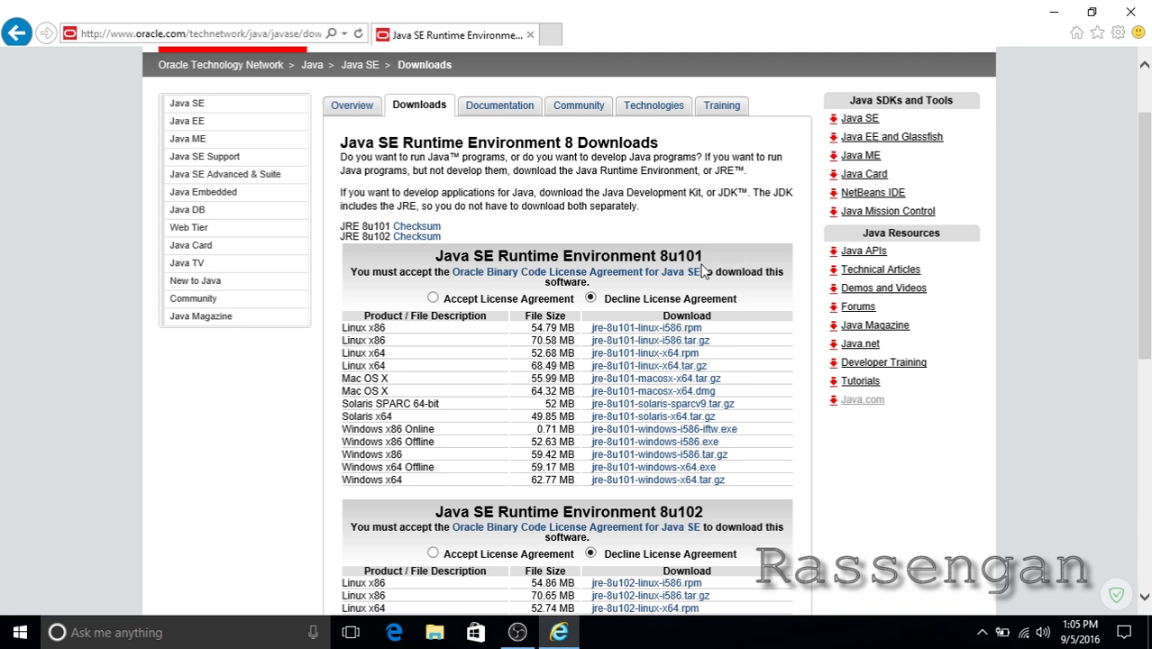
pyautogui.scroll(-3, 710, 262)
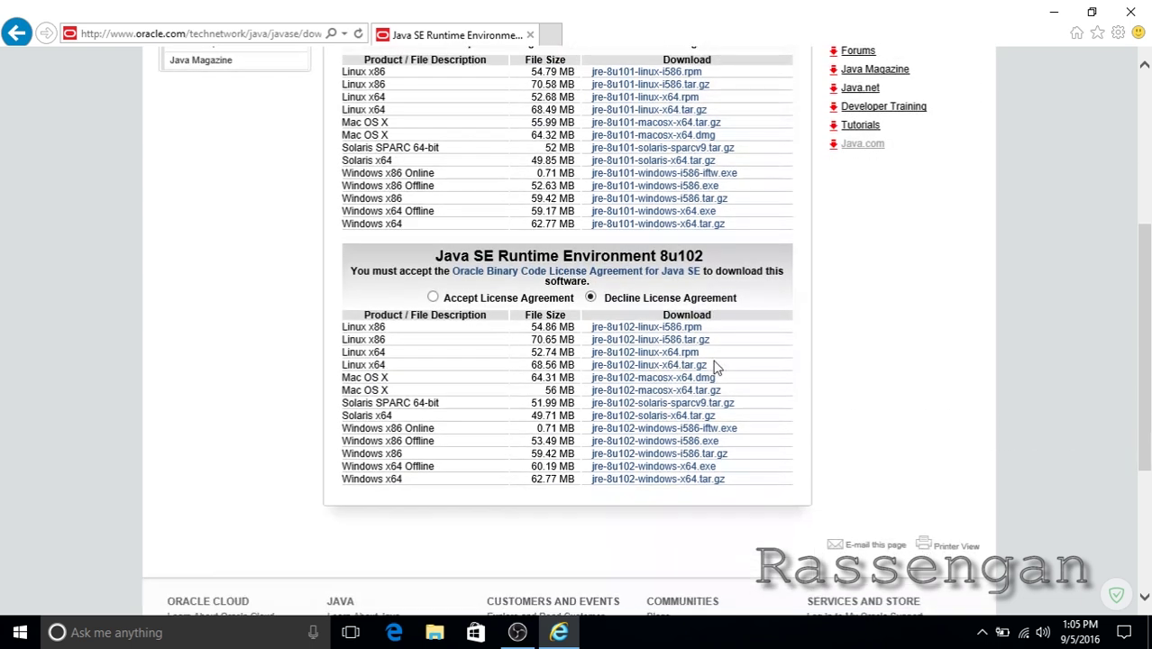
pyautogui.moveTo(719, 255); pyautogui.dragTo(439, 261)
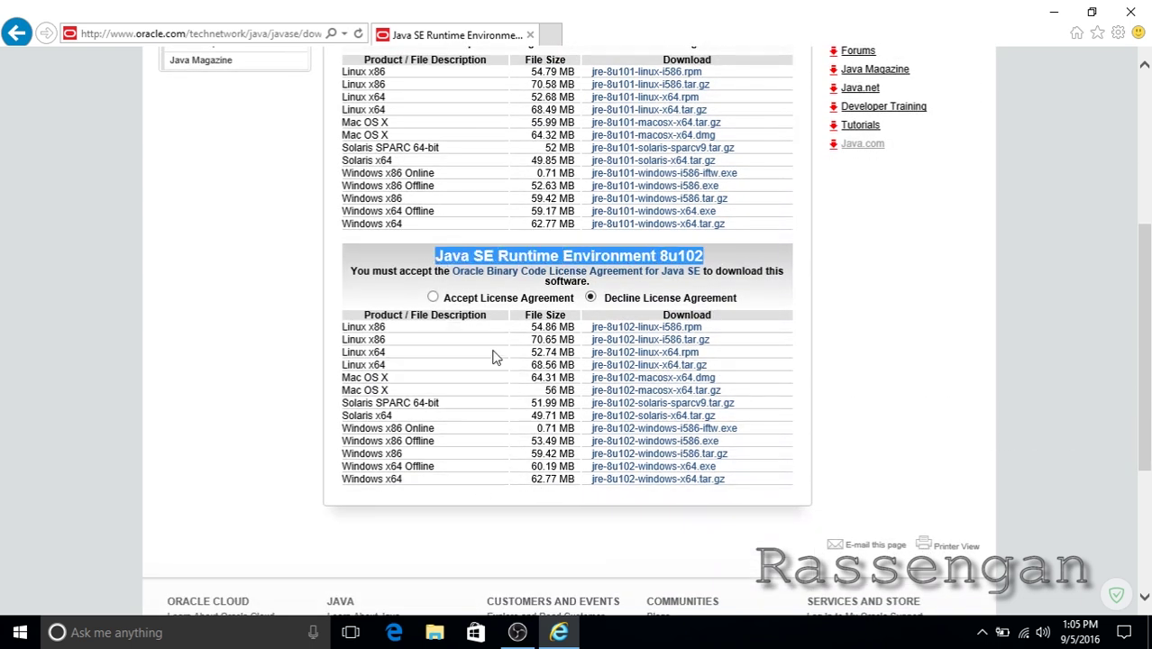
pyautogui.click(433, 298)
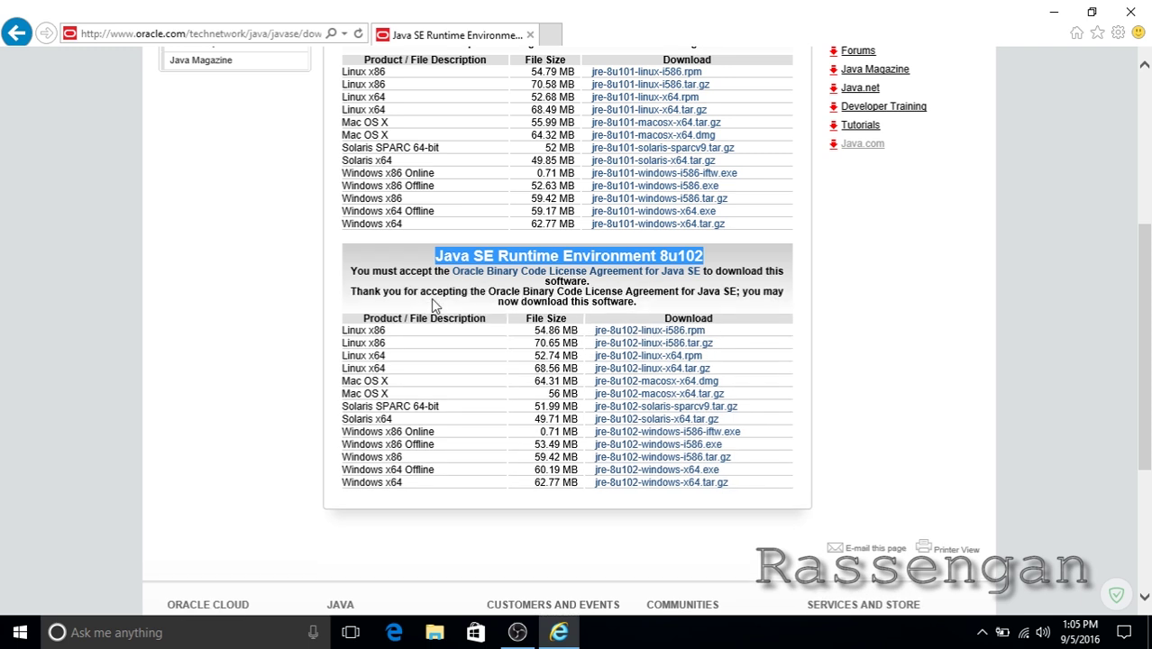
pyautogui.click(430, 297)
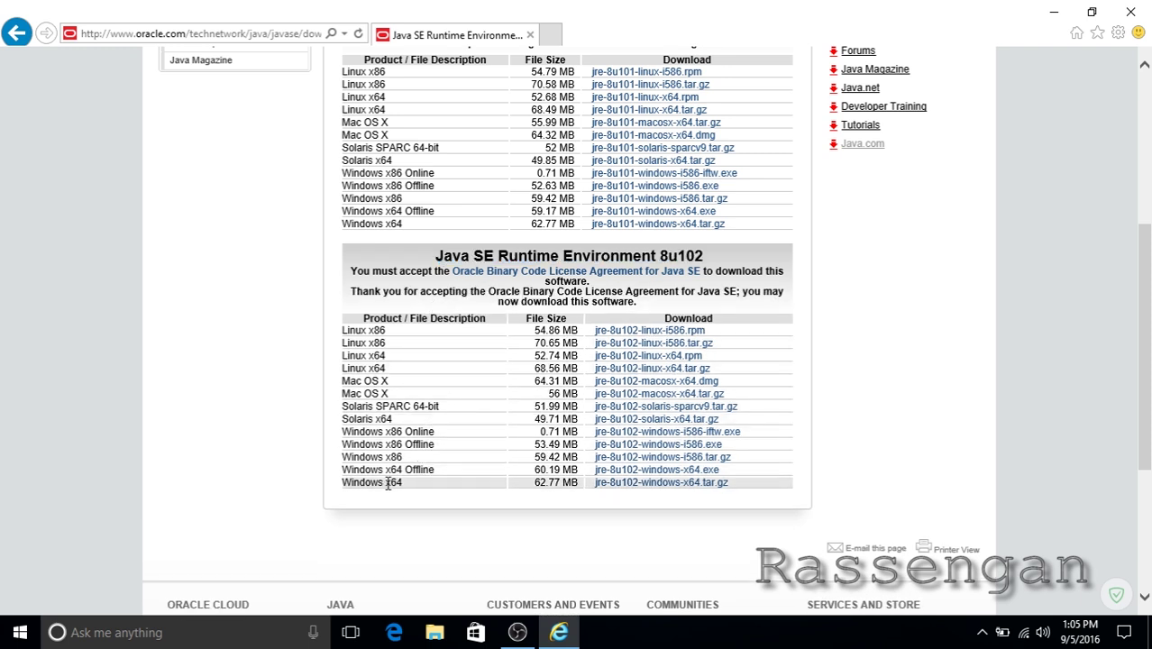
pyautogui.click(633, 472)
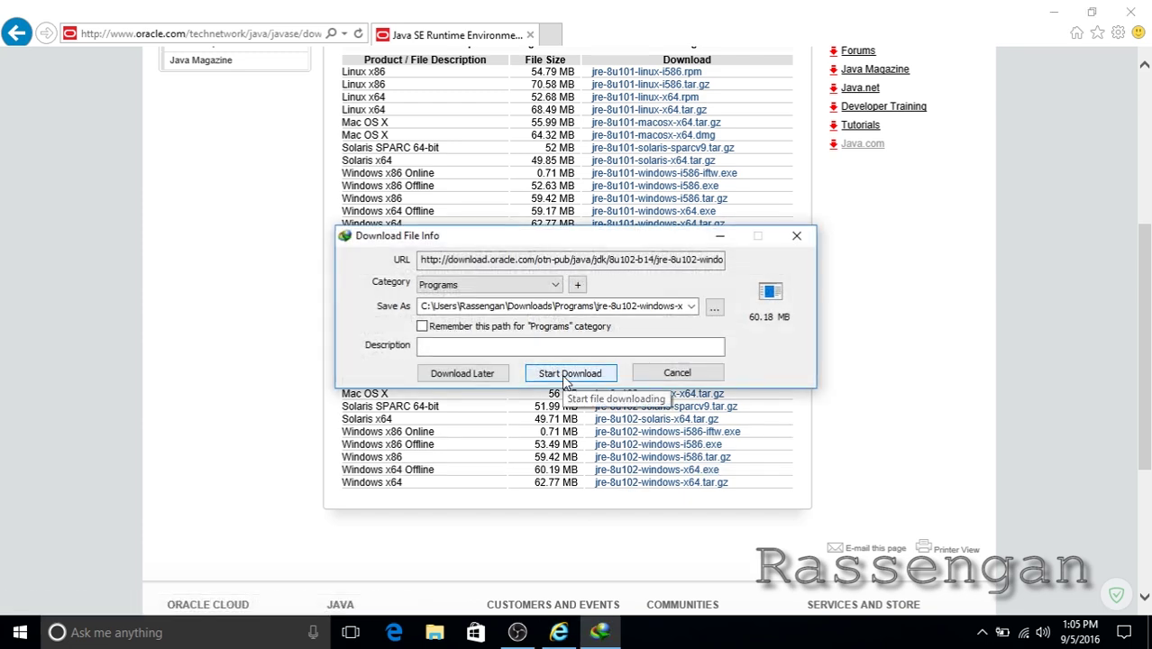
pyautogui.click(567, 373)
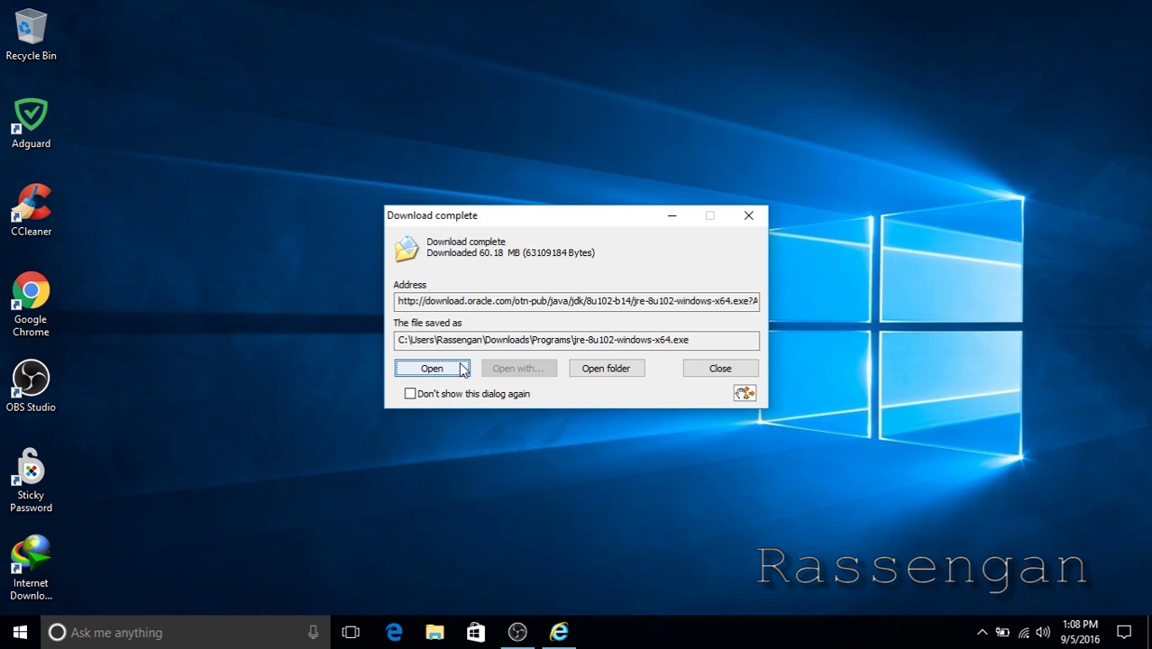
# Run the downloaded JRE installer, install Java in the default destination folder, and close the completed setup.
pyautogui.click(431, 368)
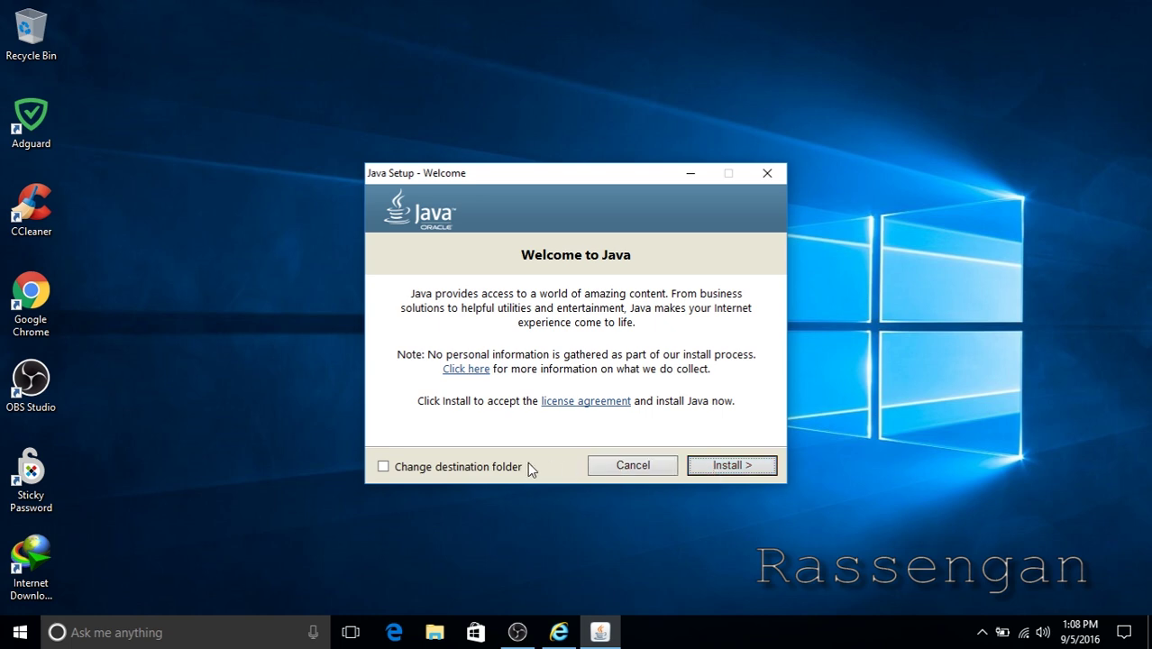
pyautogui.click(719, 462)
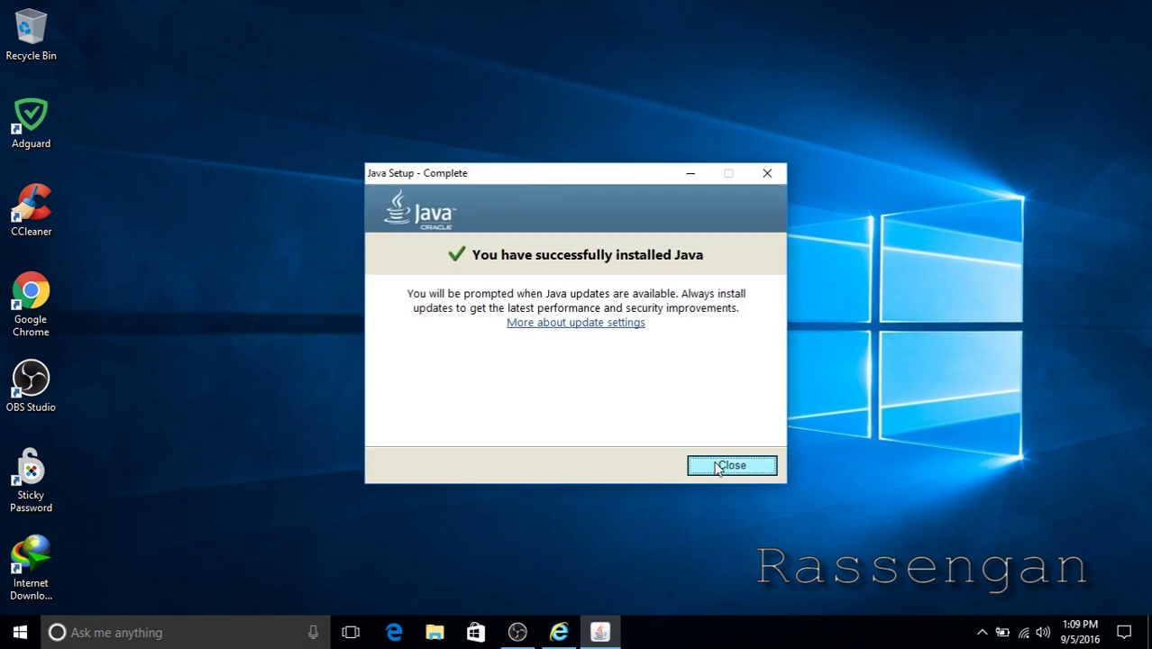
pyautogui.click(718, 468)
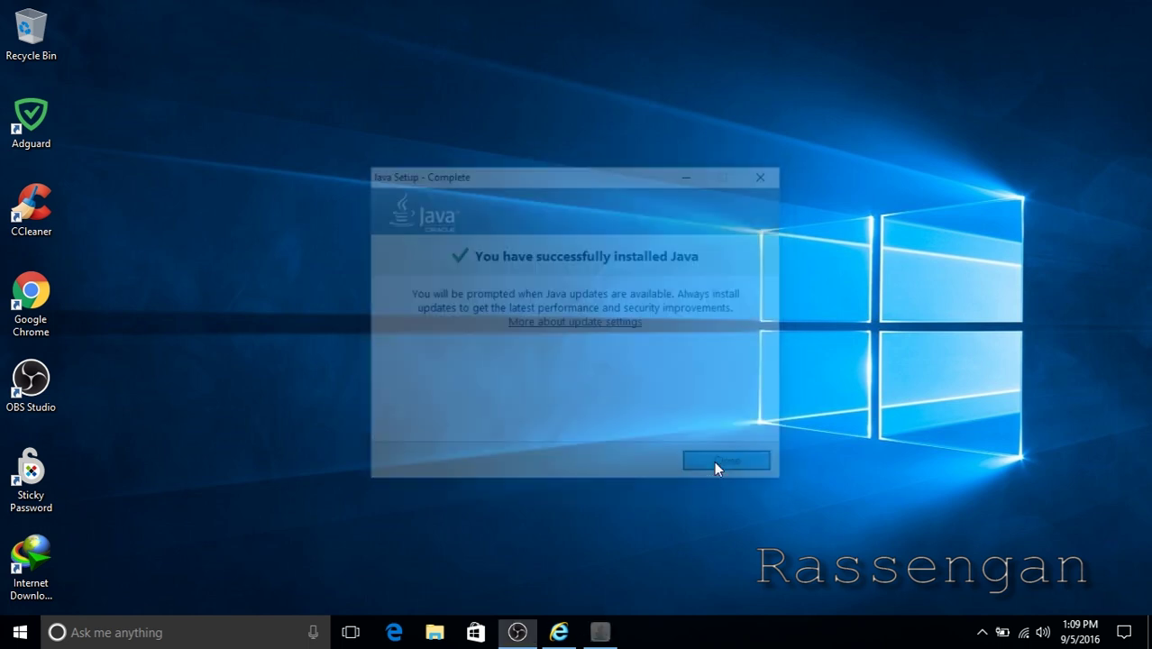
# Inspect the Java folder under Program Files on Local Disk (C:) for the installed JRE, and close File Explorer.
pyautogui.click(433, 634)
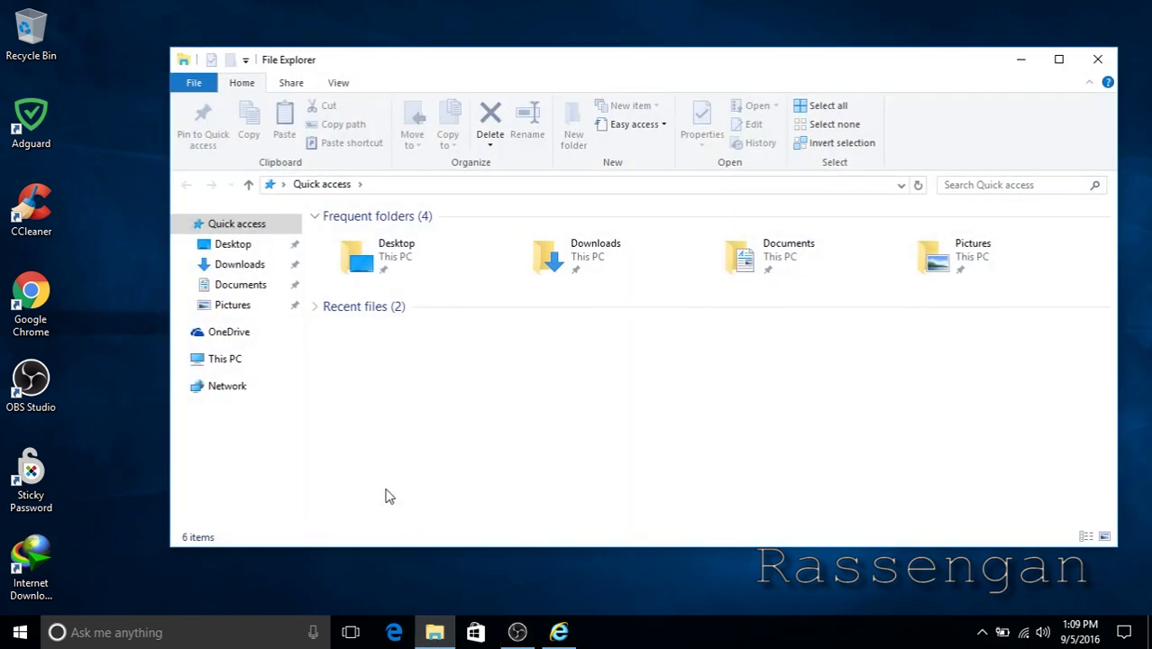
pyautogui.click(216, 365)
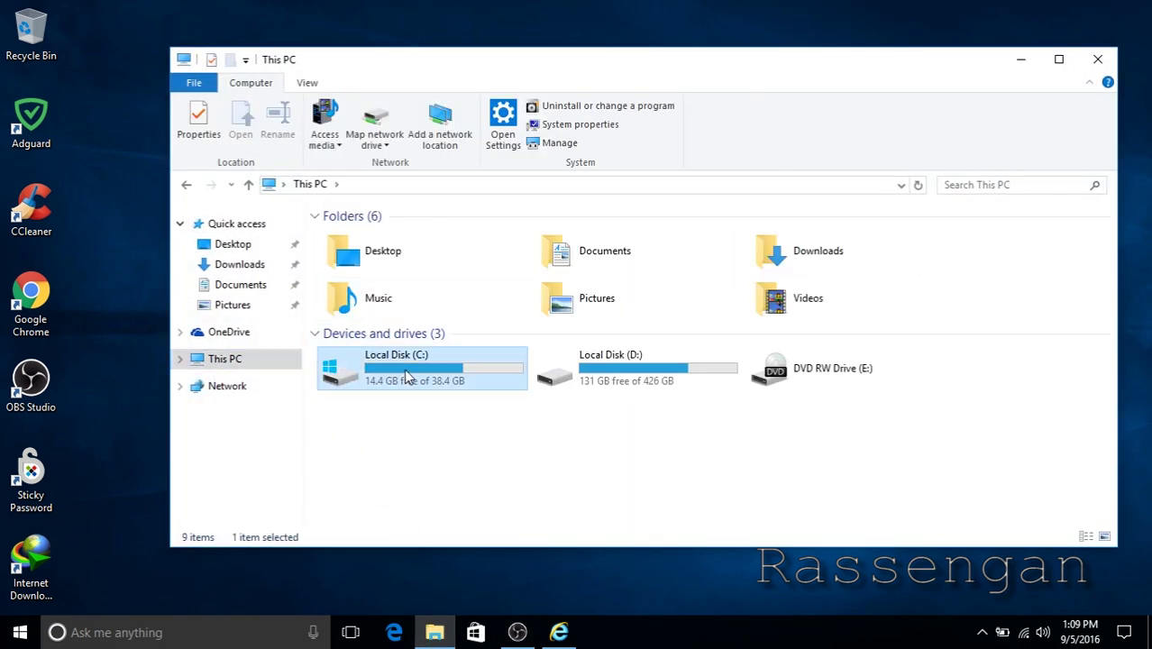
pyautogui.doubleClick(403, 376)
pyautogui.doubleClick(403, 310)
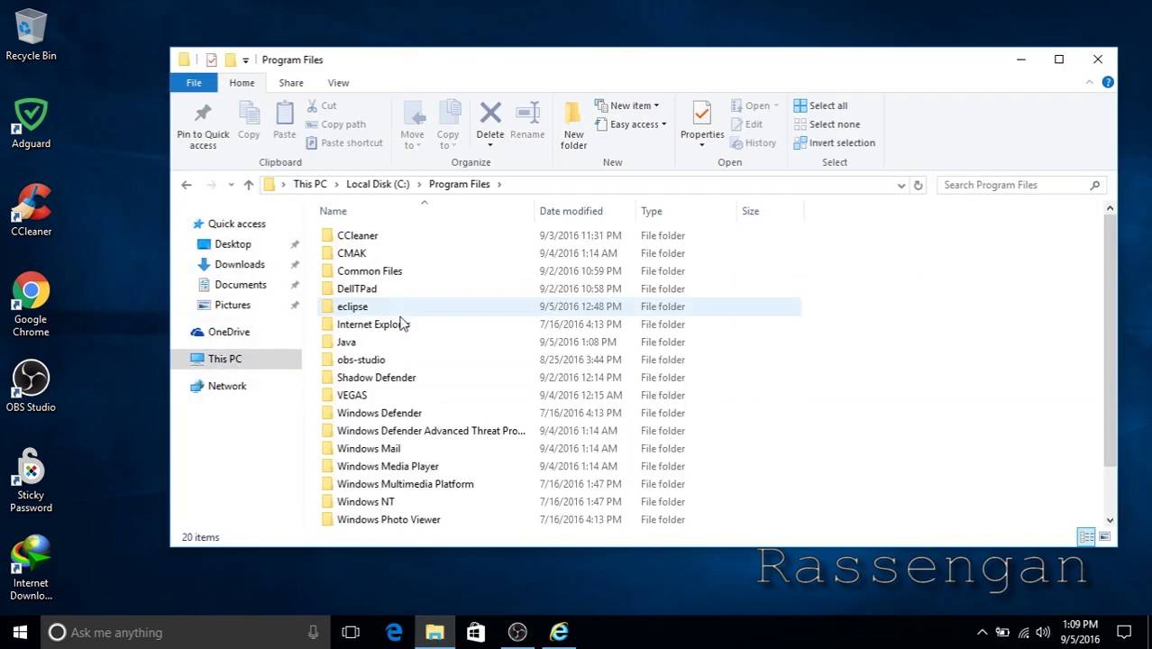
pyautogui.click(393, 343)
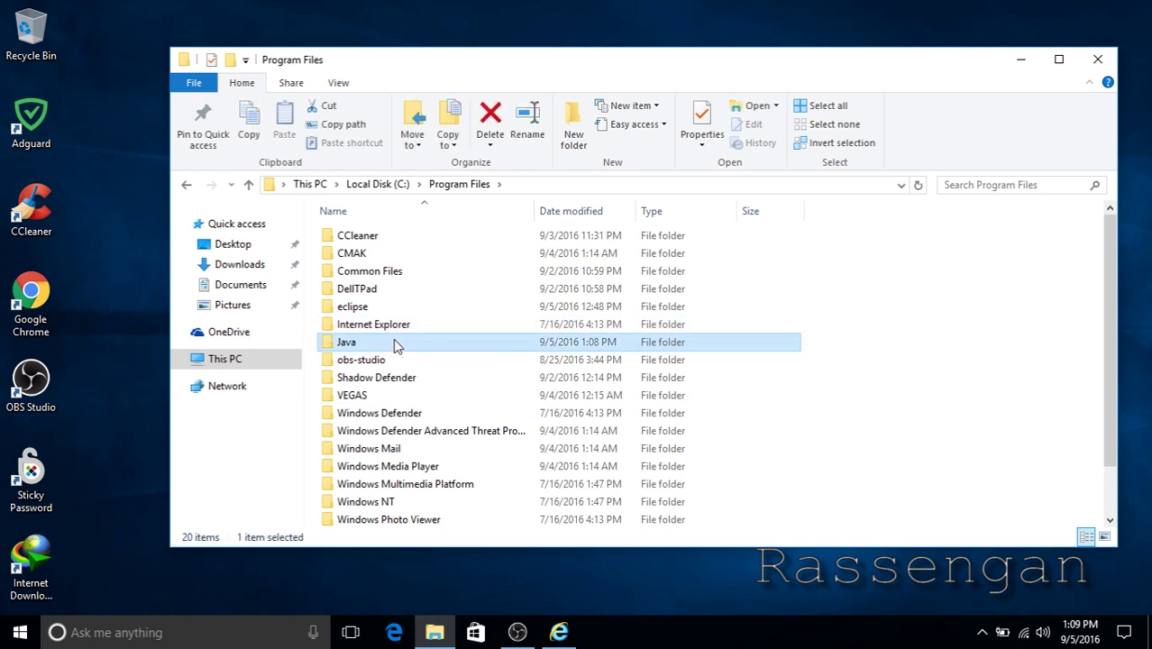
pyautogui.doubleClick(393, 341)
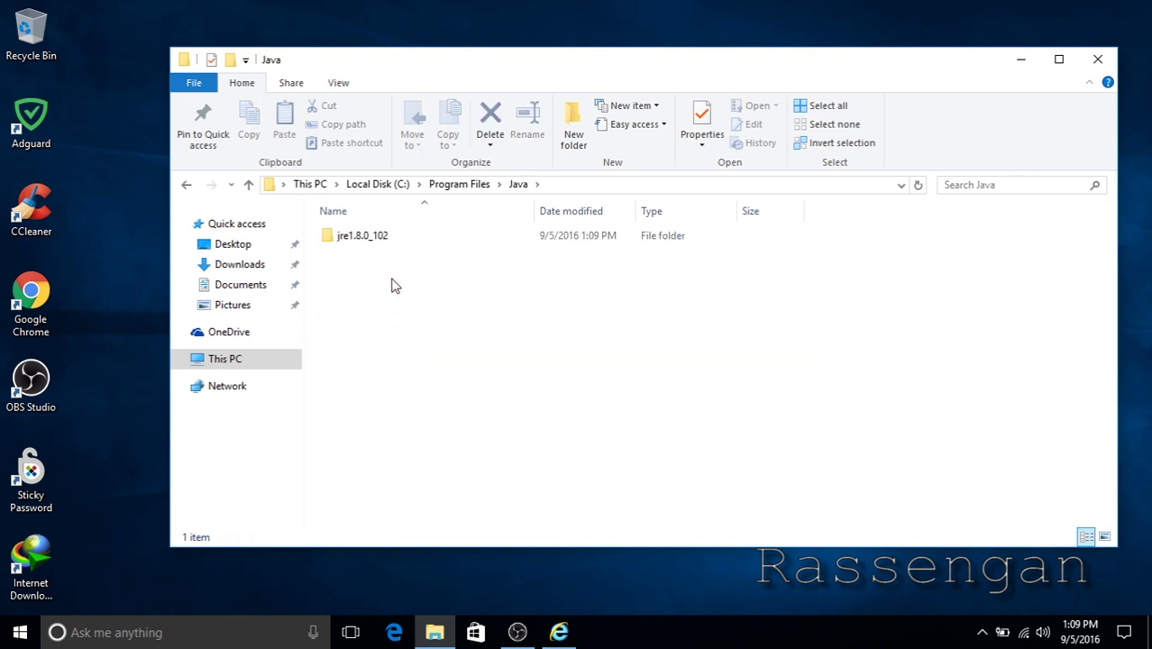
pyautogui.click(358, 245)
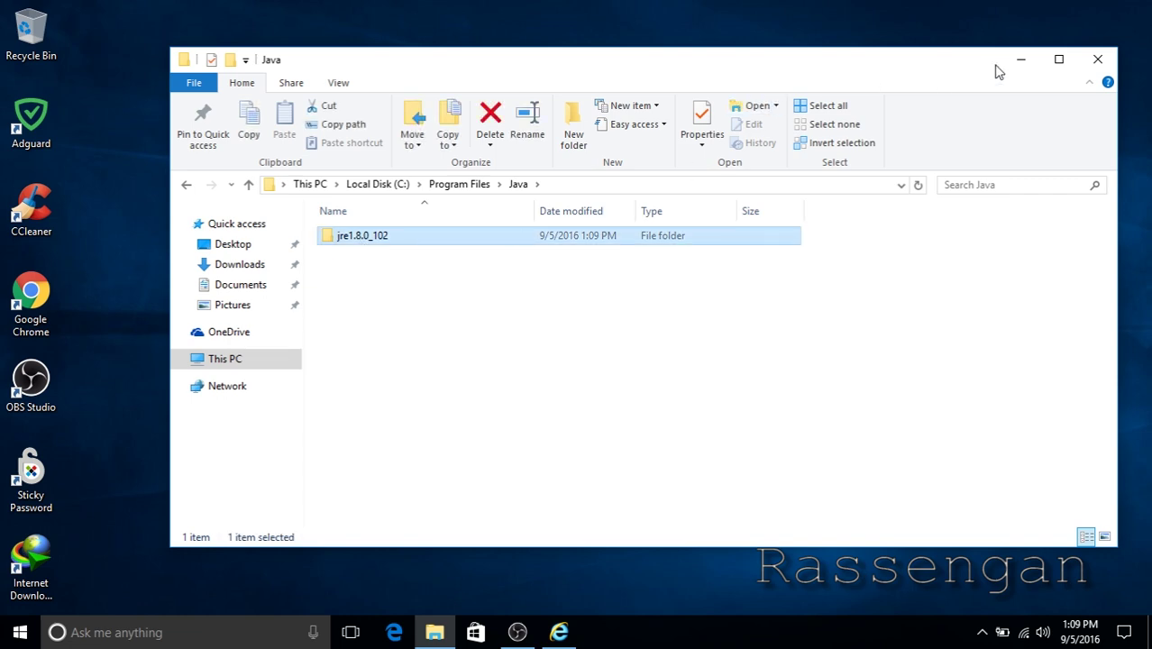
pyautogui.click(1099, 58)
pyautogui.click(560, 633)
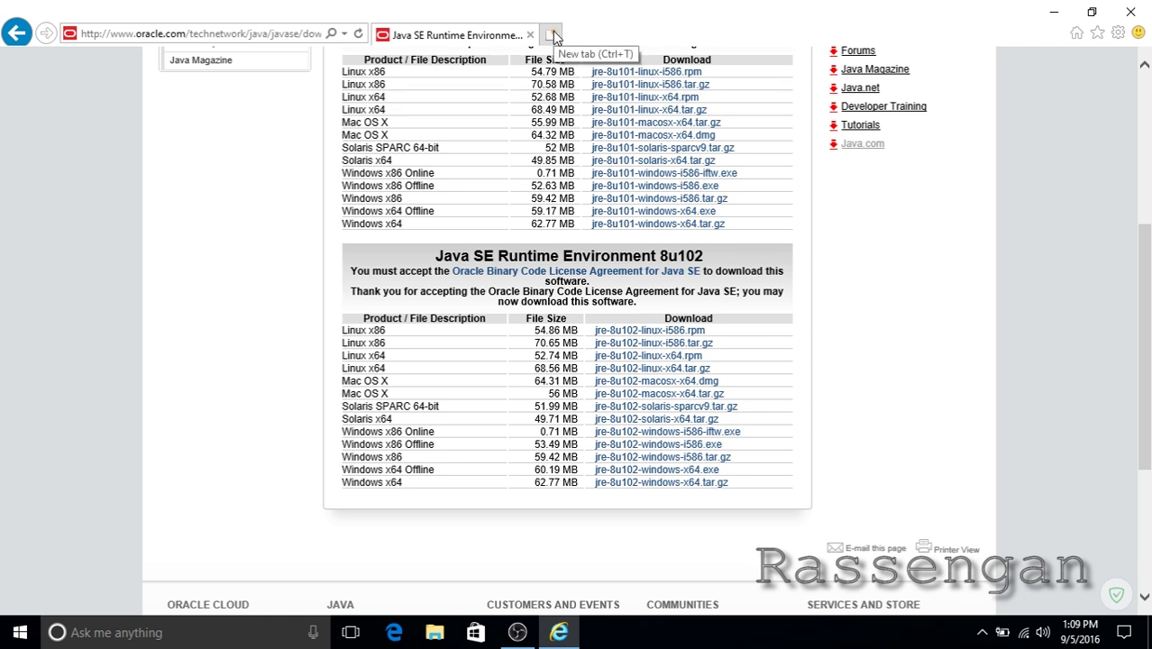
pyautogui.click(552, 34)
pyautogui.click(474, 182)
pyautogui.write('eclipse')
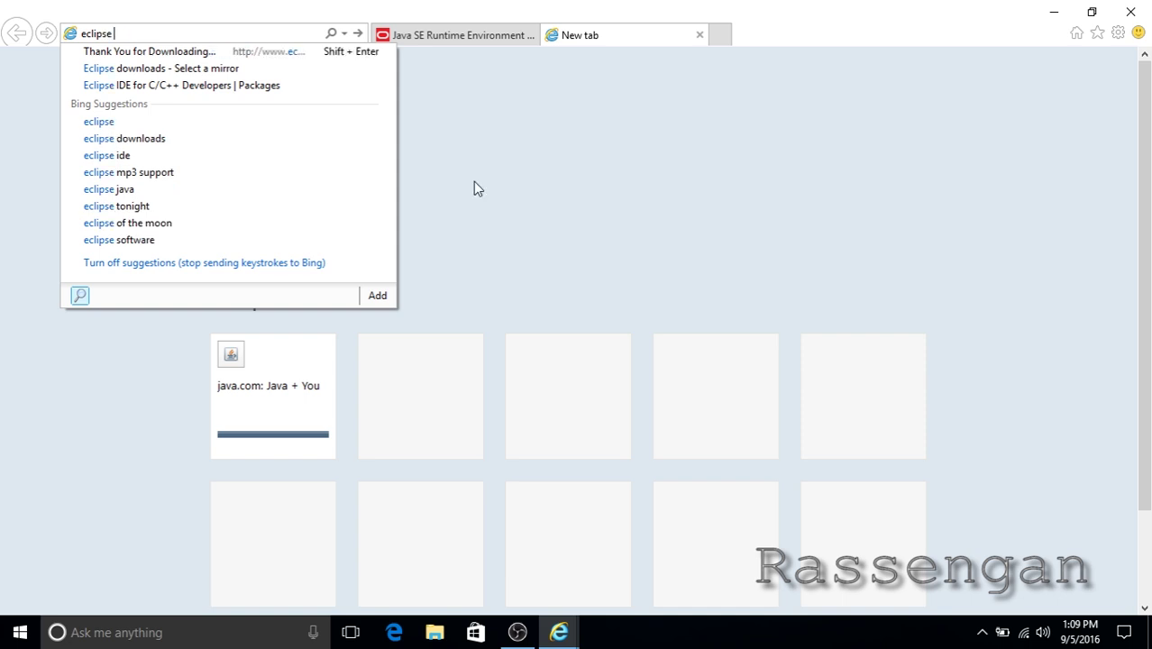
pyautogui.press('BackSpace')
pyautogui.write('.')
pyautogui.press('Return')
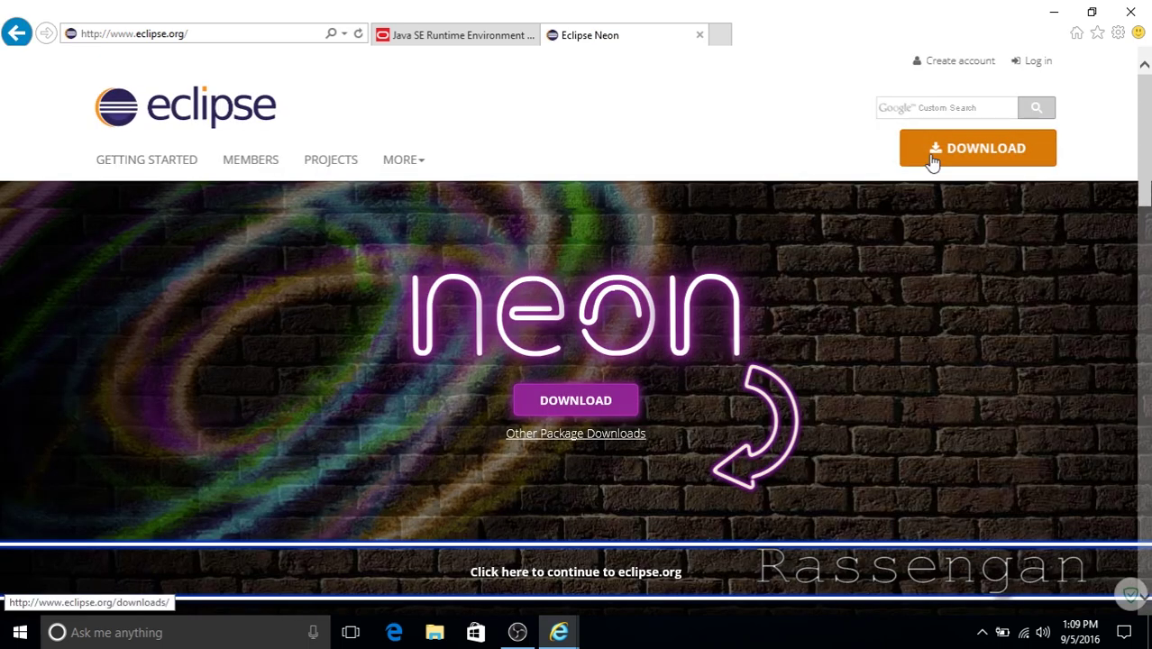
# From Eclipse's other package downloads, keep Windows as the platform and open the Eclipse IDE for C/C++ Developers package page.
pyautogui.click(596, 439)
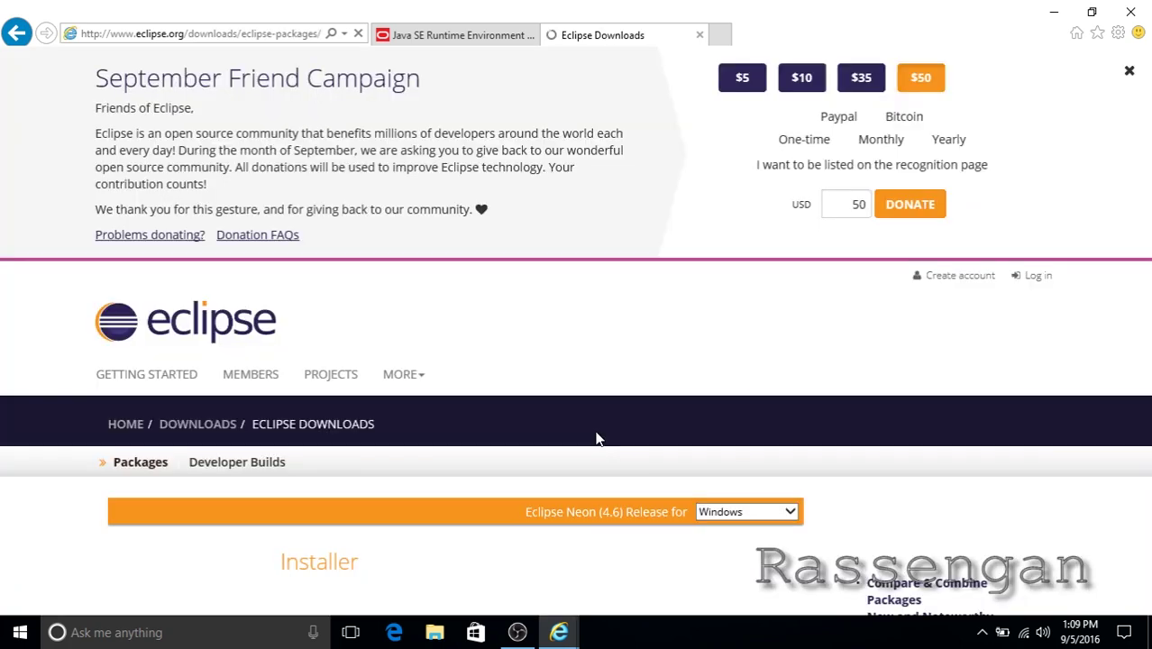
pyautogui.scroll(-3, 514, 361)
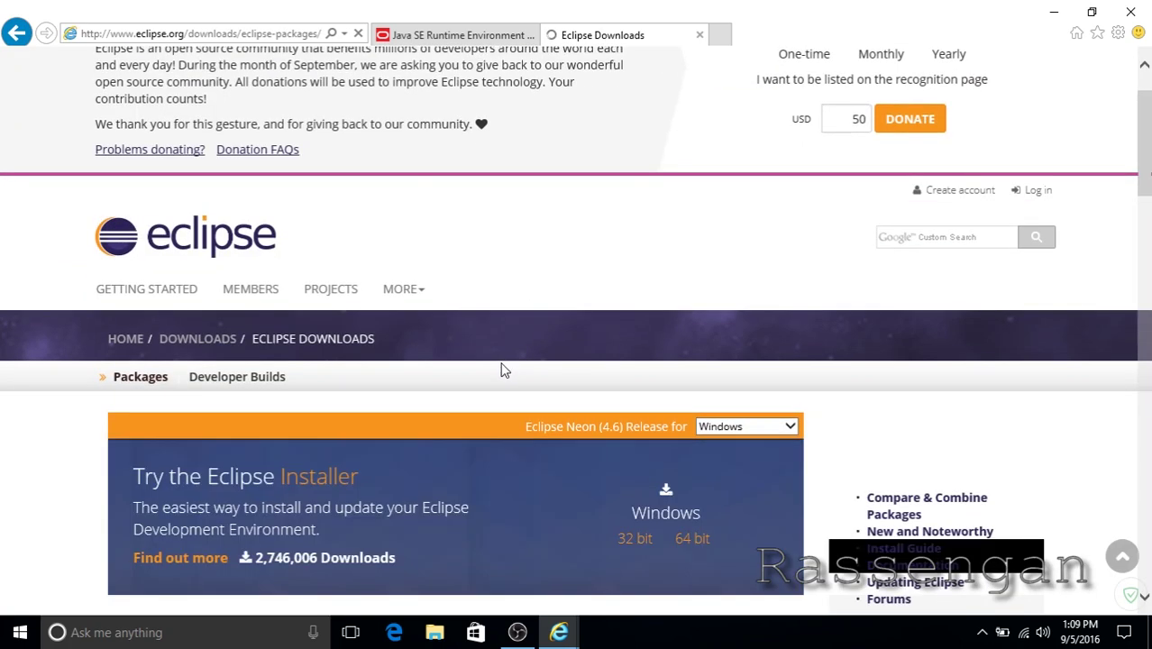
pyautogui.scroll(-1, 490, 364)
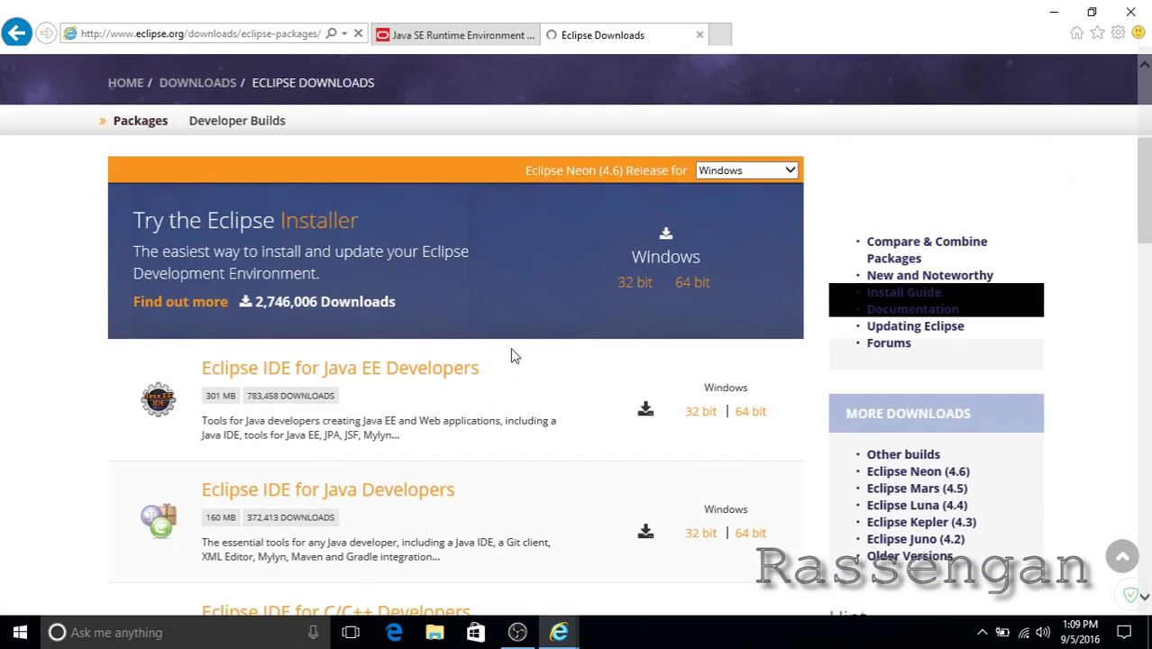
pyautogui.click(791, 171)
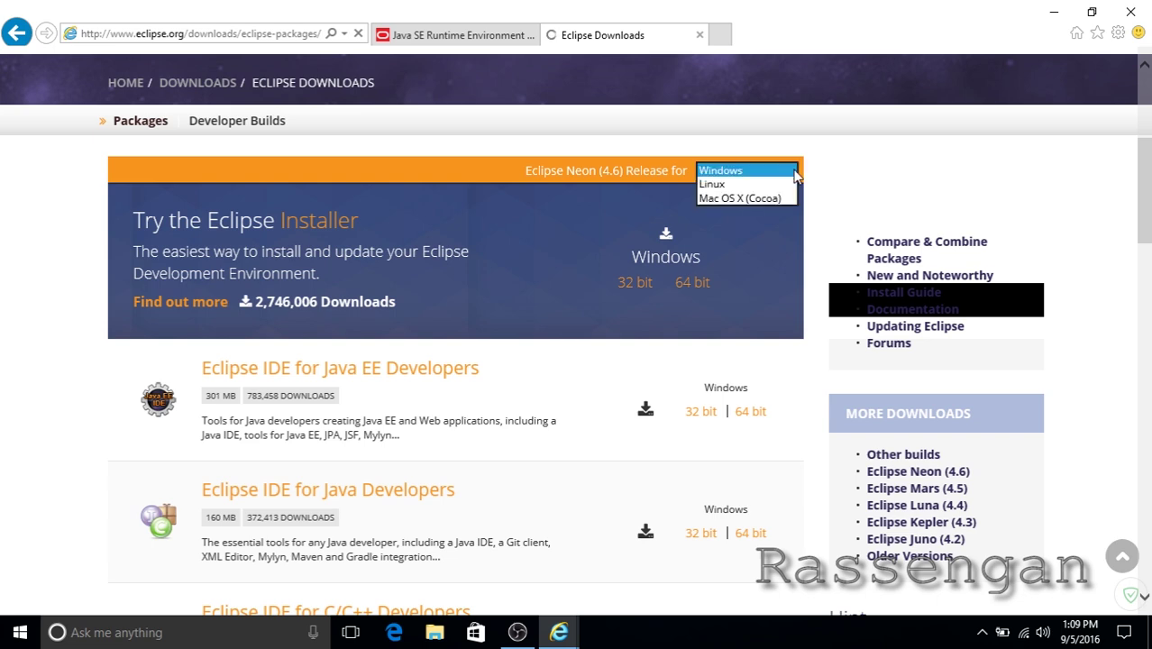
pyautogui.click(793, 173)
pyautogui.scroll(-3, 501, 391)
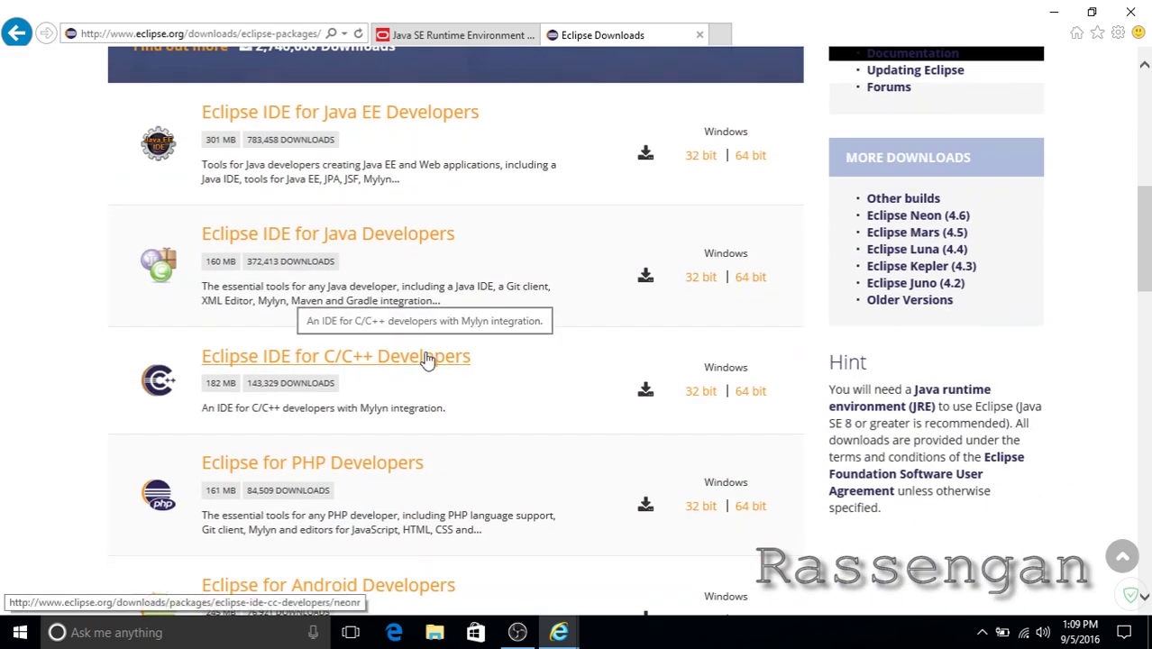
pyautogui.click(370, 364)
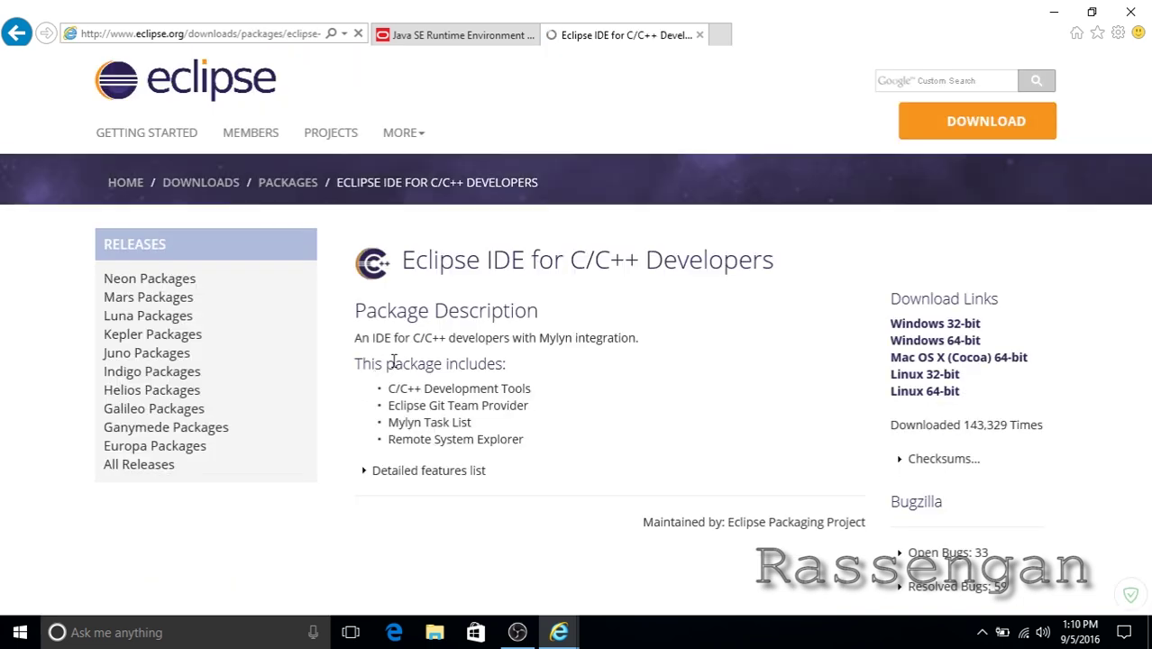
# Download the Windows 64-bit package eclipse-cpp-neon-R-win32-x86_64.zip from the offered mirror.
pyautogui.click(948, 342)
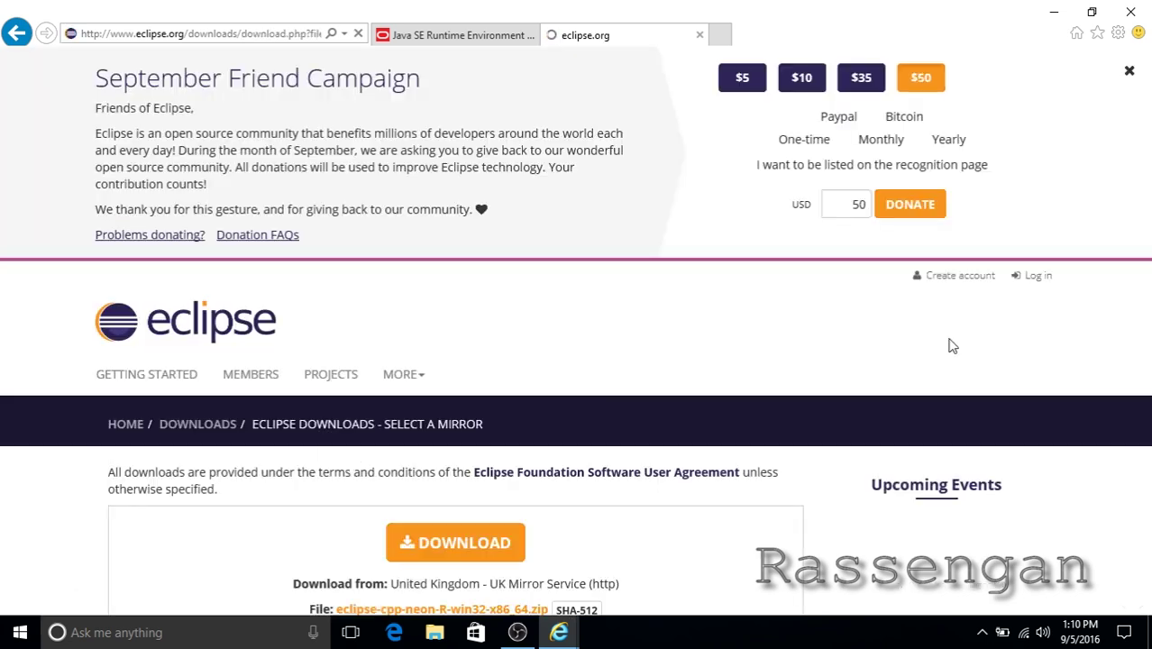
pyautogui.scroll(-4, 901, 342)
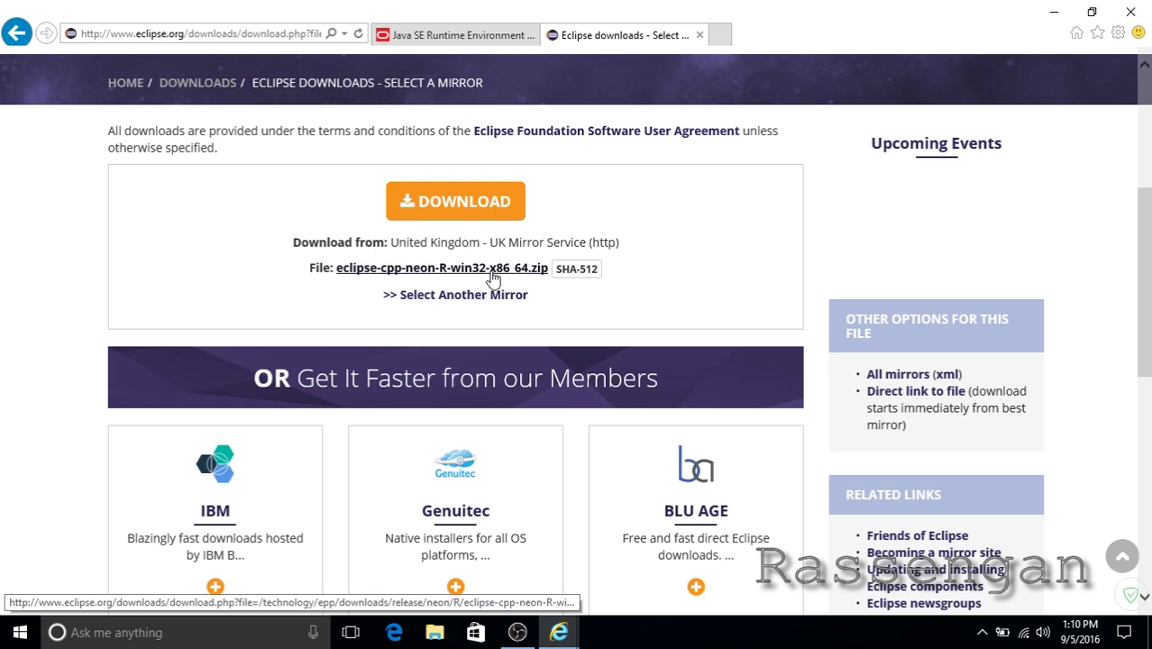
pyautogui.click(487, 276)
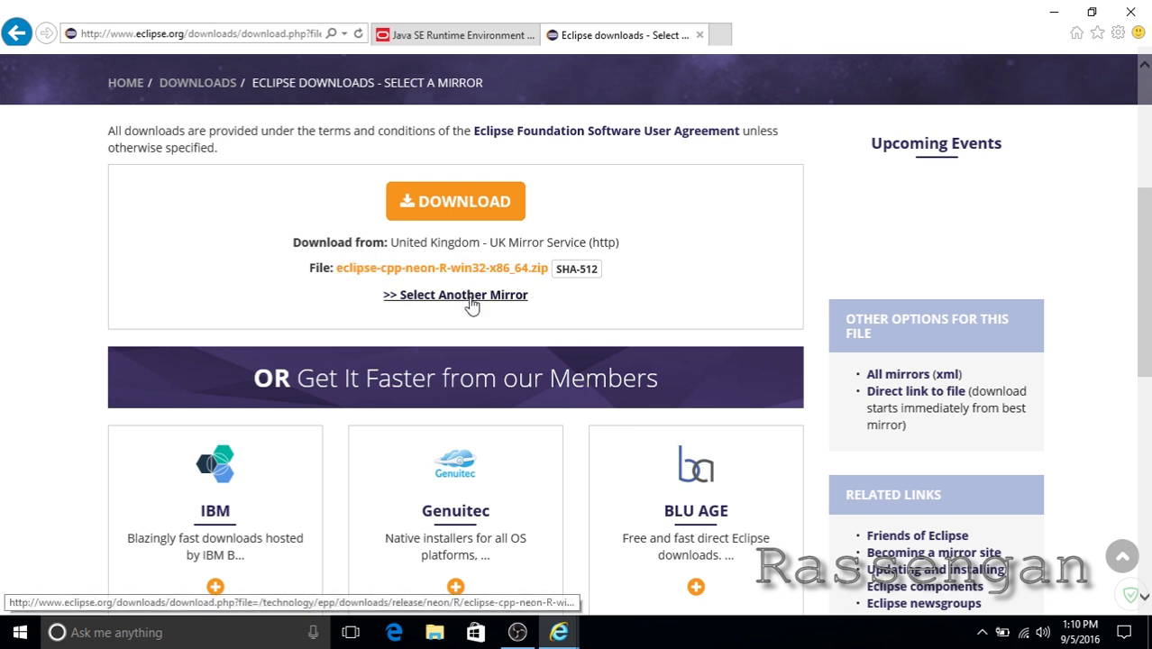
pyautogui.click(458, 222)
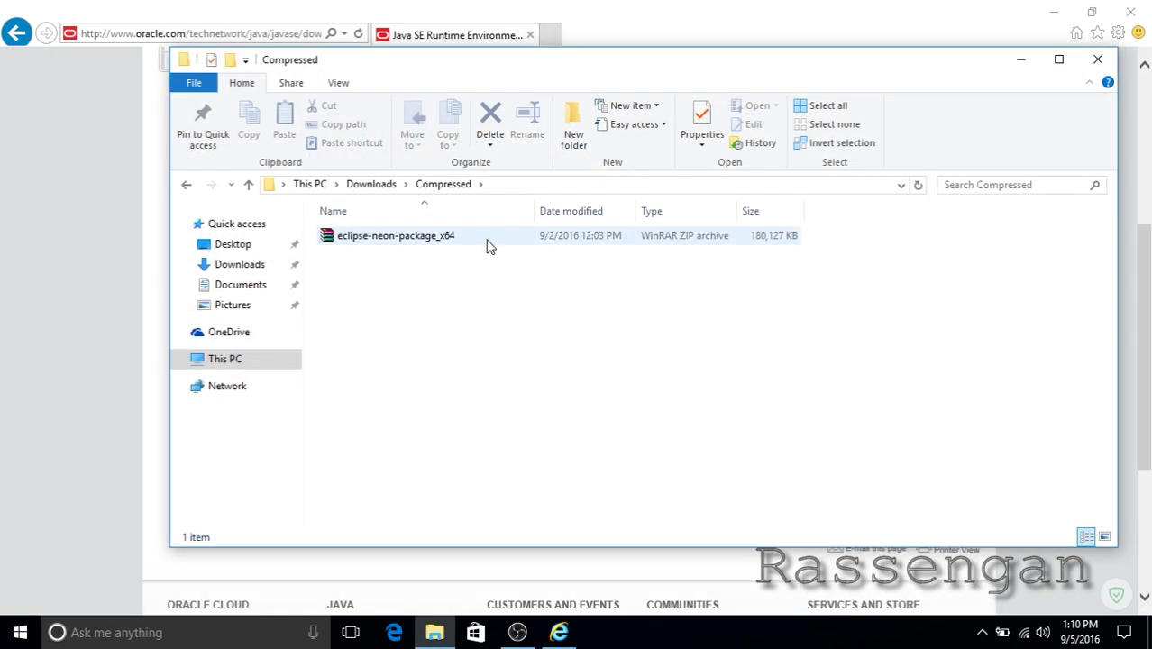
# Rename the eclipse-neon-package_x64 archive in the Compressed downloads folder as eclipse.
pyautogui.click(487, 246)
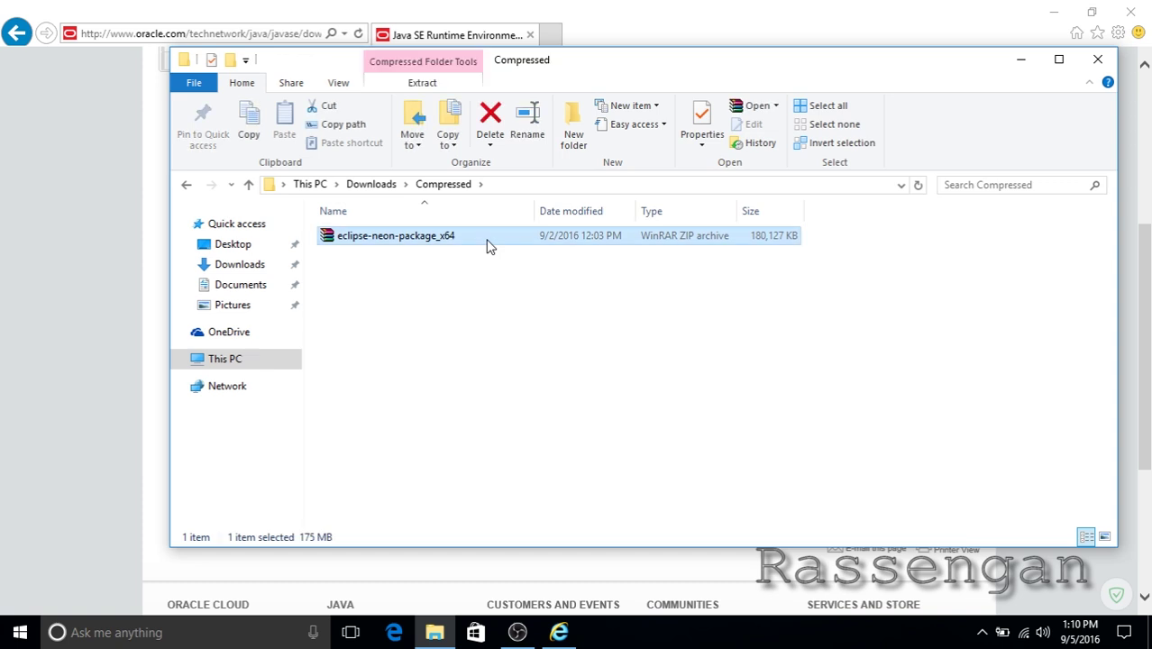
pyautogui.click(465, 241)
pyautogui.moveTo(466, 236); pyautogui.dragTo(368, 238)
pyautogui.press('Delete')
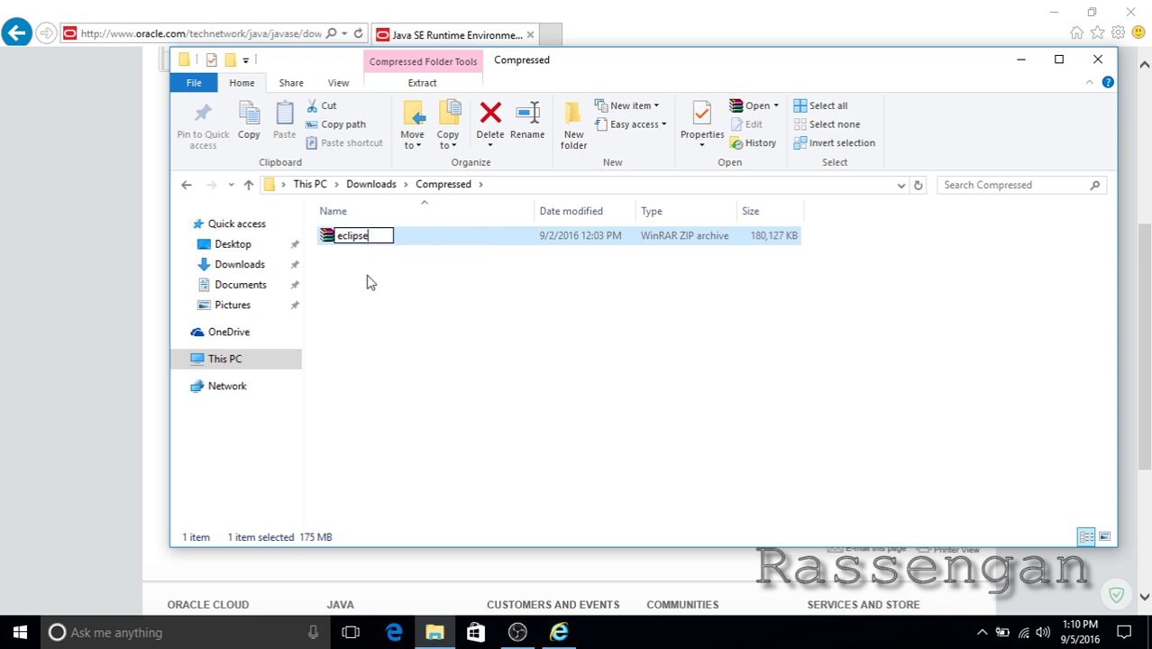
pyautogui.press('Return')
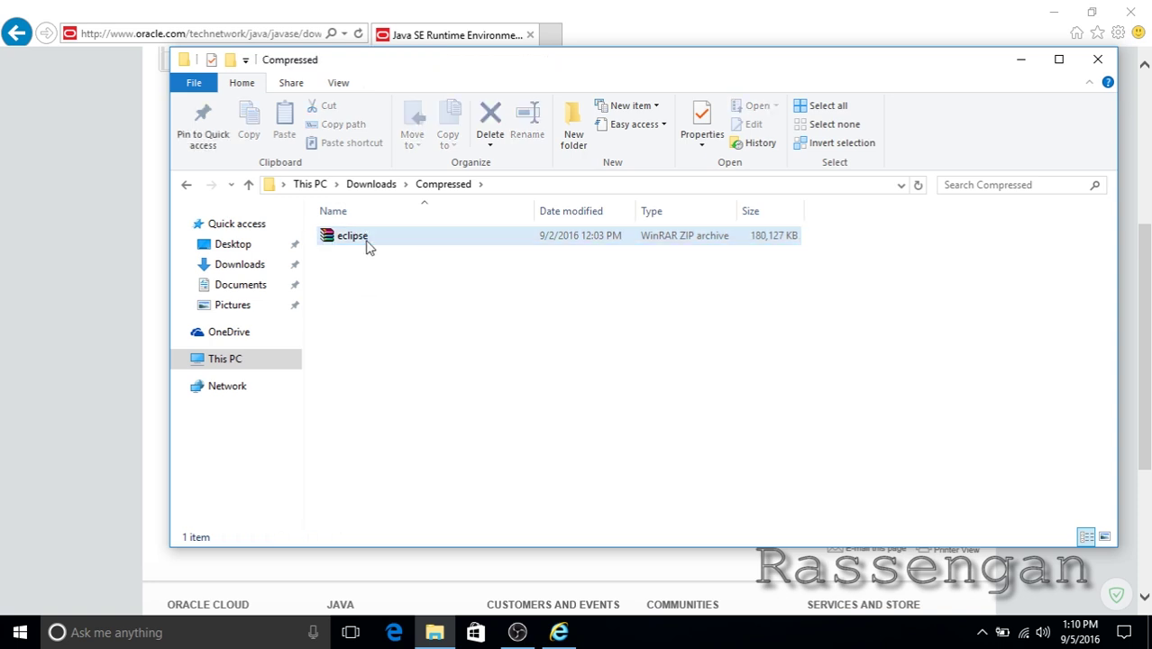
# Try to extract the eclipse folder from the archive to C:\Program Files, cancel at the file replacement question, and close WinRAR.
pyautogui.doubleClick(366, 241)
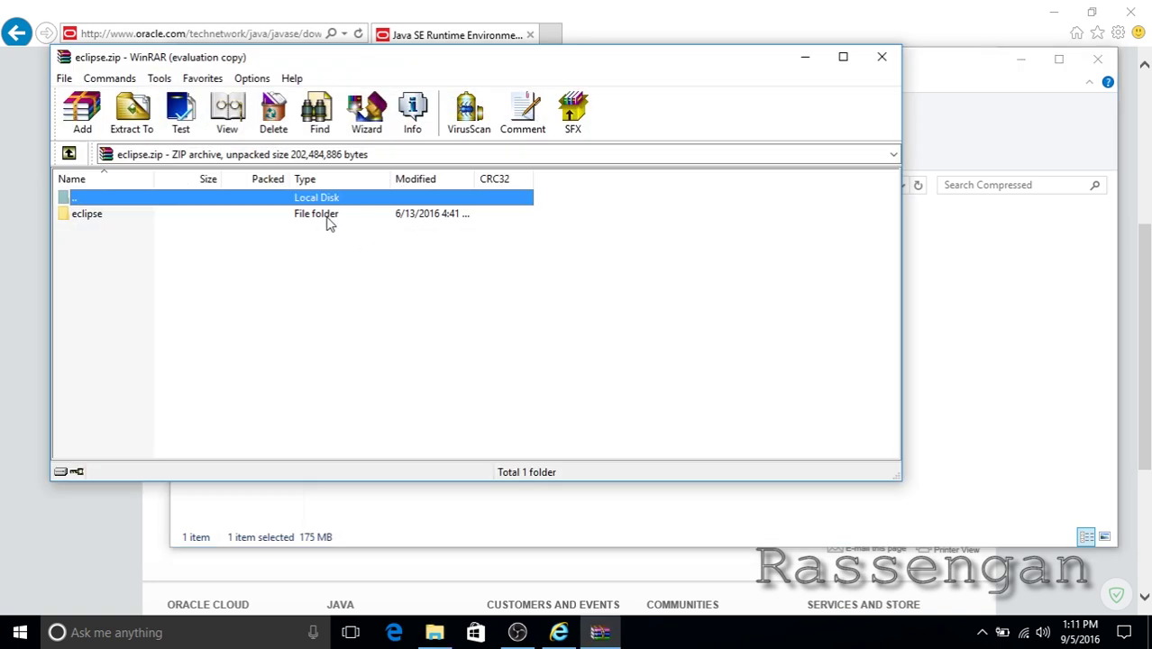
pyautogui.click(327, 222)
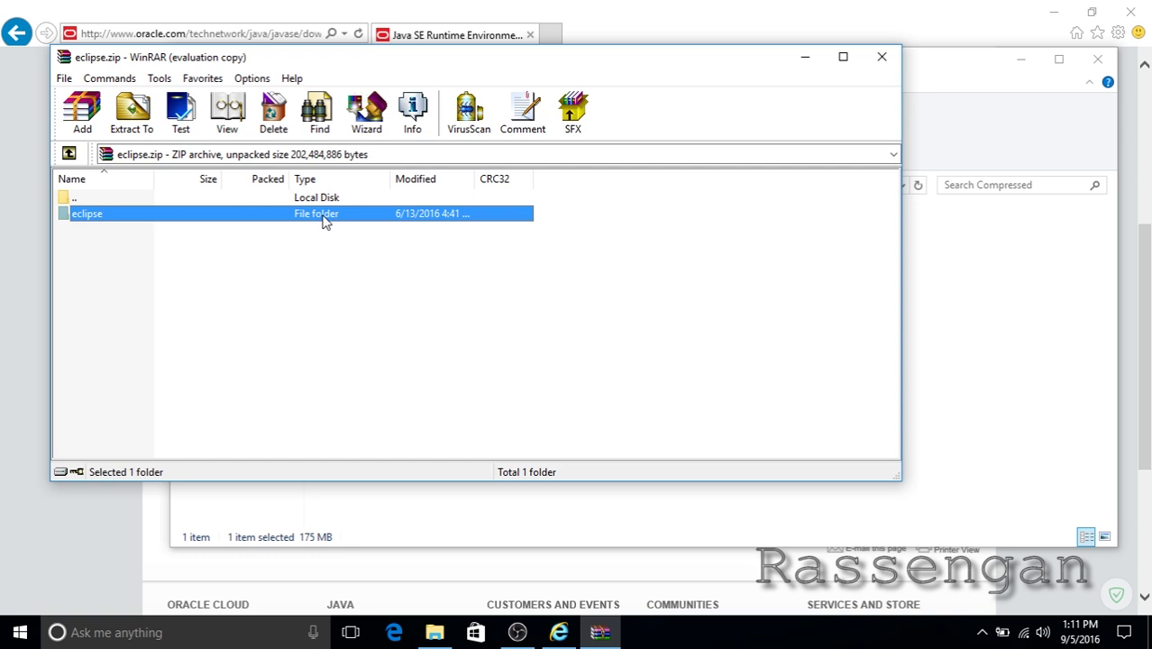
pyautogui.click(132, 115)
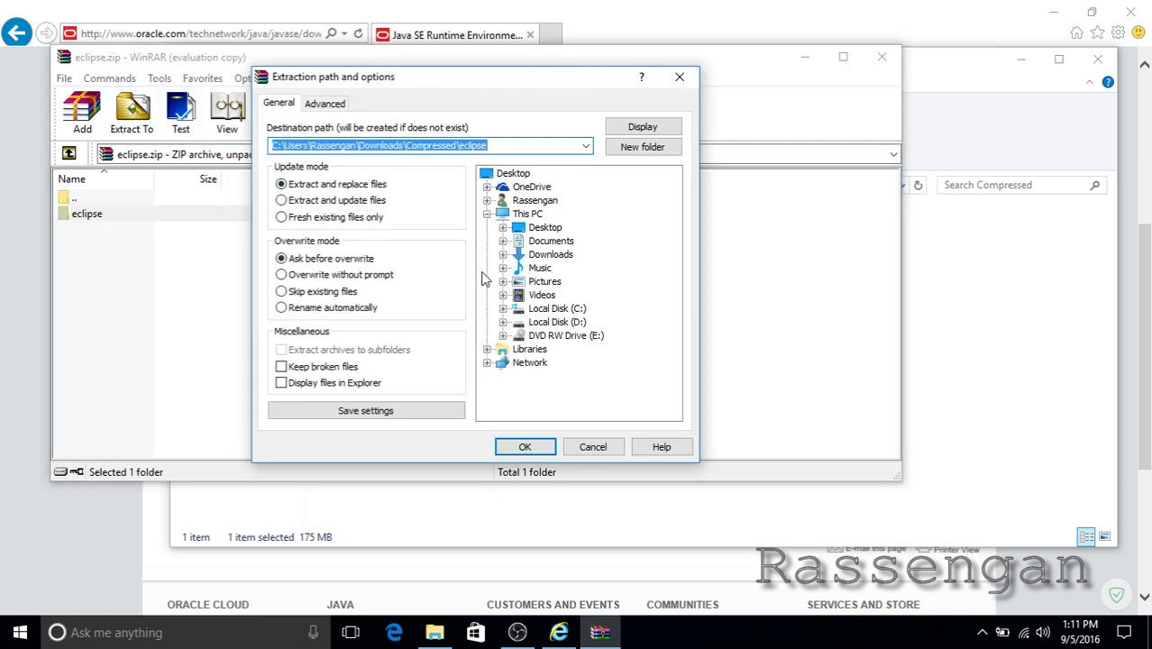
pyautogui.click(503, 309)
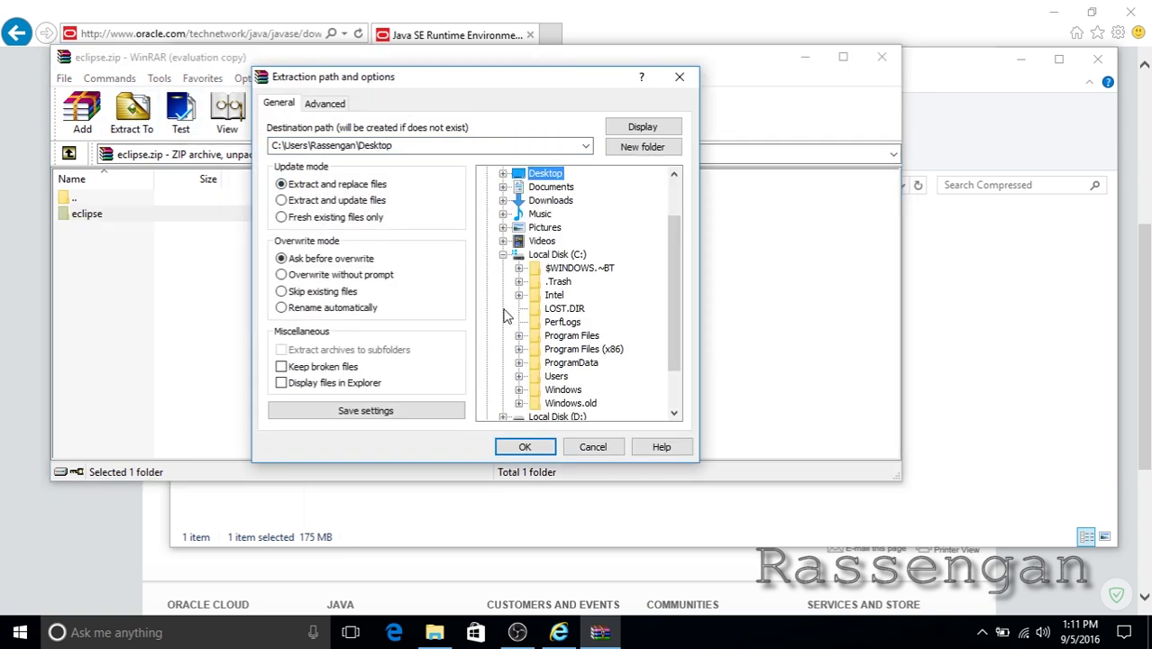
pyautogui.click(563, 339)
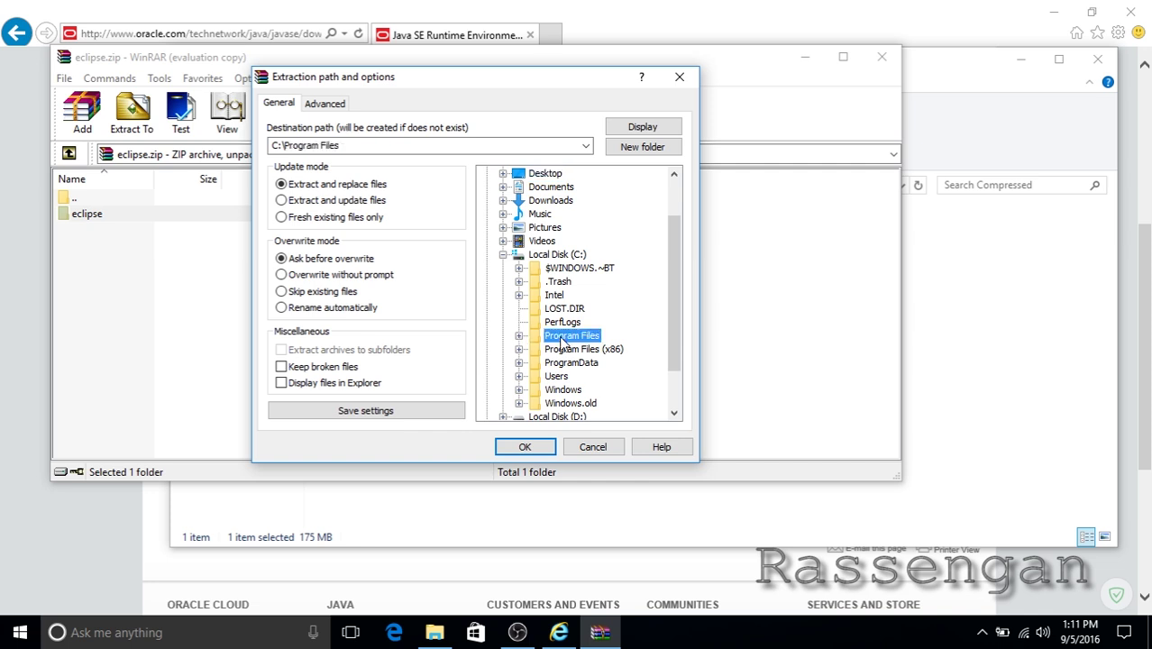
pyautogui.click(530, 448)
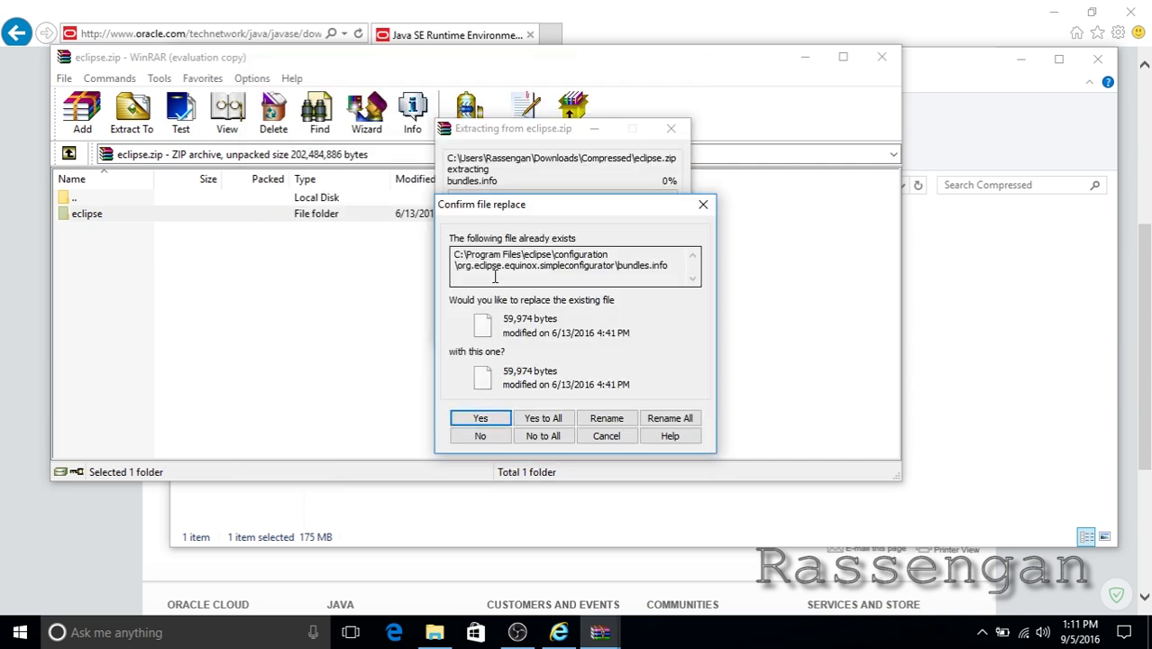
pyautogui.click(607, 436)
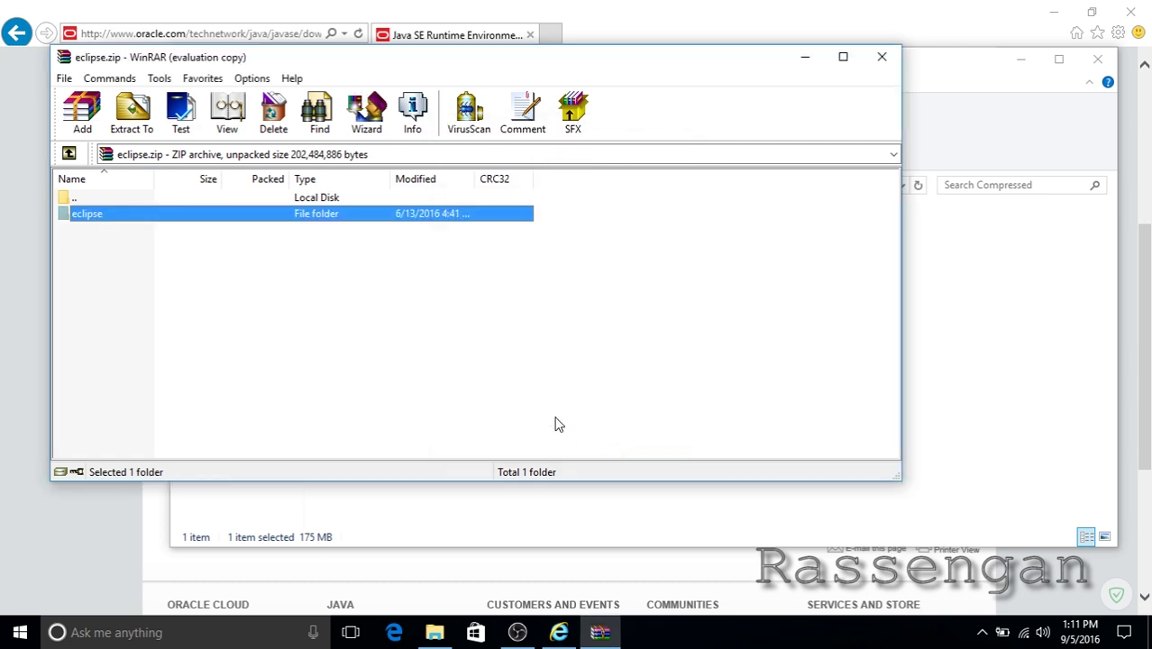
pyautogui.click(881, 57)
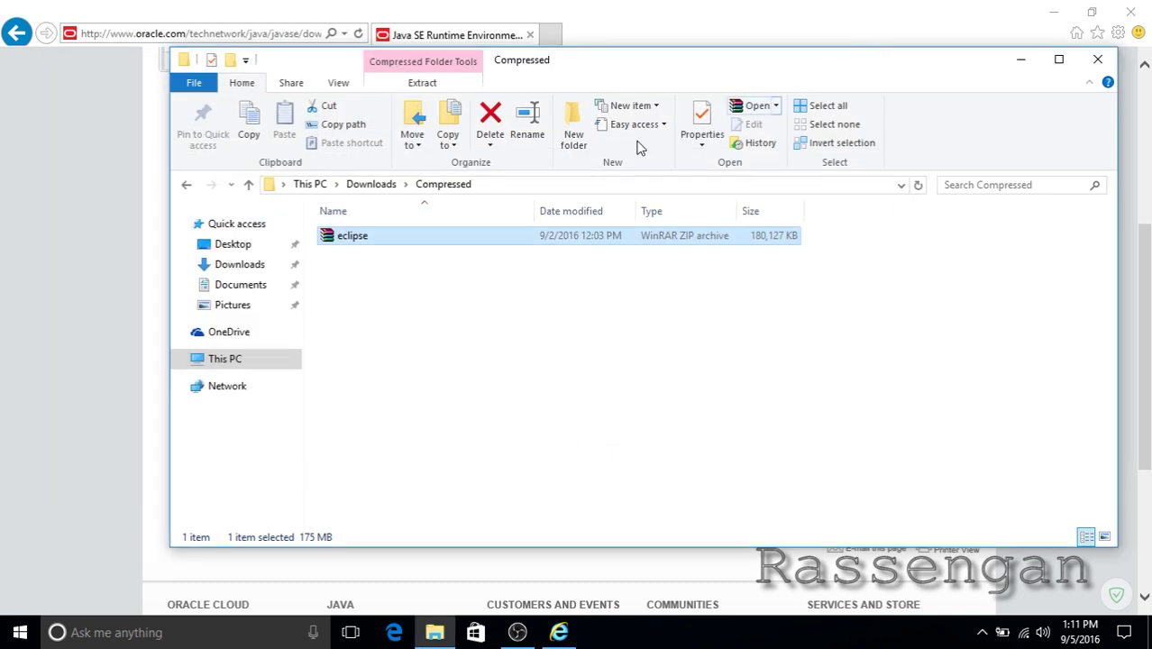
# Open the eclipse folder under Program Files on Local Disk (C:).
pyautogui.click(253, 358)
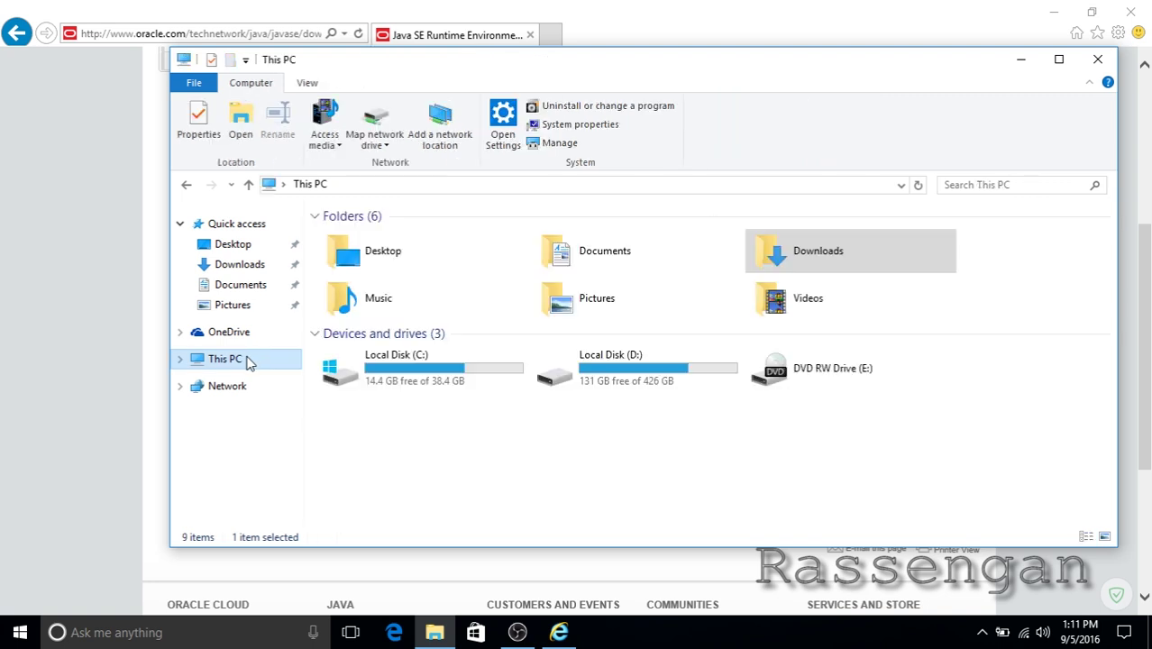
pyautogui.doubleClick(403, 358)
pyautogui.doubleClick(379, 307)
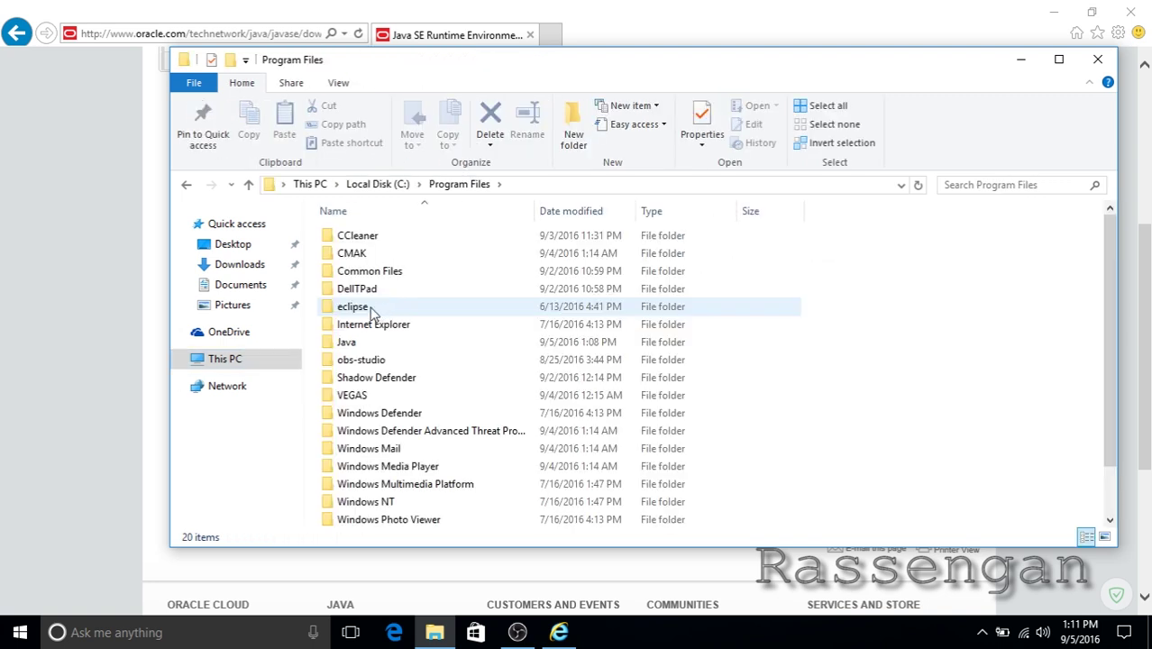
pyautogui.doubleClick(372, 309)
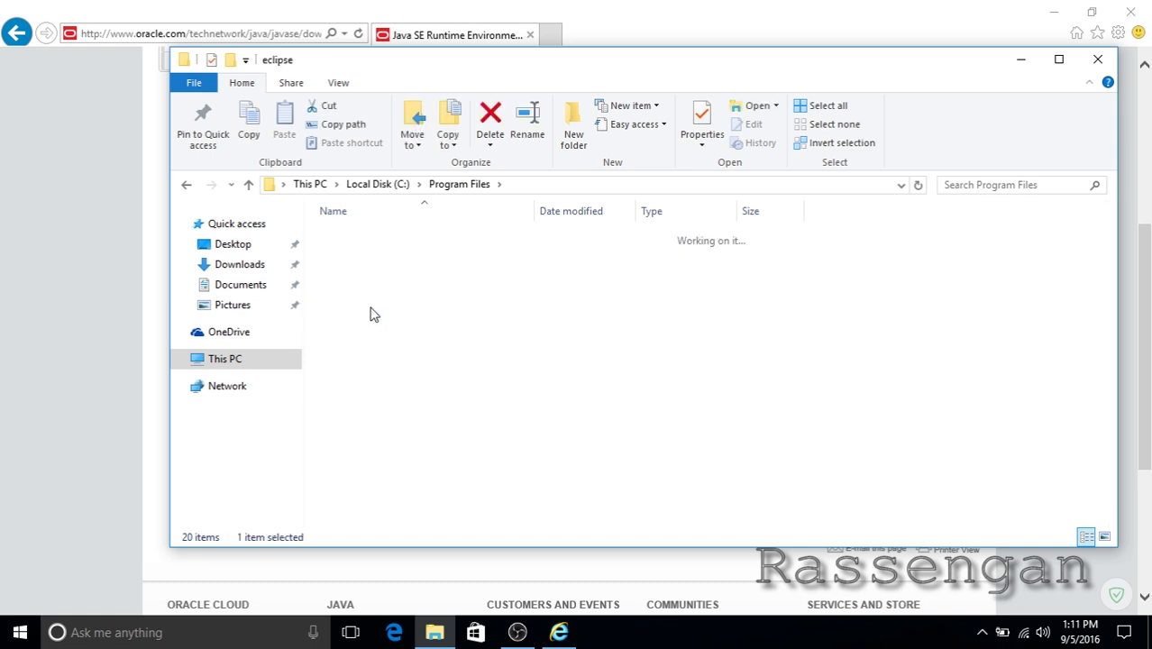
# Create a desktop shortcut for the eclipse application and minimize the browser to check it on the desktop.
pyautogui.click(376, 379)
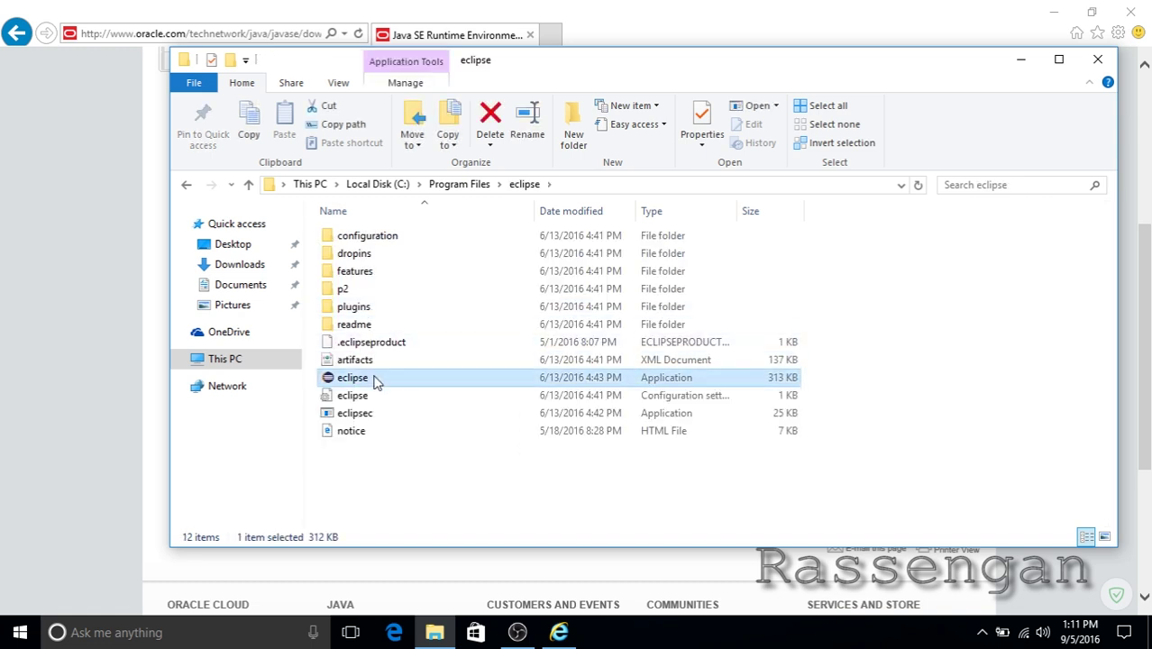
pyautogui.rightClick(377, 381)
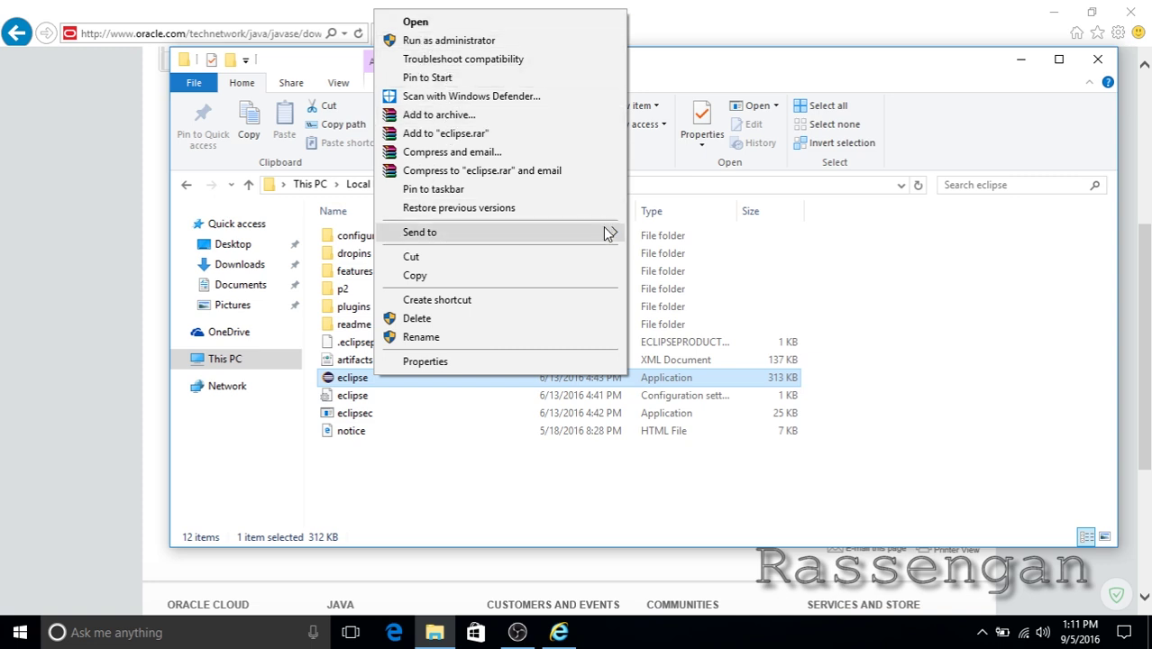
pyautogui.moveTo(609, 233)
pyautogui.click(682, 273)
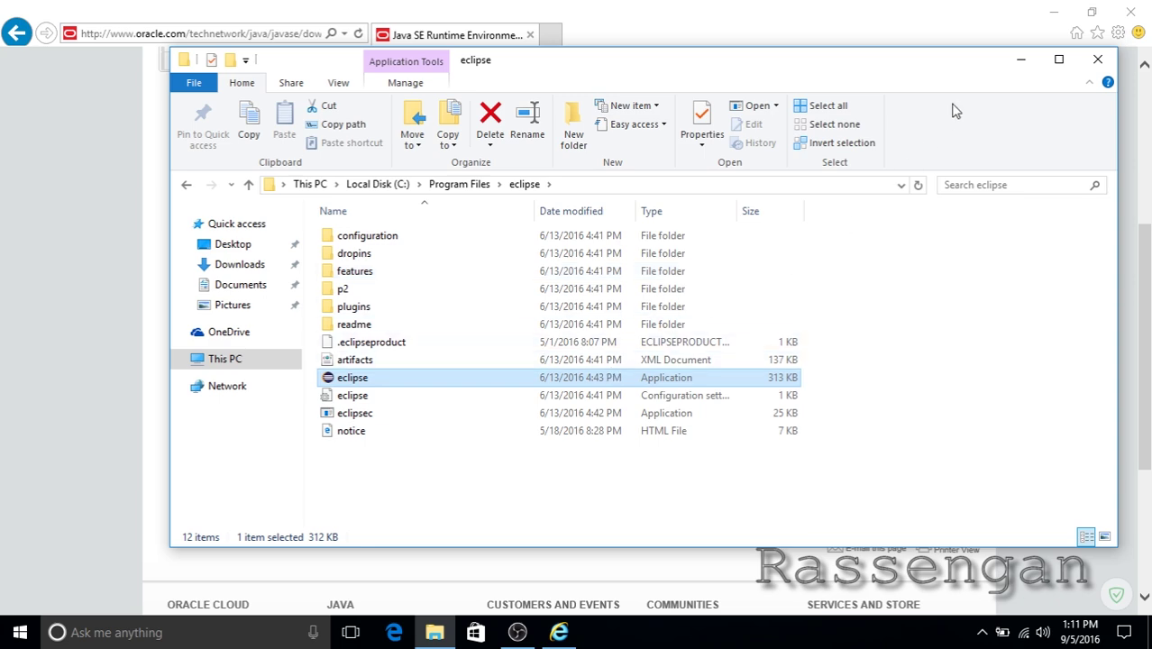
pyautogui.click(1053, 13)
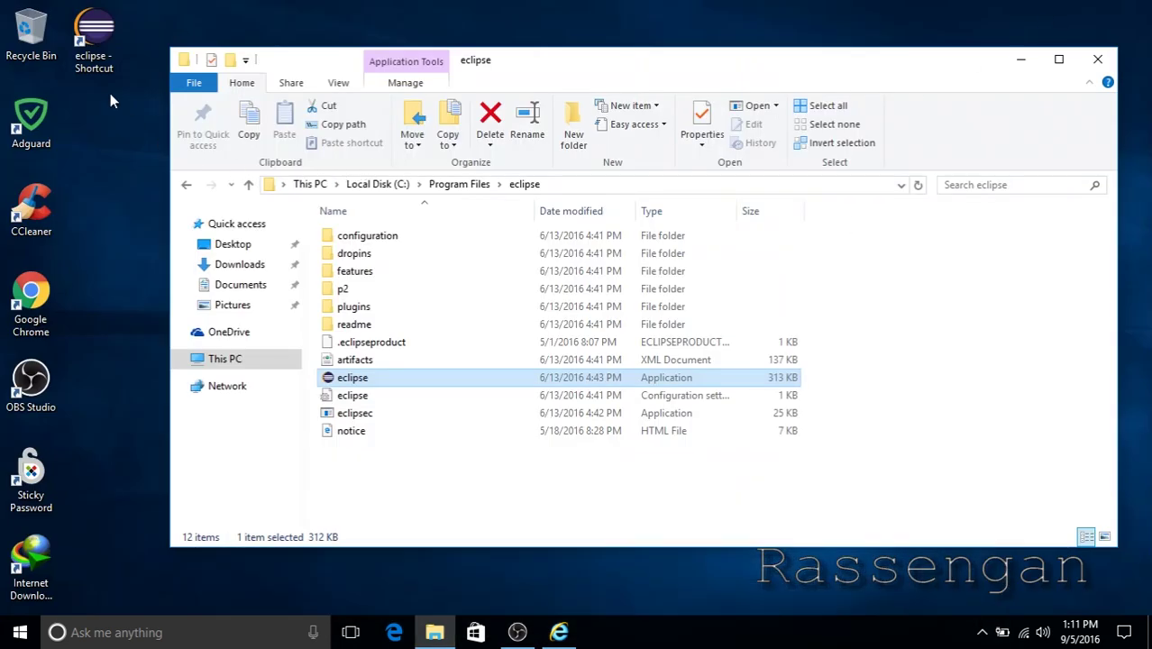
pyautogui.click(99, 56)
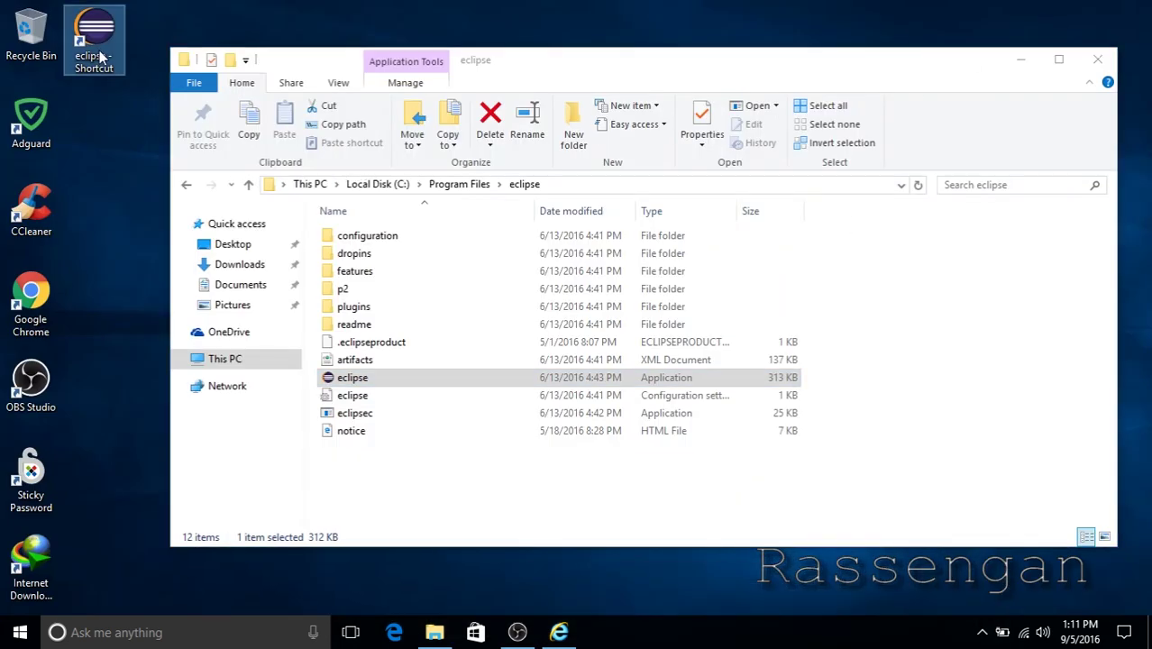
# Pin the eclipse application to Start and minimize File Explorer.
pyautogui.rightClick(346, 382)
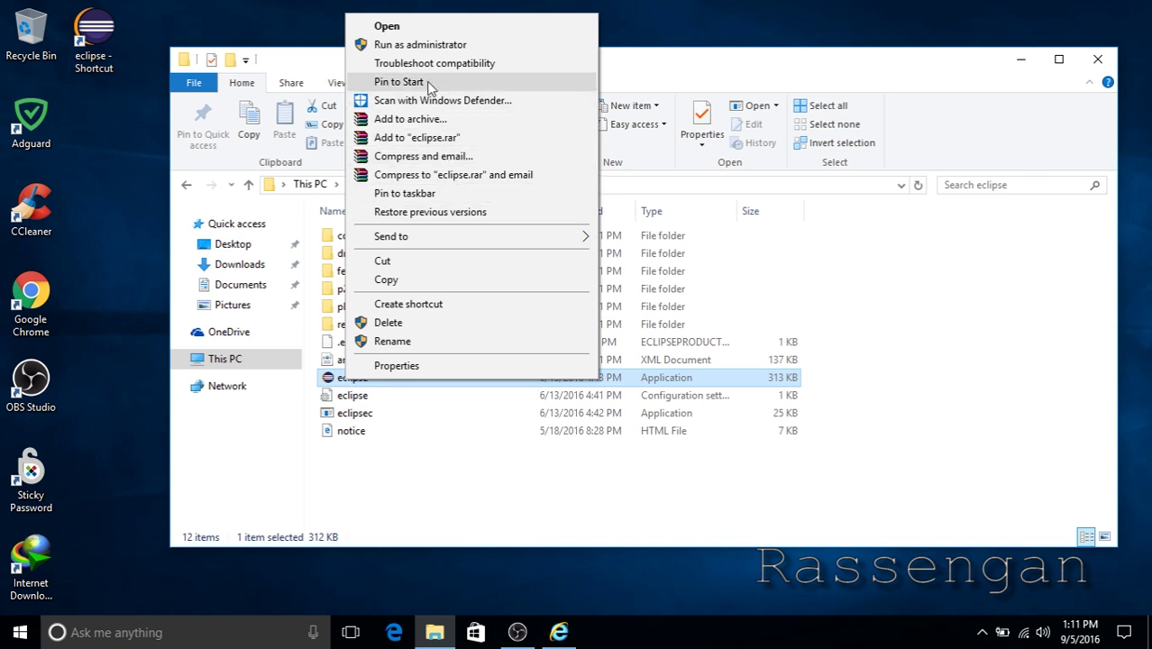
pyautogui.click(430, 83)
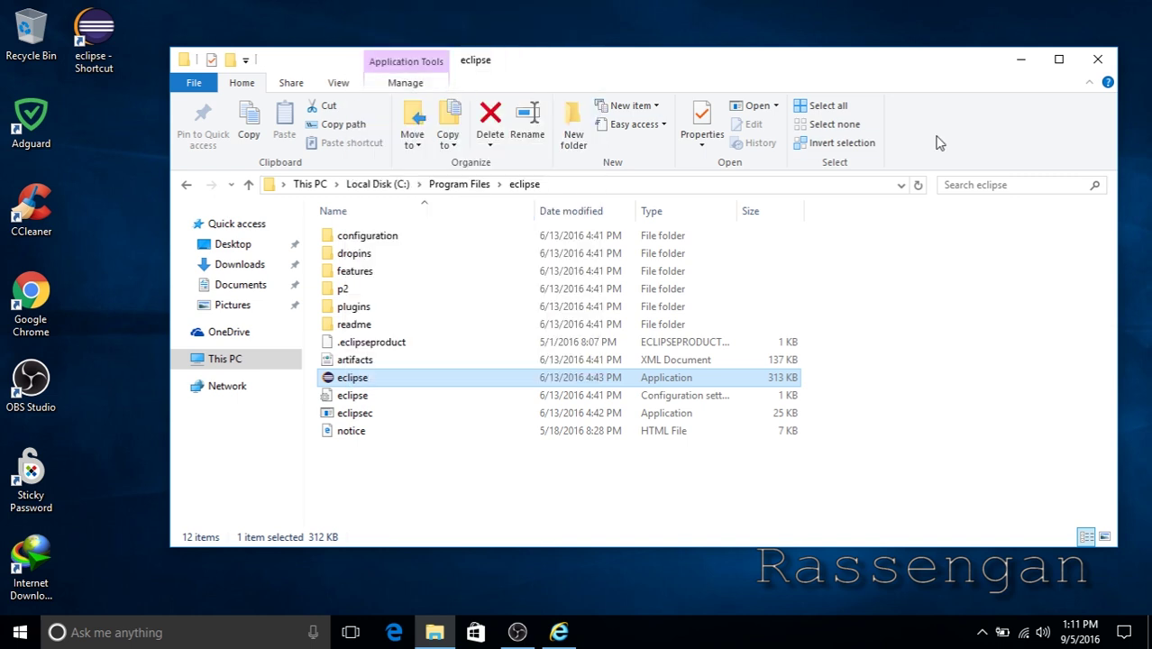
pyautogui.click(1021, 60)
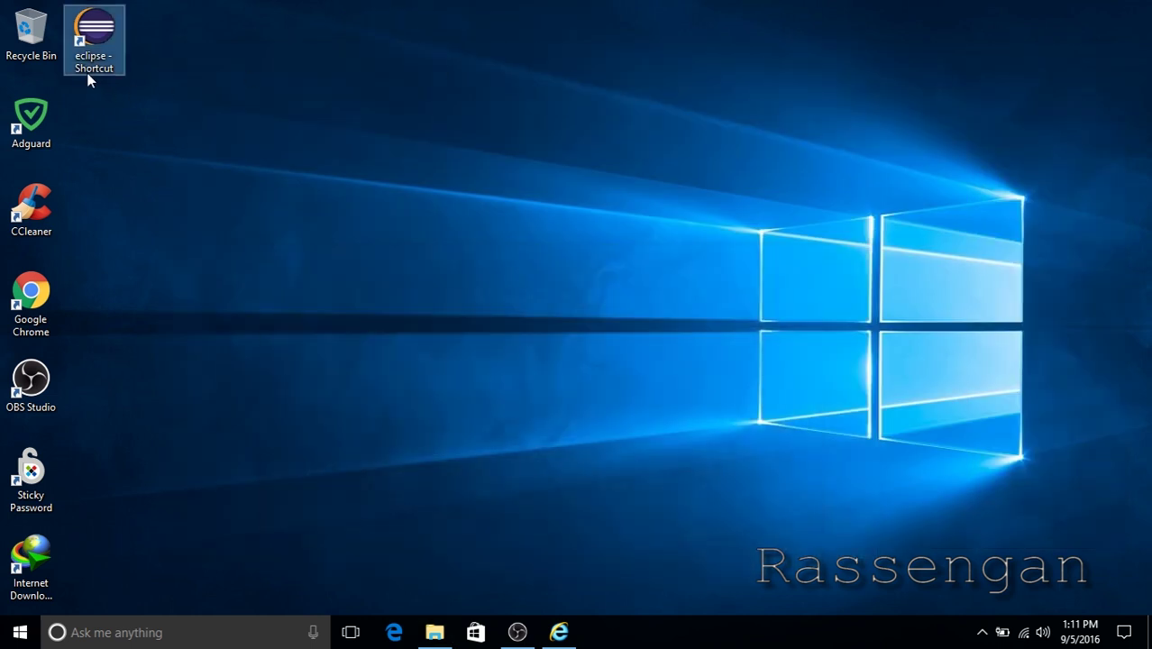
# Rename the eclipse desktop shortcut as Eclipse C++.
pyautogui.click(102, 71)
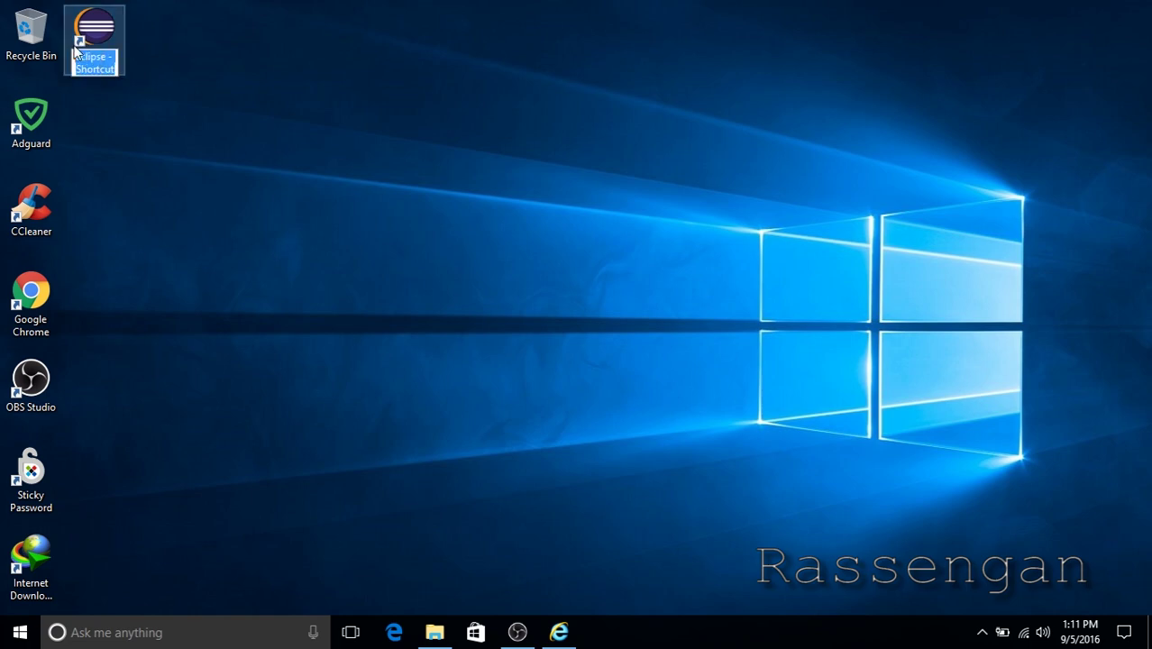
pyautogui.write('Eclipse')
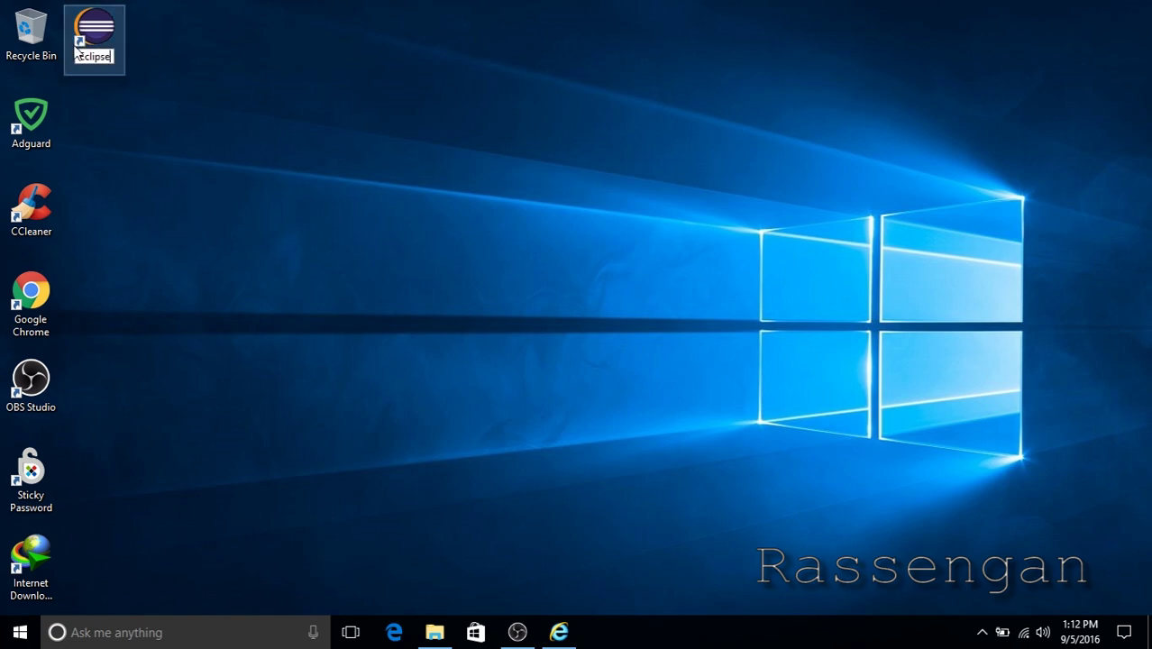
pyautogui.write(' C++')
pyautogui.press('Return')
# Launch Eclipse from the desktop shortcut and accept the suggested workspace folder as the default without asking again.
pyautogui.rightClick(76, 52)
pyautogui.click(99, 58)
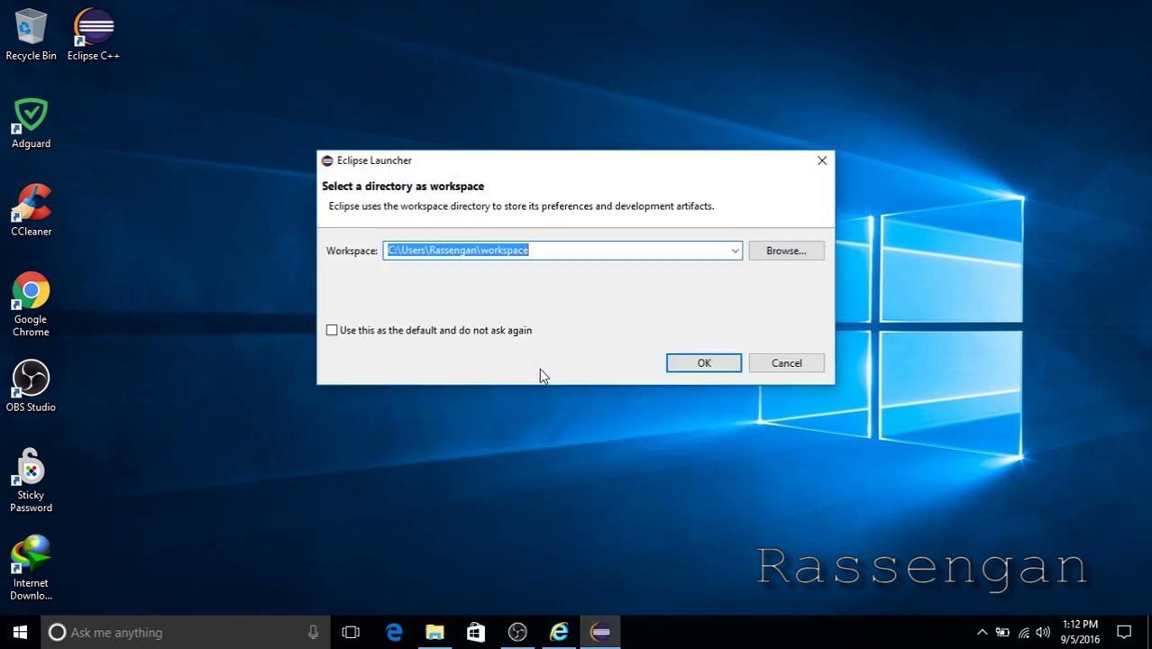
pyautogui.click(555, 252)
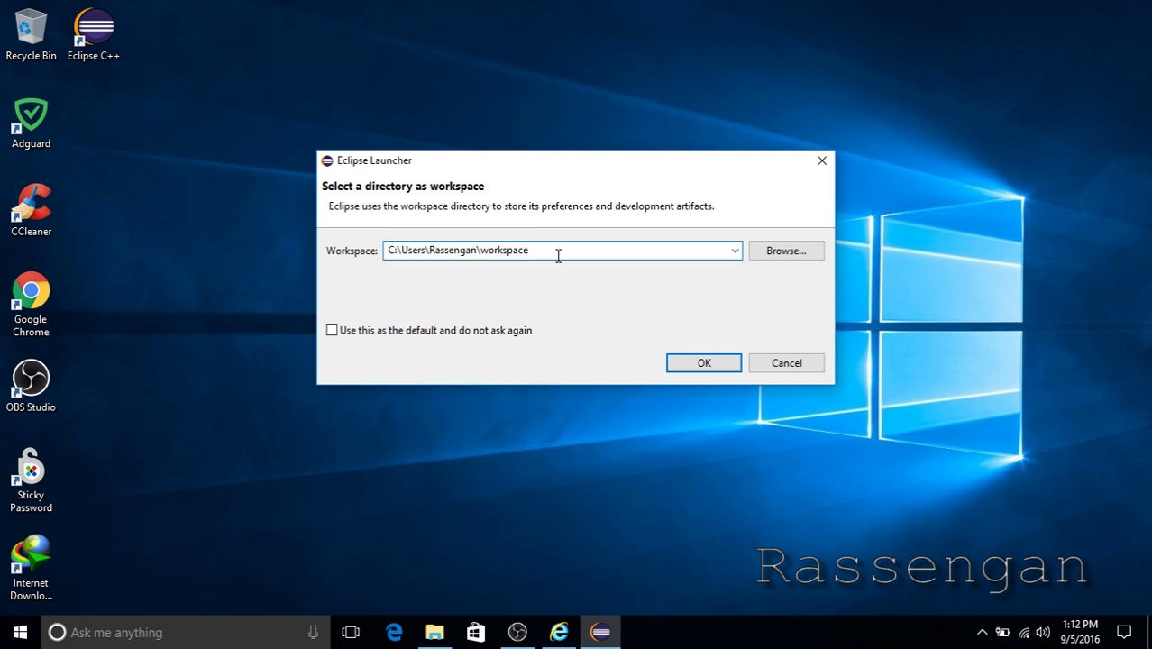
pyautogui.click(331, 330)
pyautogui.doubleClick(545, 250)
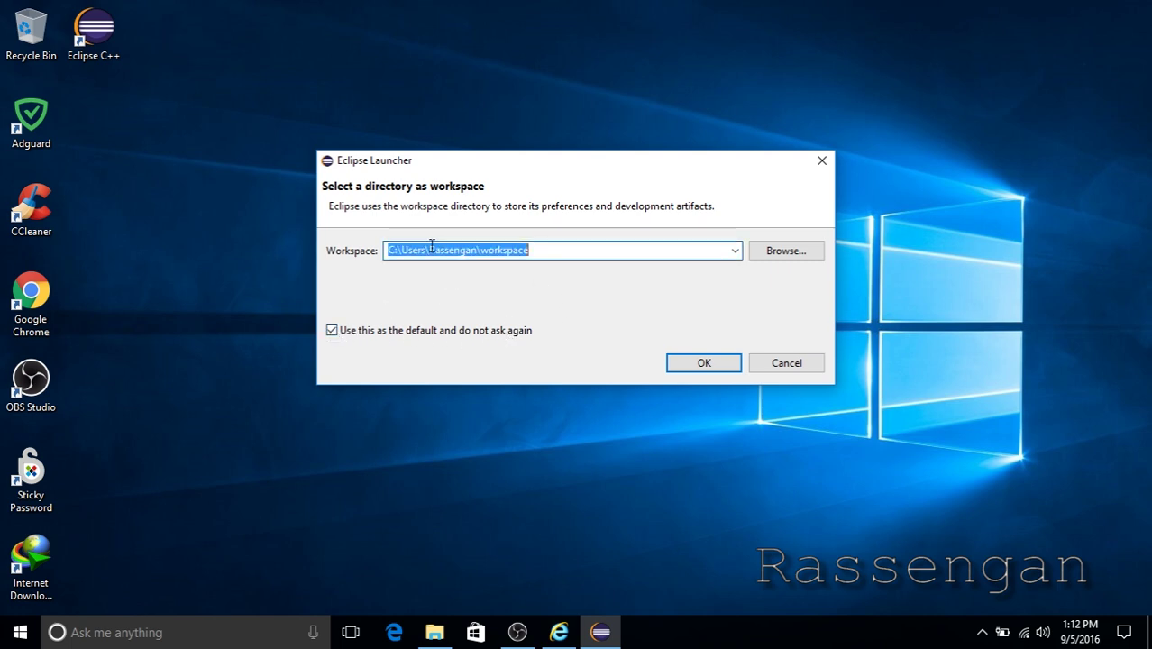
pyautogui.click(716, 364)
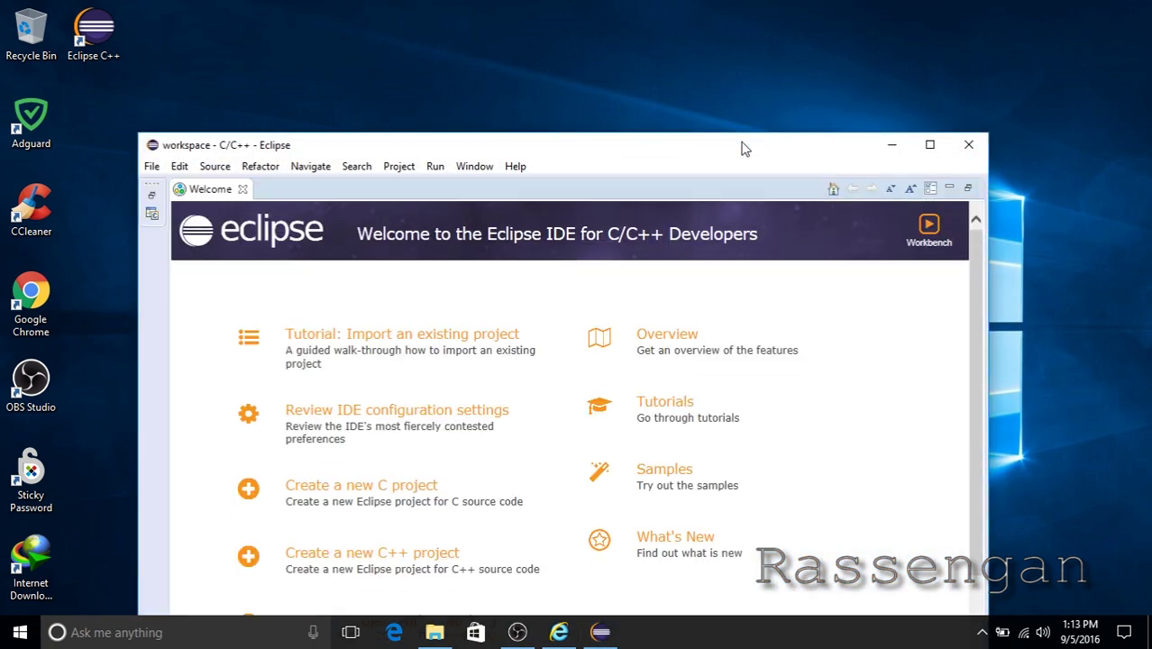
# Maximize the Eclipse window and look through the options on its Welcome page.
pyautogui.moveTo(753, 151); pyautogui.dragTo(738, 40)
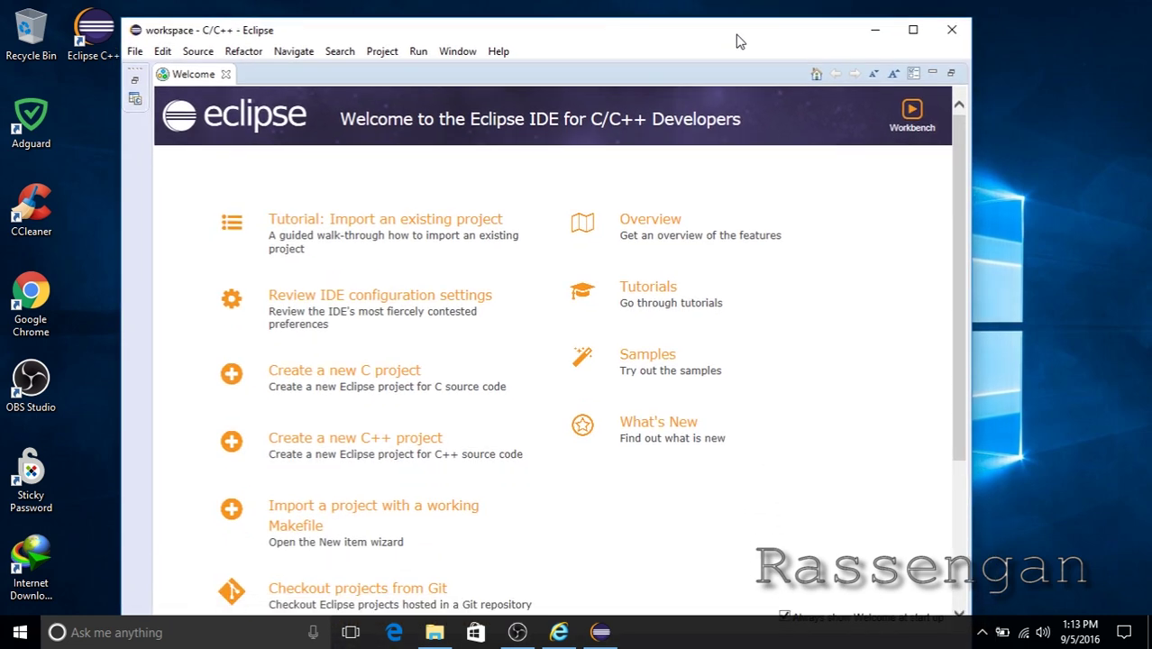
pyautogui.click(908, 34)
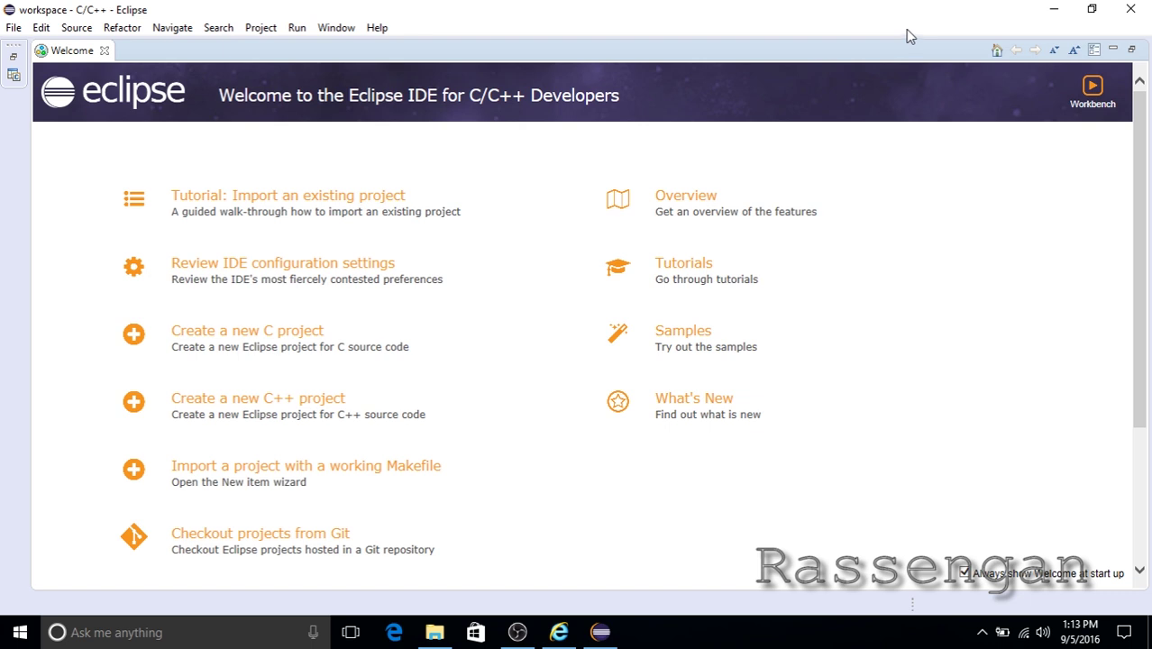
pyautogui.scroll(-1, 535, 315)
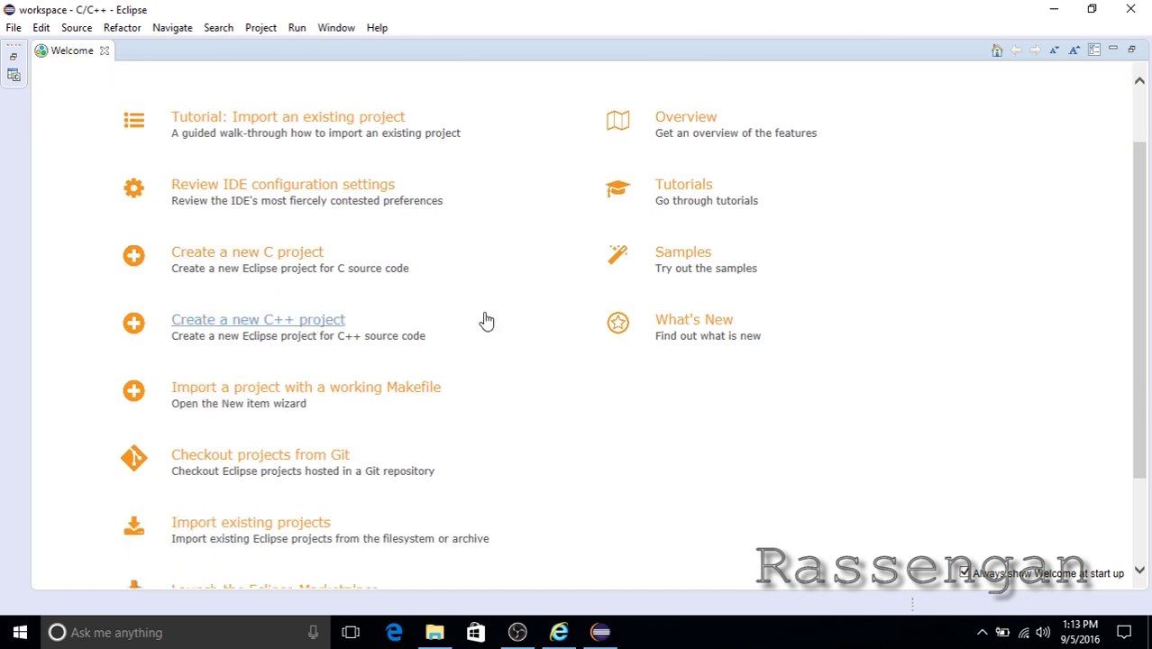
pyautogui.scroll(-2, 481, 325)
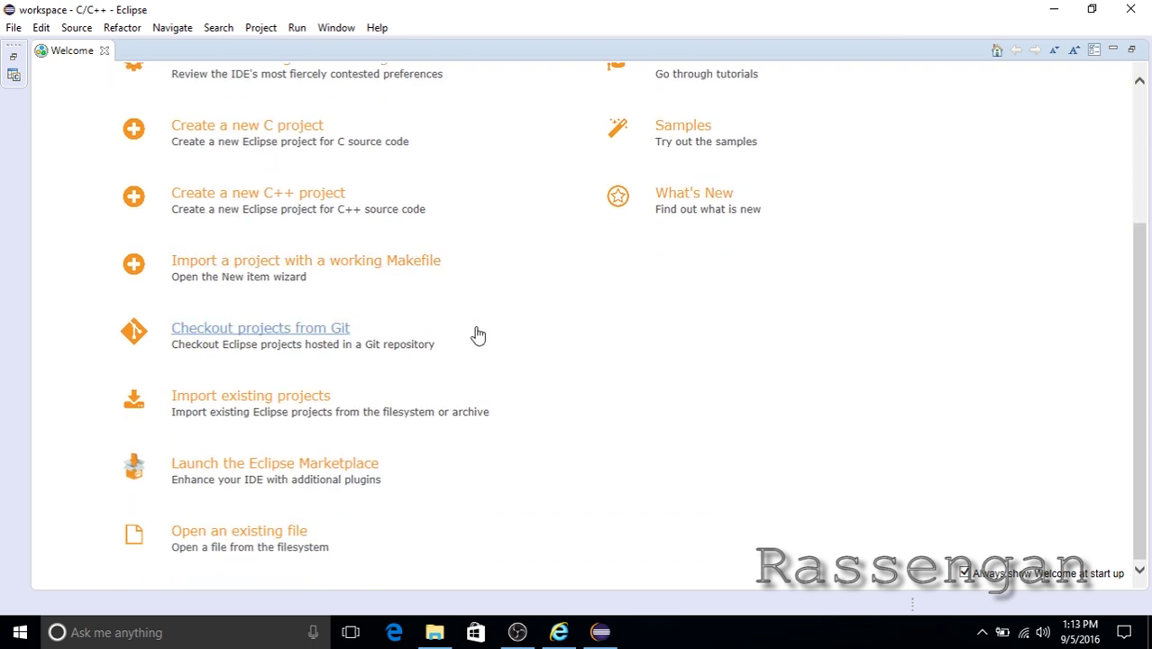
pyautogui.click(559, 632)
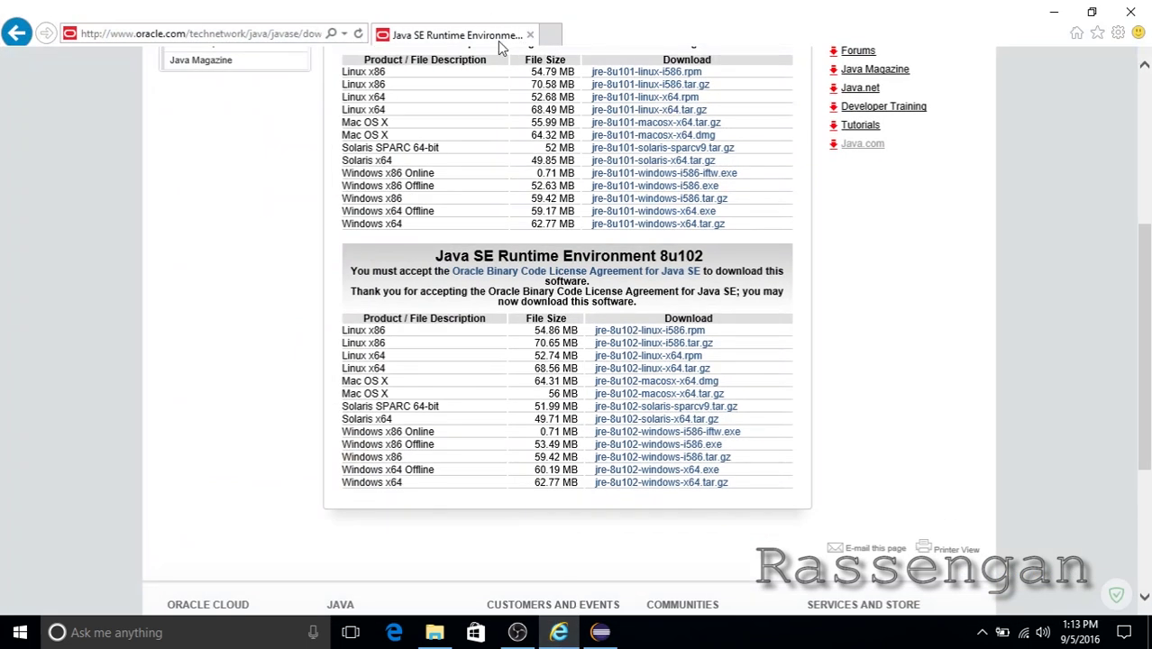
pyautogui.click(550, 34)
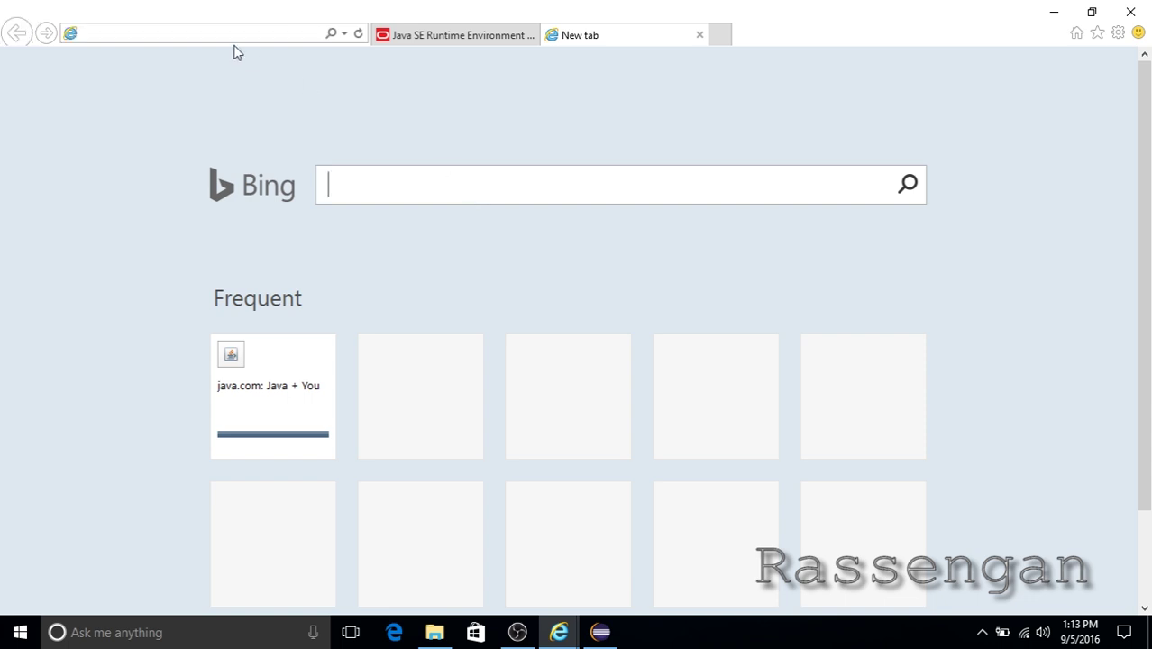
pyautogui.click(207, 32)
pyautogui.write('www')
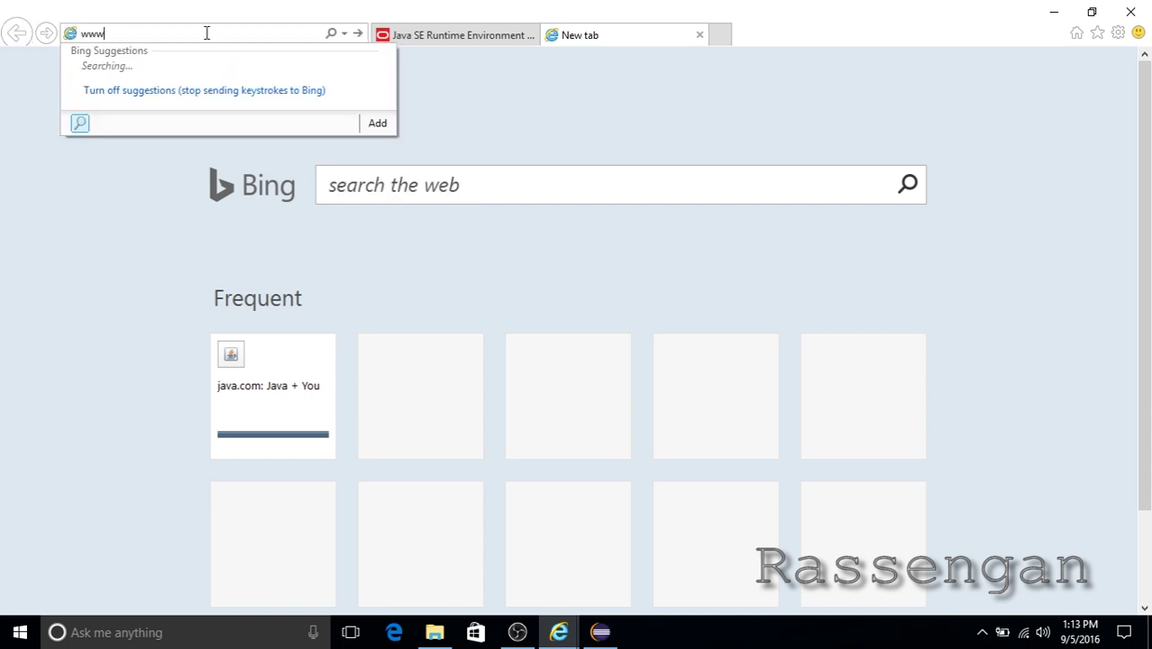
pyautogui.write('.equation.com/')
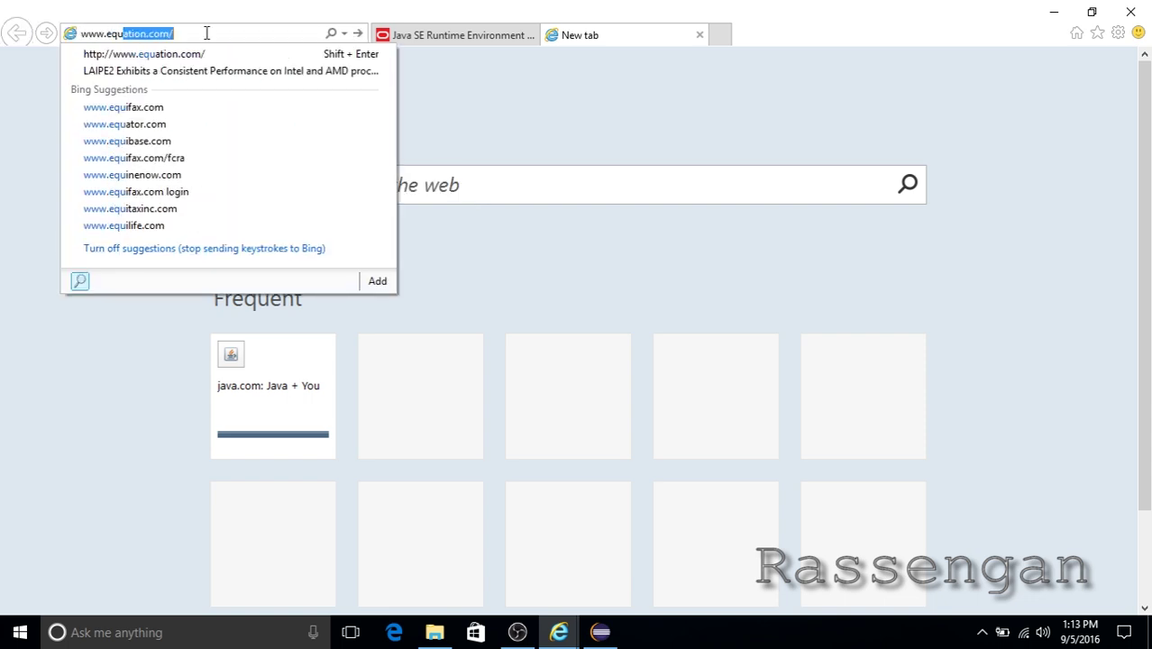
pyautogui.press('Right')
pyautogui.press('Return')
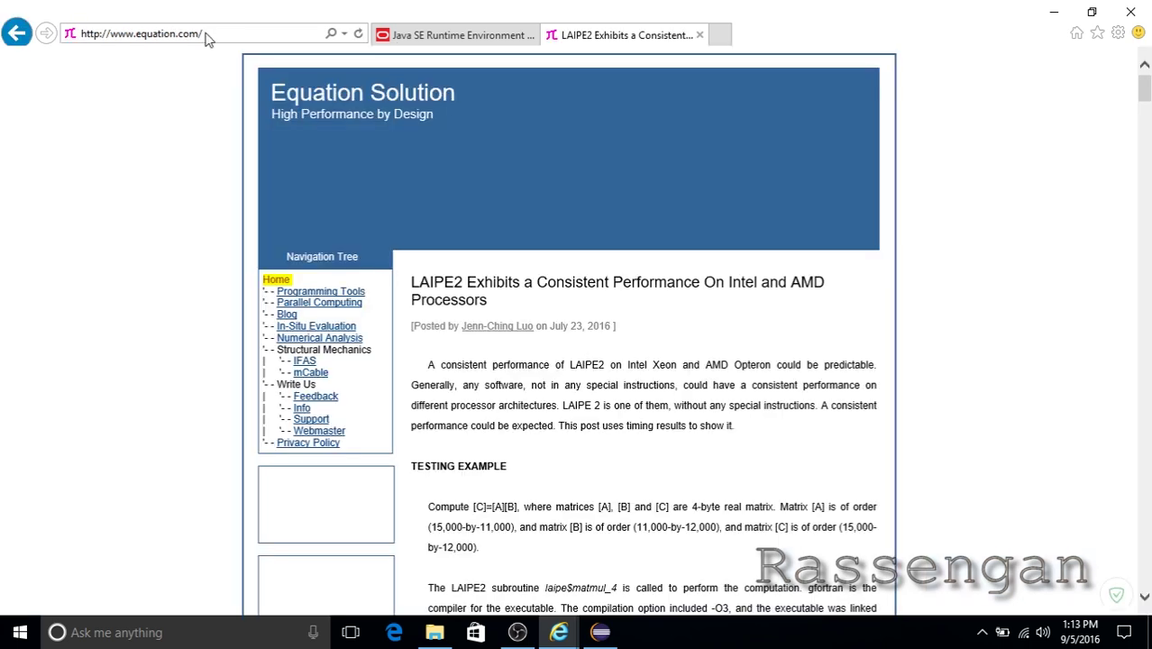
# Open the Fortran, C, C++ page under Programming Tools and locate the 64-bit GCC 6.1.0 download.
pyautogui.click(332, 292)
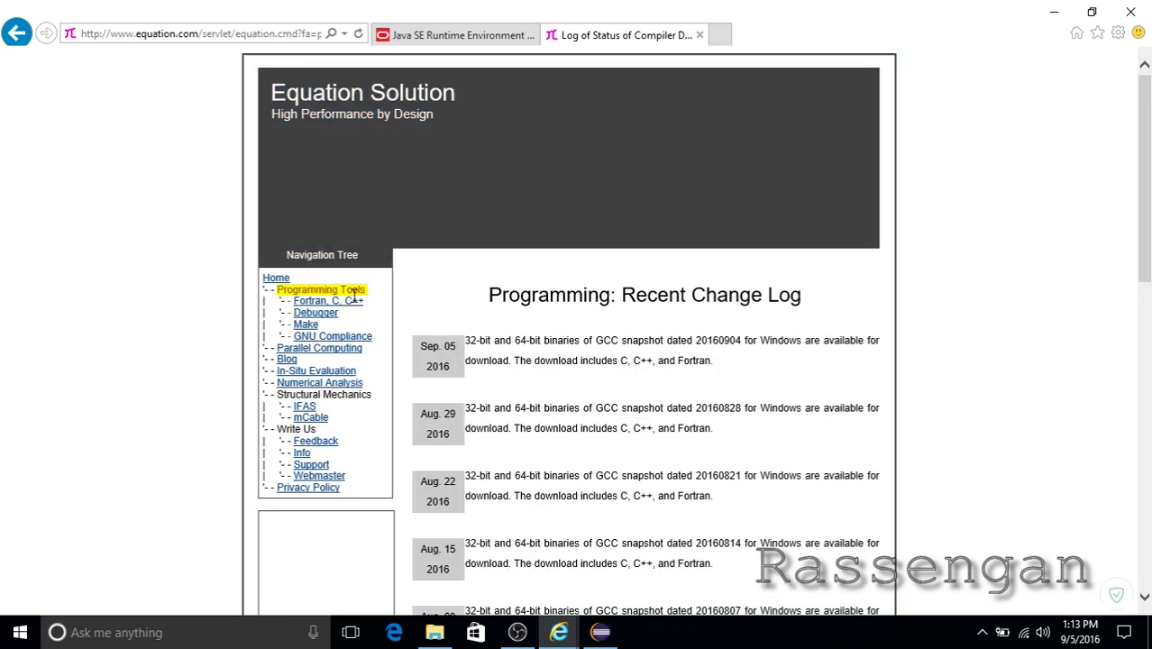
pyautogui.click(355, 306)
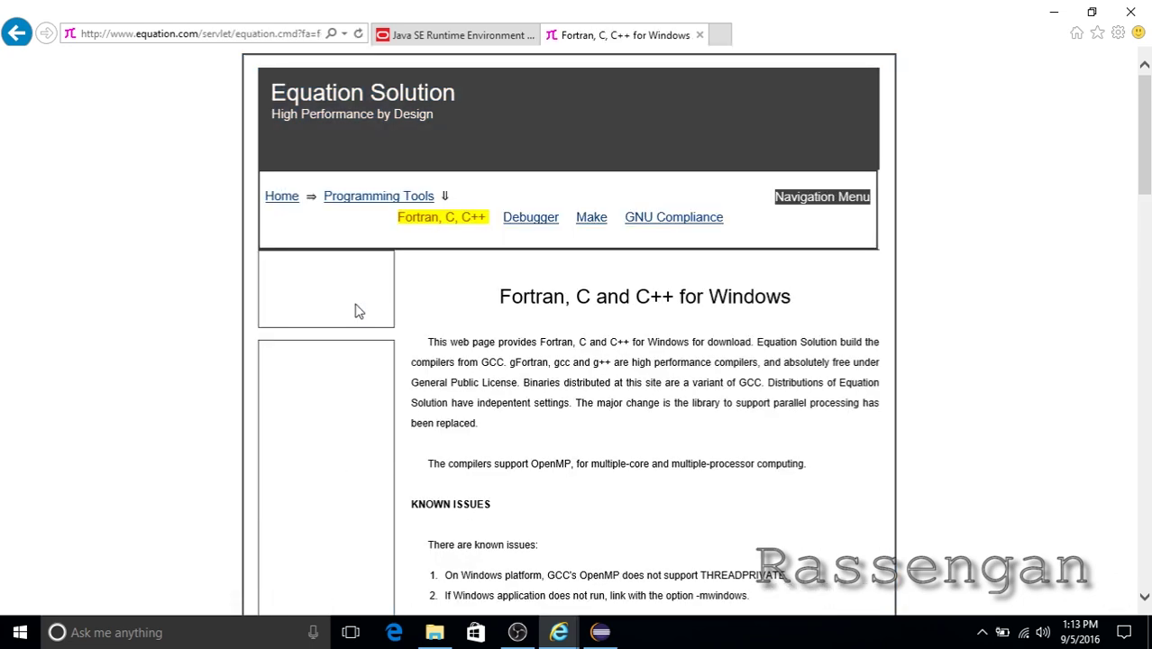
pyautogui.scroll(-10, 593, 361)
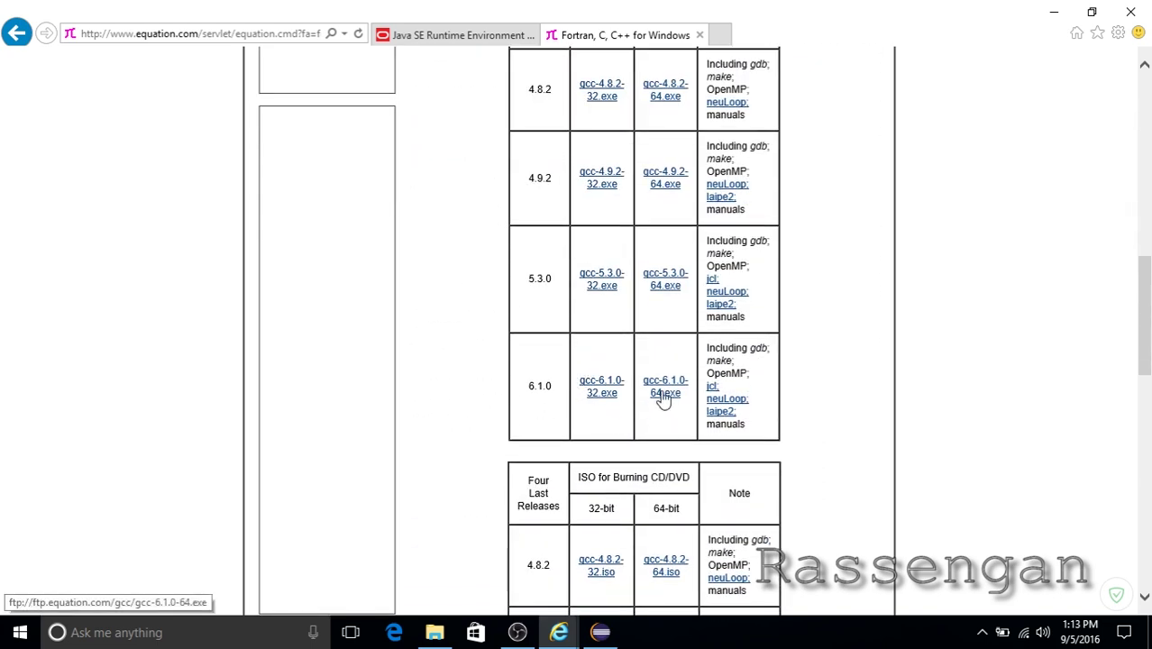
pyautogui.click(664, 400)
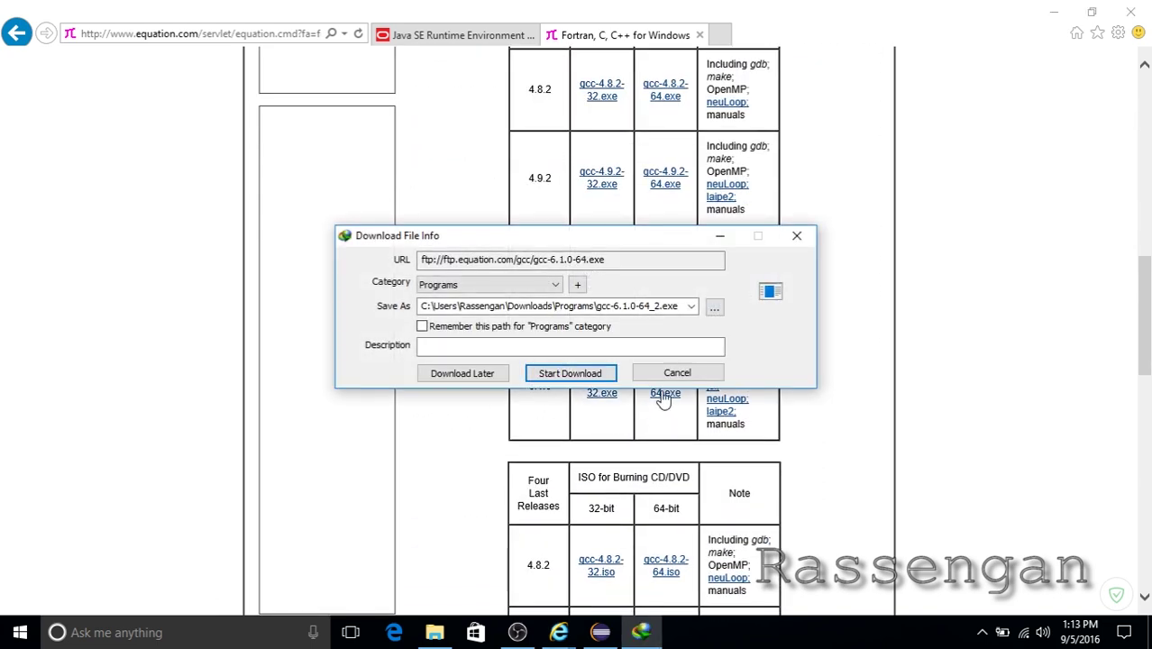
pyautogui.doubleClick(595, 306)
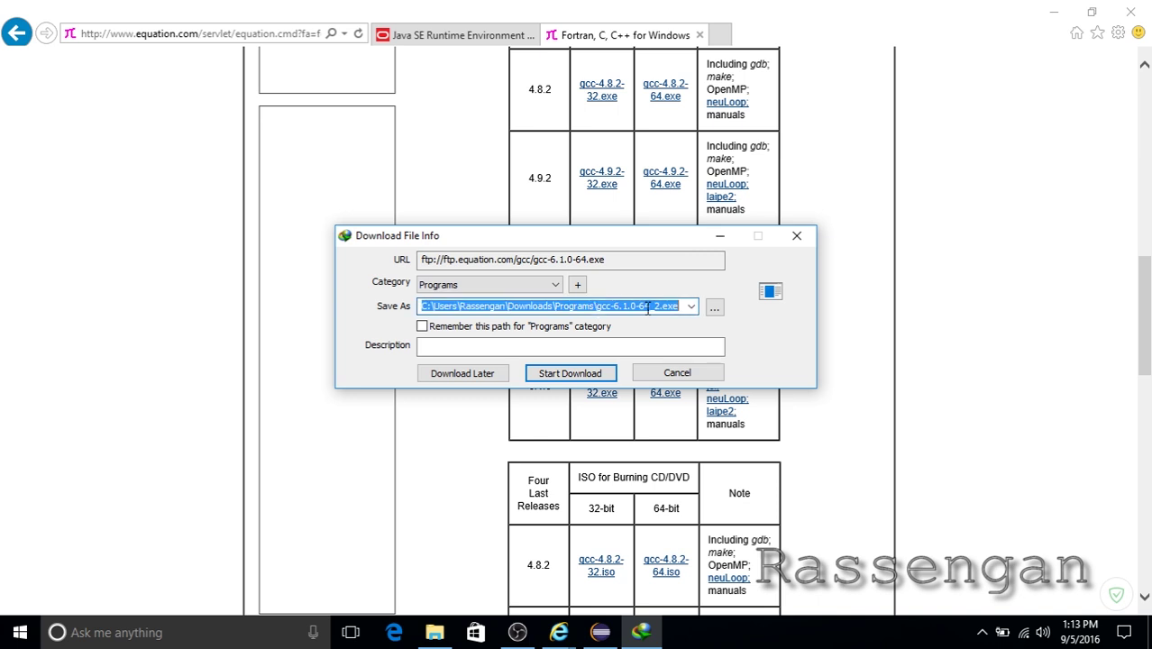
pyautogui.click(677, 373)
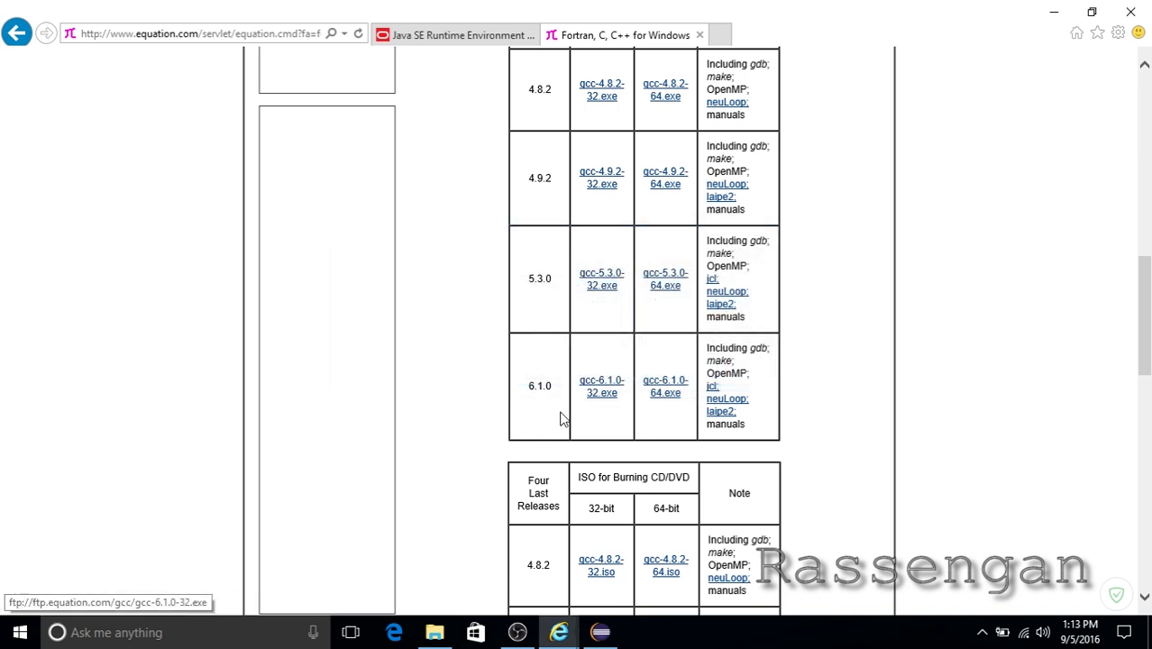
# Switch to File Explorer and run the gcc-6.1.0-64 installer from the Programs folder in Downloads as administrator.
pyautogui.click(435, 632)
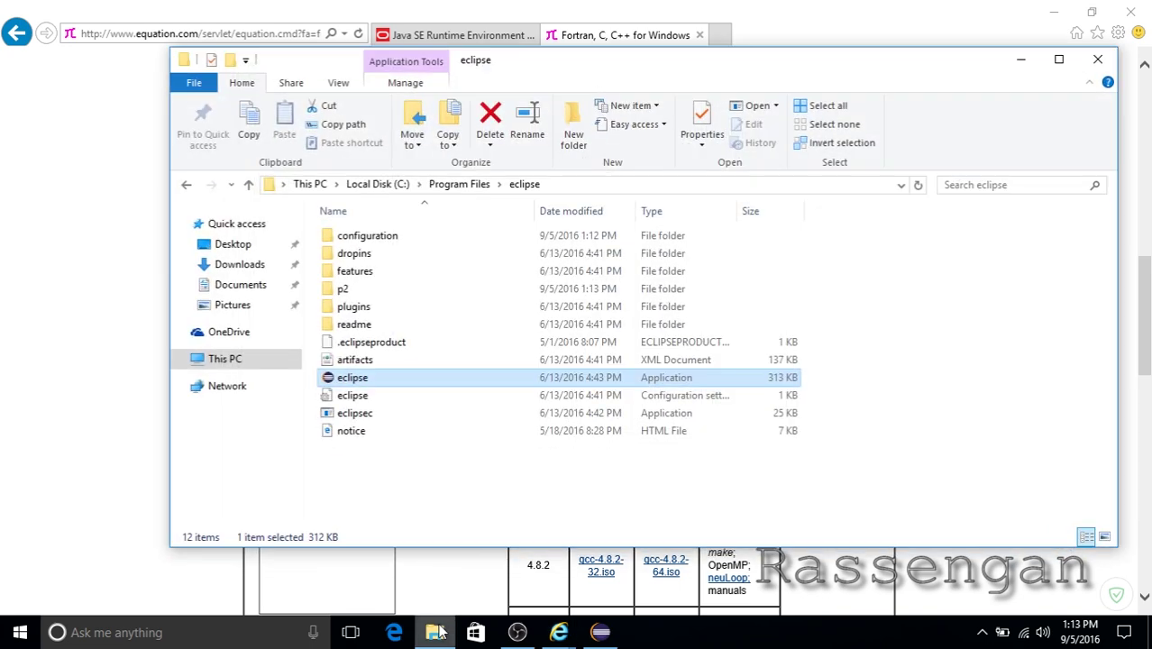
pyautogui.click(236, 265)
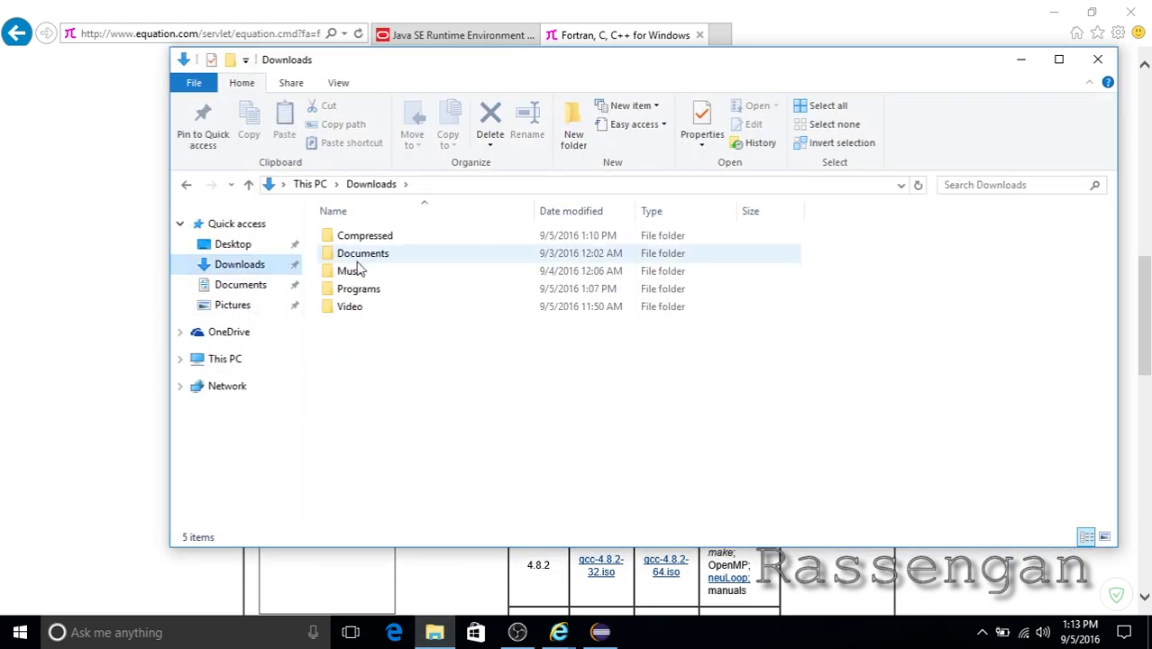
pyautogui.click(365, 292)
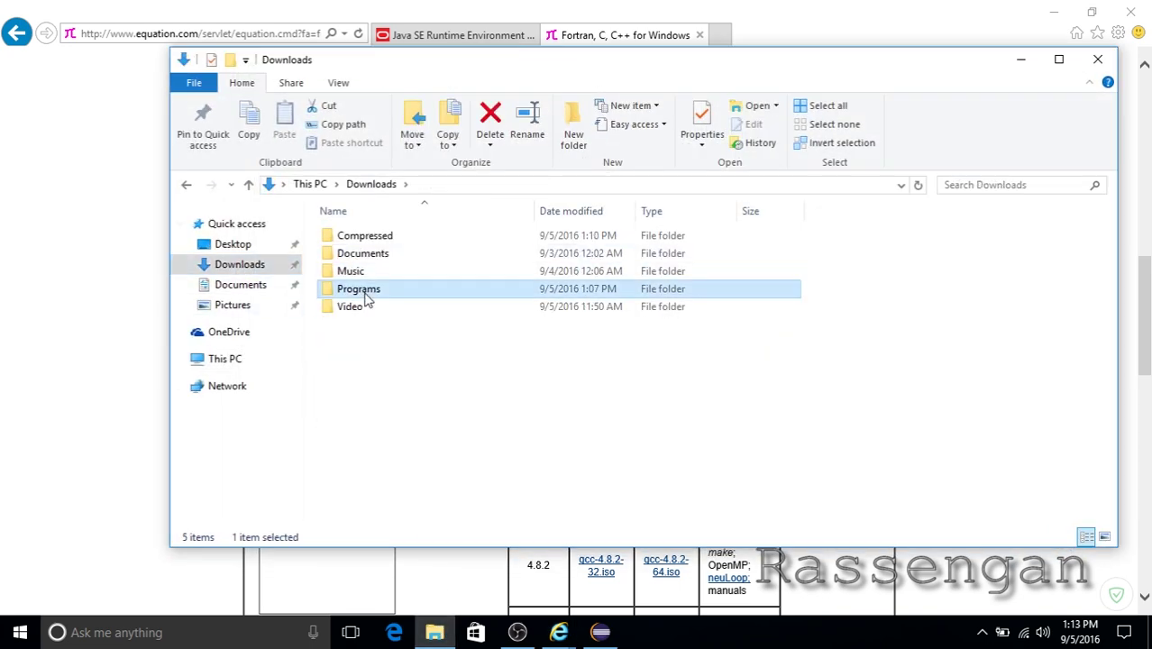
pyautogui.doubleClick(367, 293)
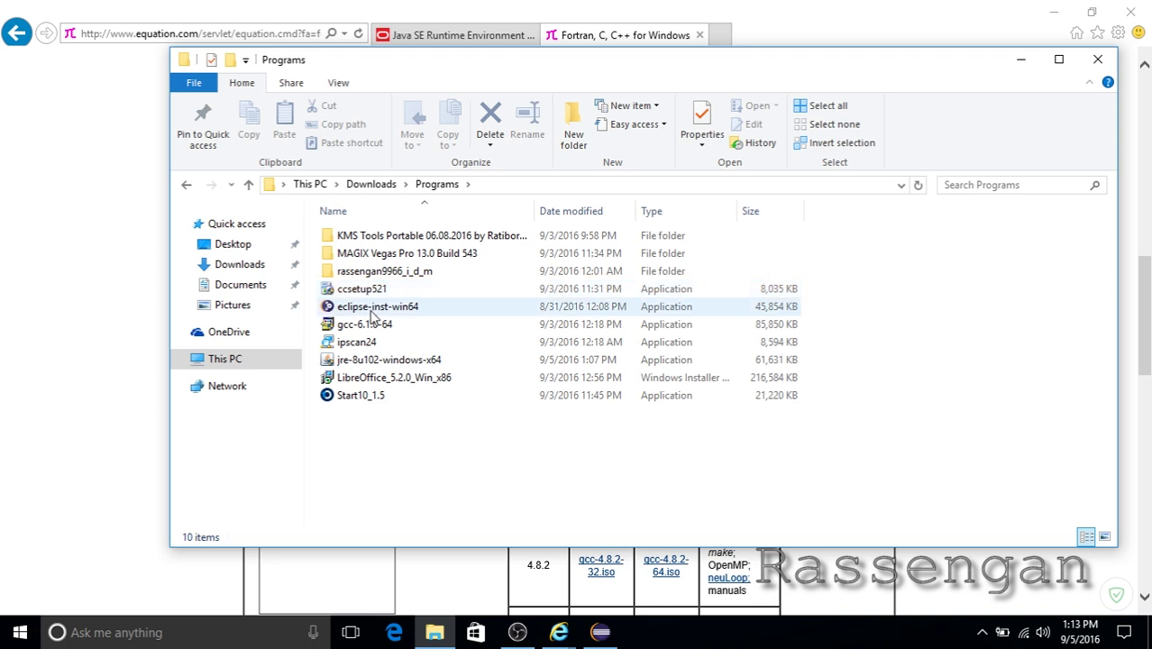
pyautogui.click(373, 329)
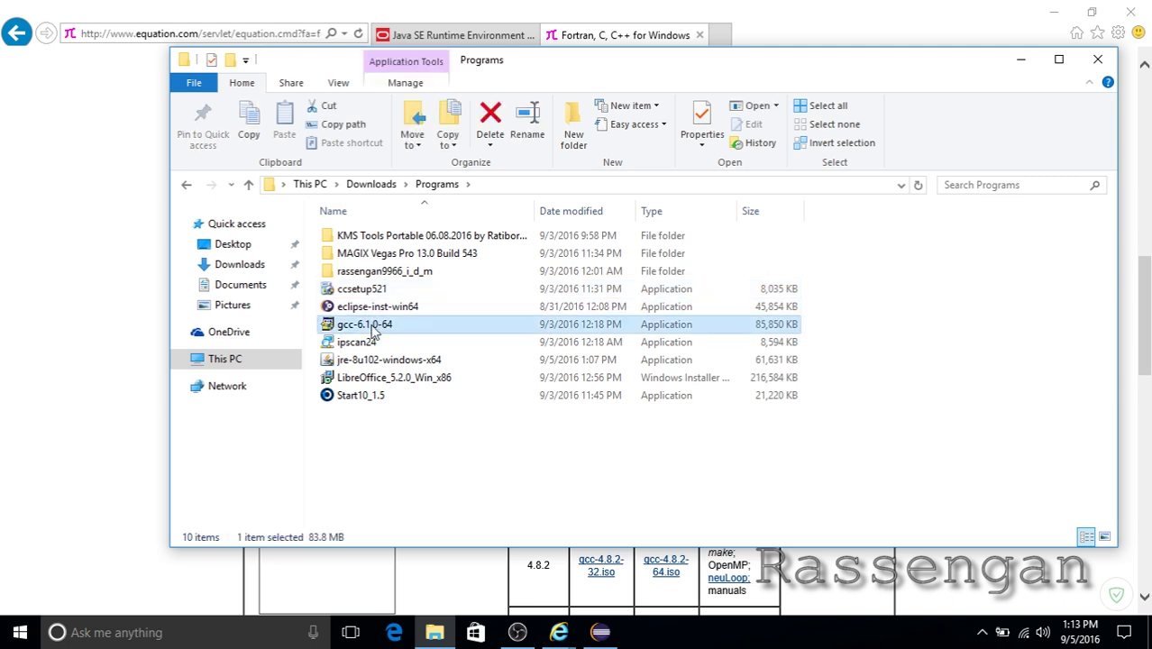
pyautogui.rightClick(373, 332)
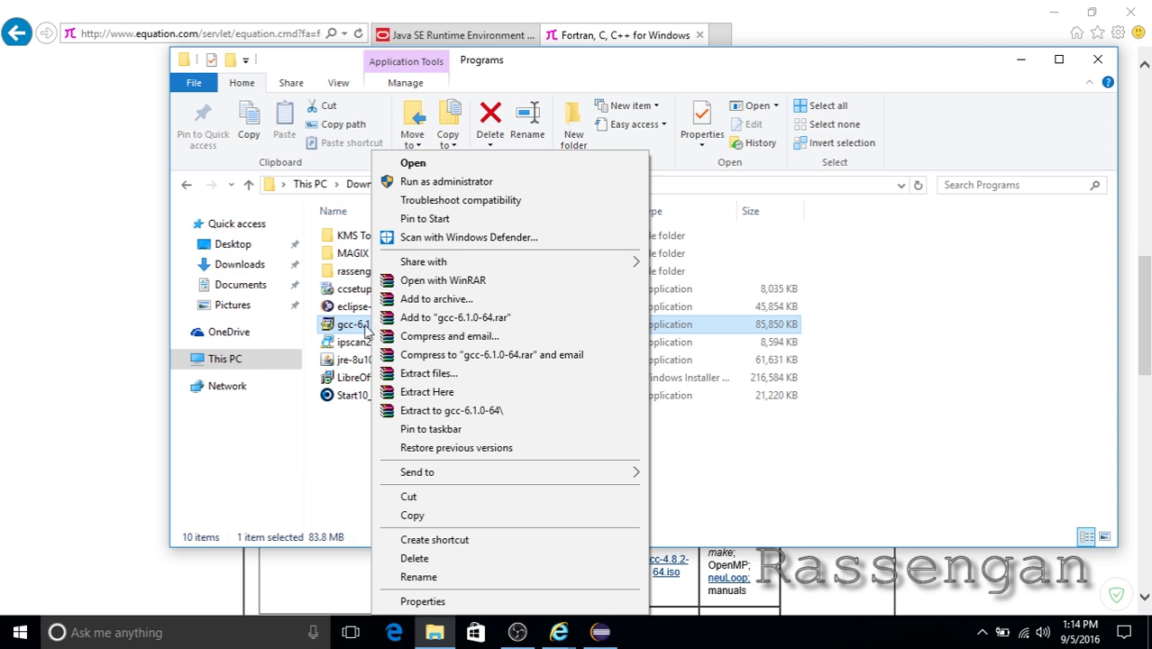
pyautogui.click(443, 182)
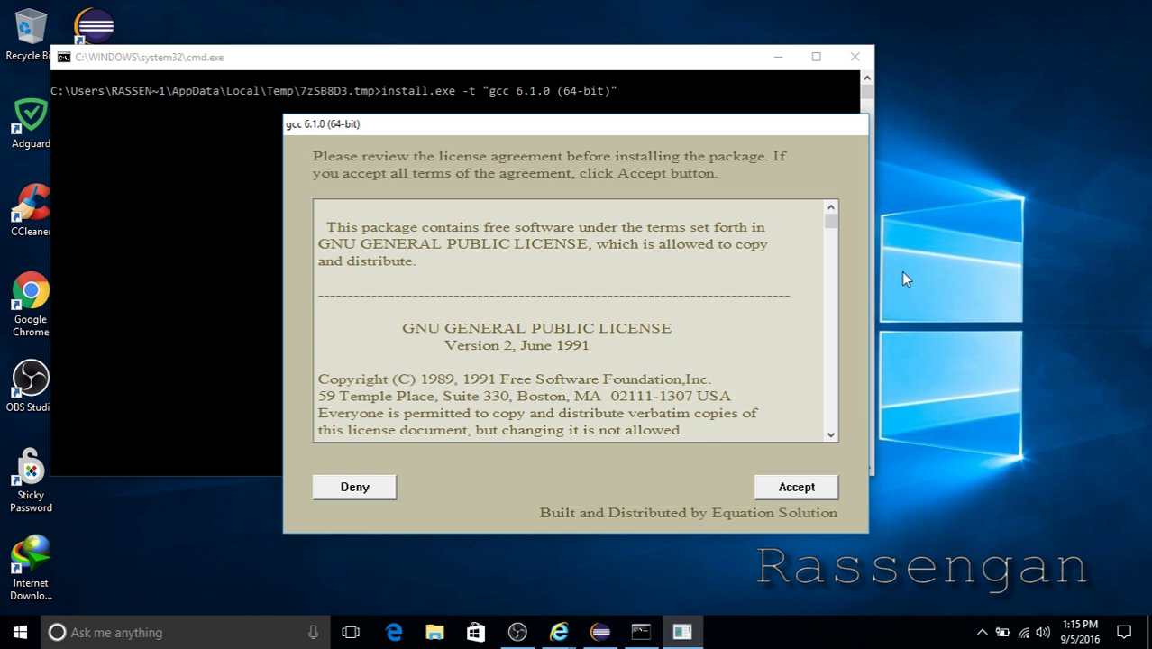
# Accept the license agreement and install GCC 6.1.0 (64-bit) into C:\MinGW, completing the setup.
pyautogui.moveTo(831, 222); pyautogui.dragTo(830, 420)
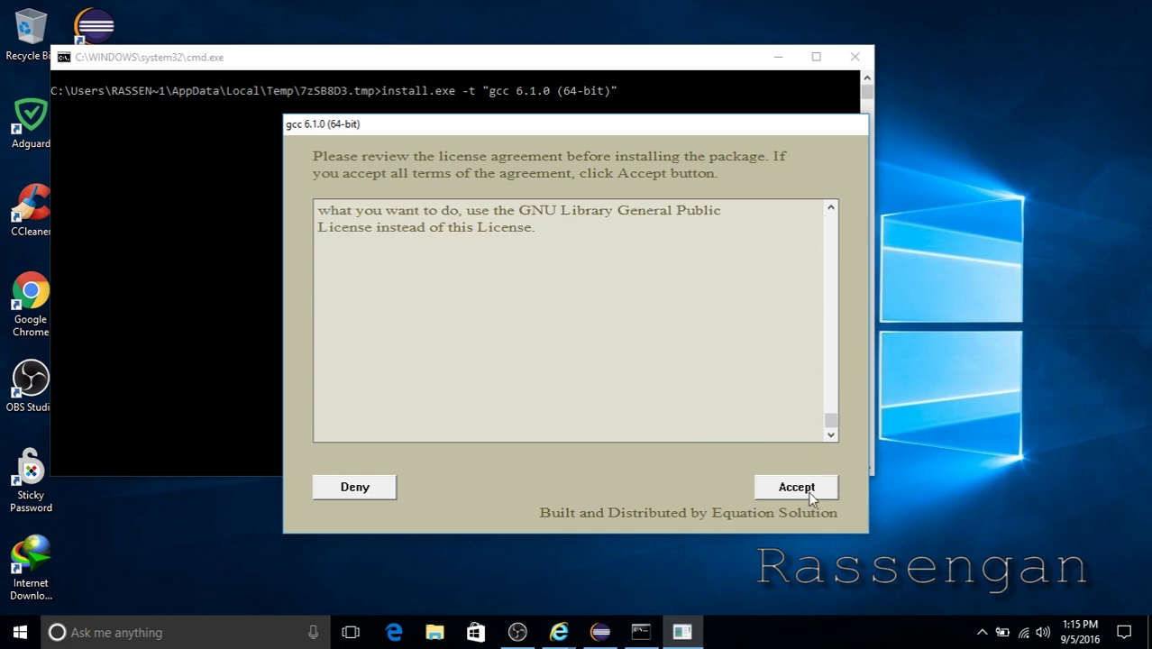
pyautogui.click(809, 492)
pyautogui.moveTo(505, 222); pyautogui.dragTo(345, 217)
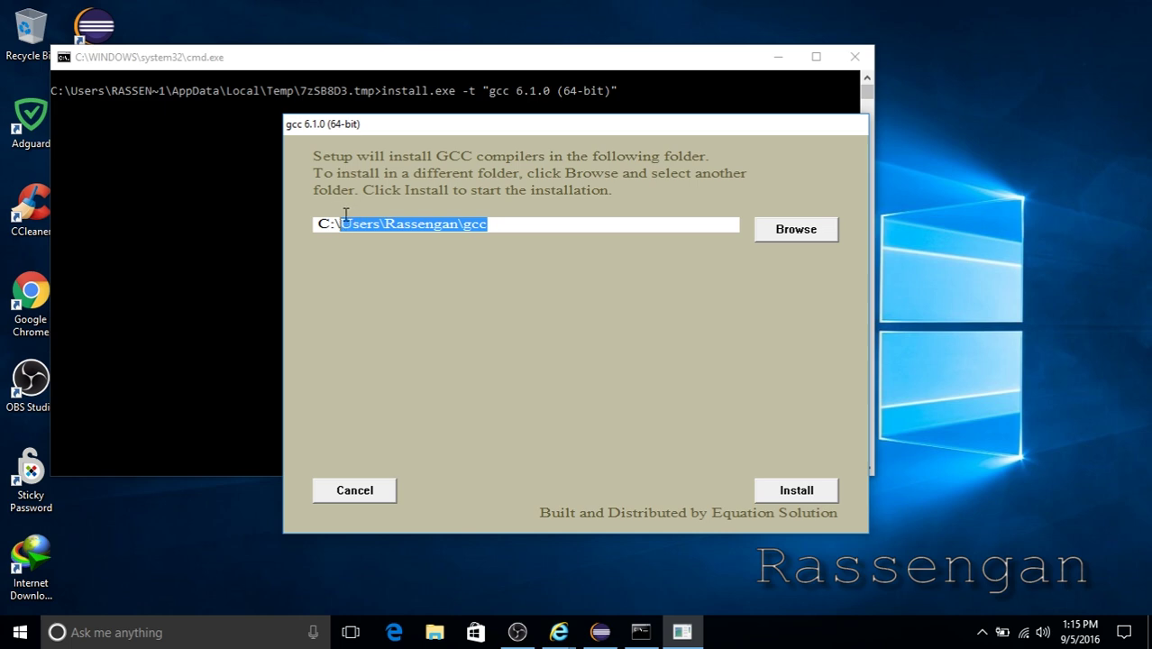
pyautogui.press('BackSpace')
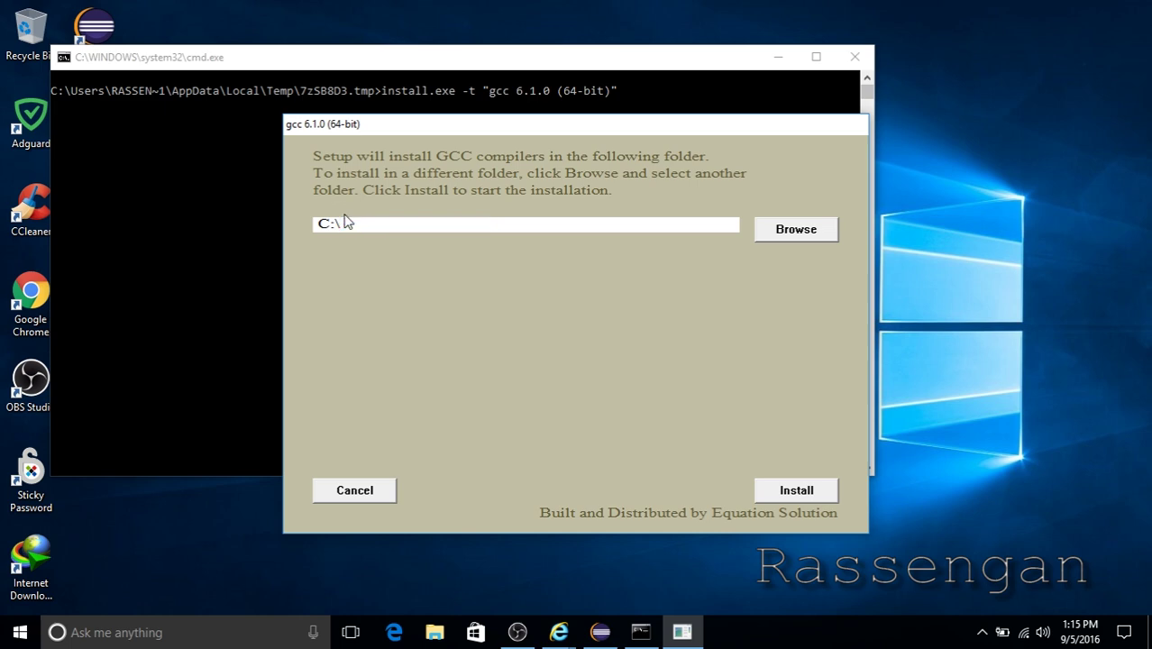
pyautogui.write('MinGW')
pyautogui.moveTo(411, 221); pyautogui.dragTo(309, 218)
pyautogui.click(600, 229)
pyautogui.click(773, 491)
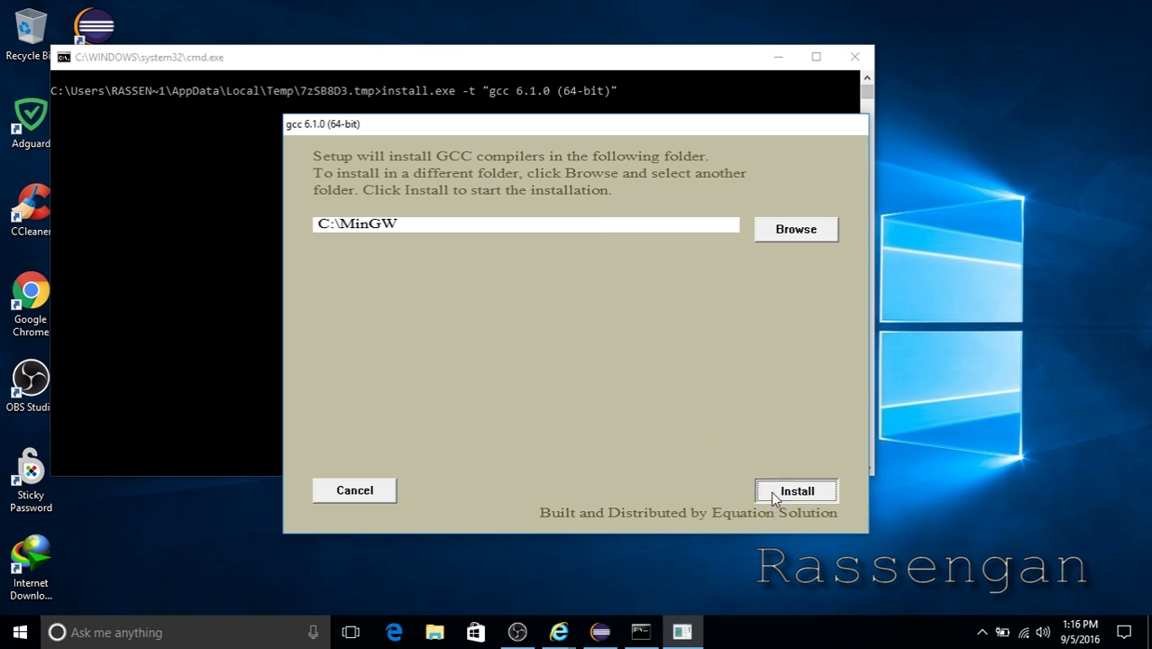
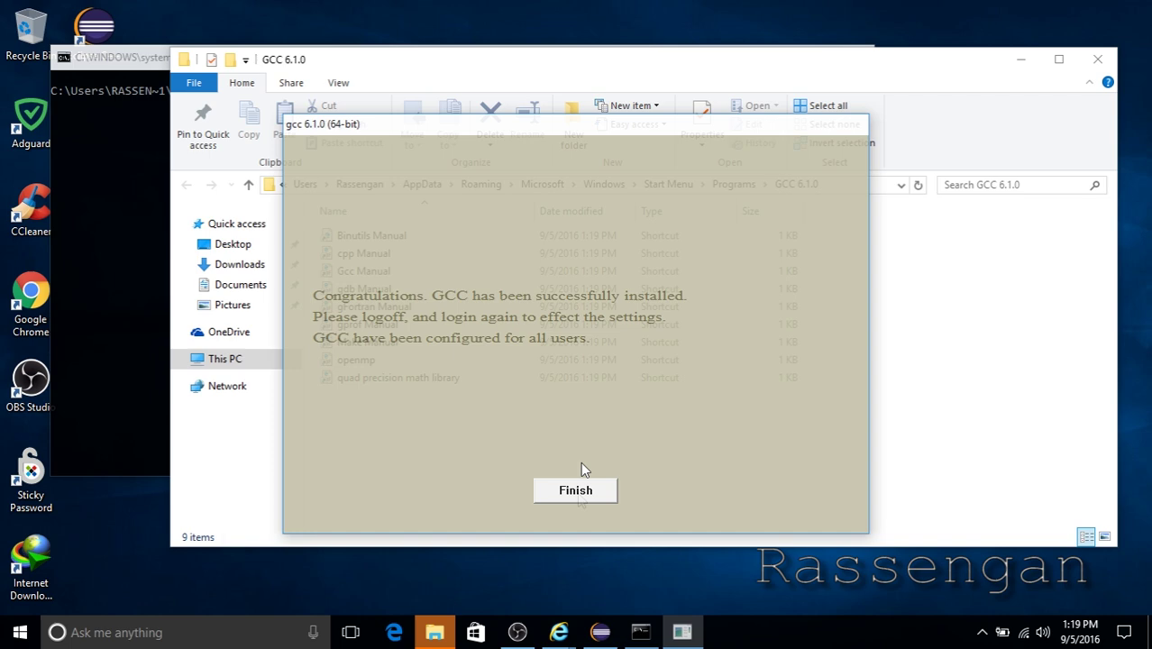
pyautogui.click(565, 483)
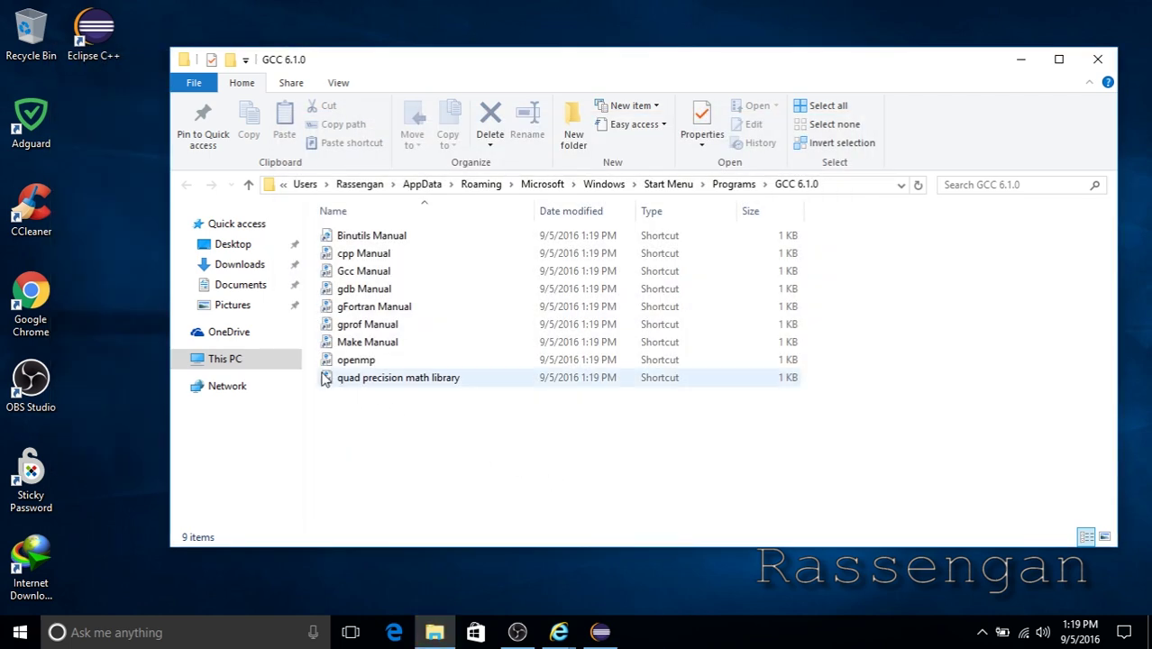
# Check the MinGW folder on Local Disk (C:) and minimize File Explorer.
pyautogui.click(225, 361)
pyautogui.click(383, 365)
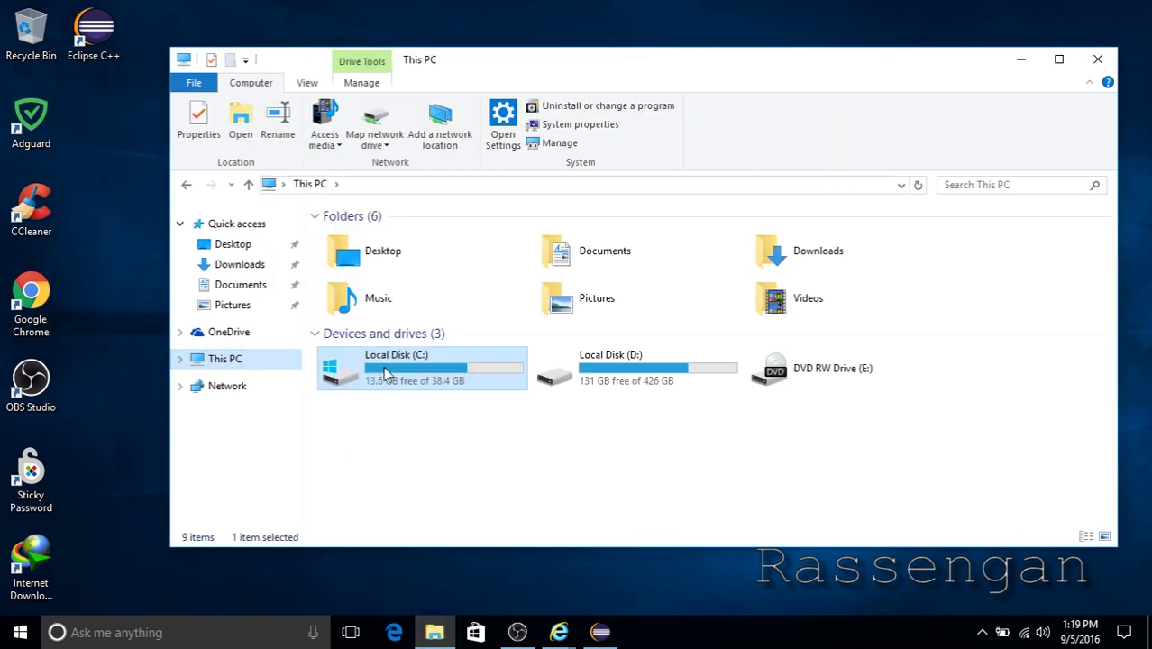
pyautogui.doubleClick(383, 365)
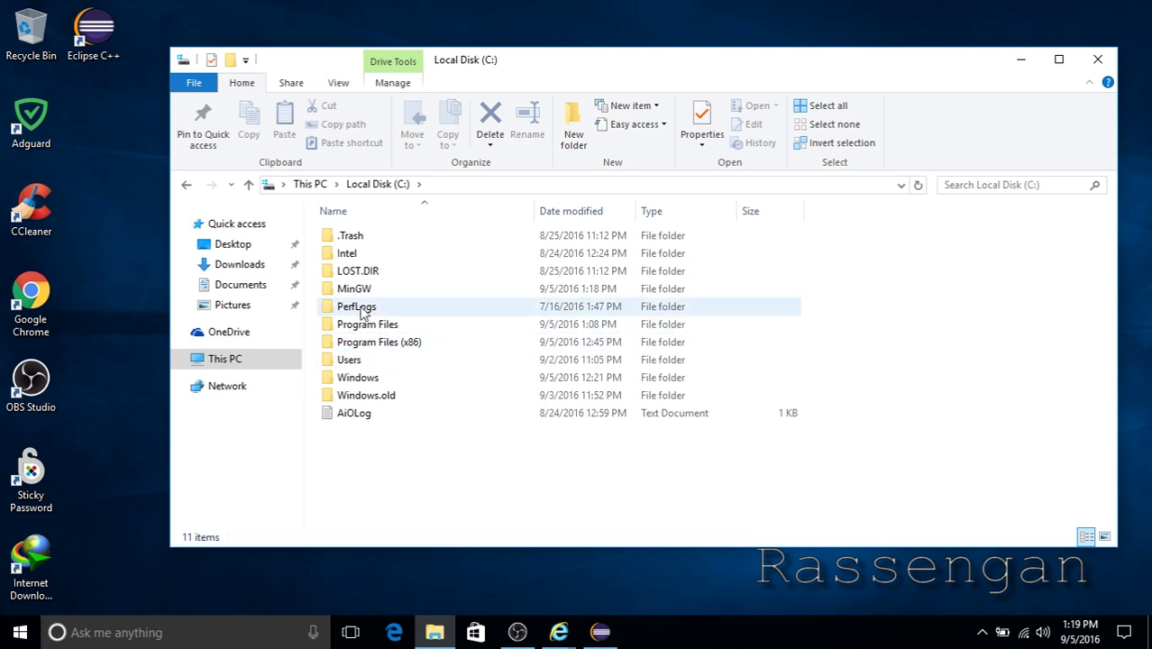
pyautogui.click(356, 290)
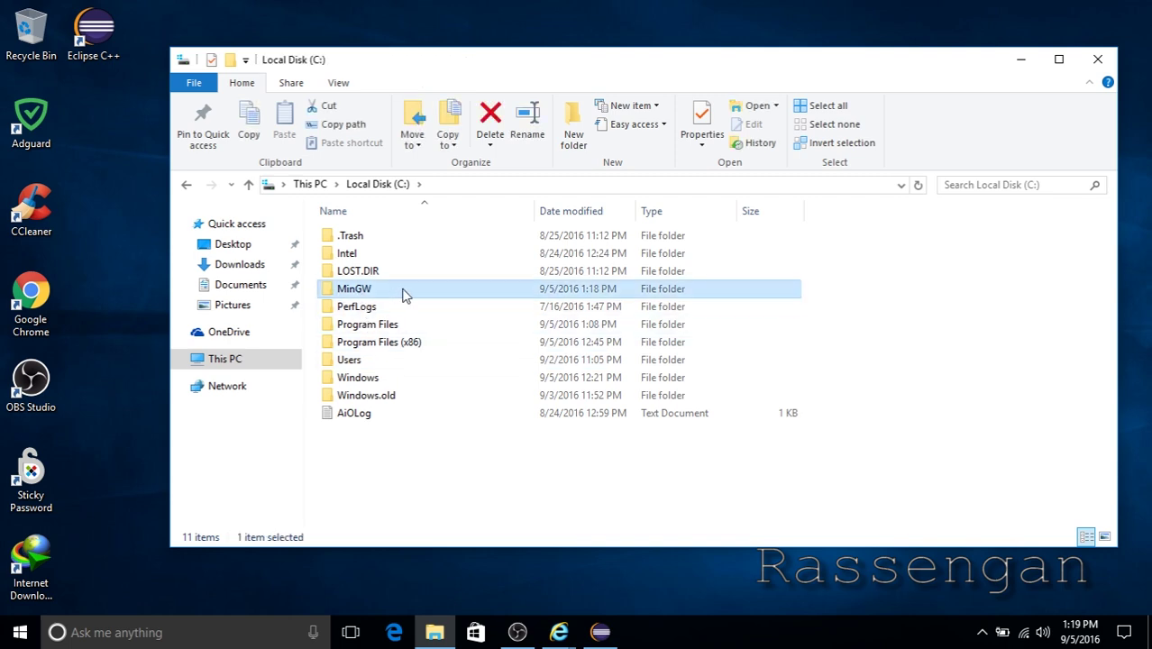
pyautogui.moveTo(403, 295)
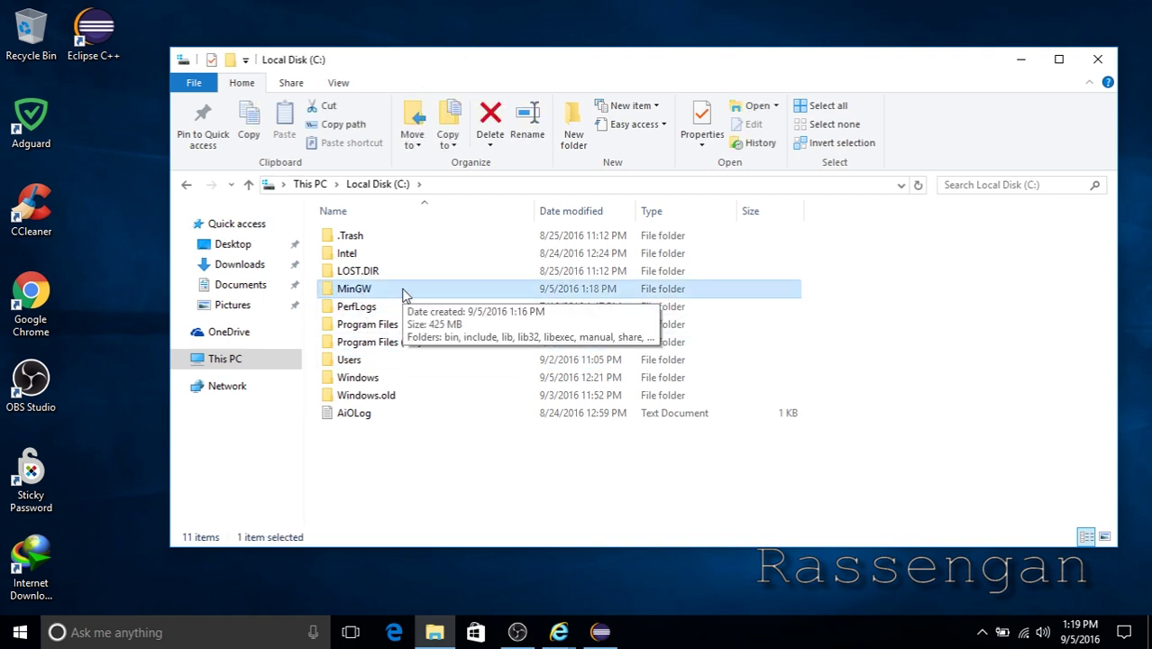
pyautogui.click(1022, 65)
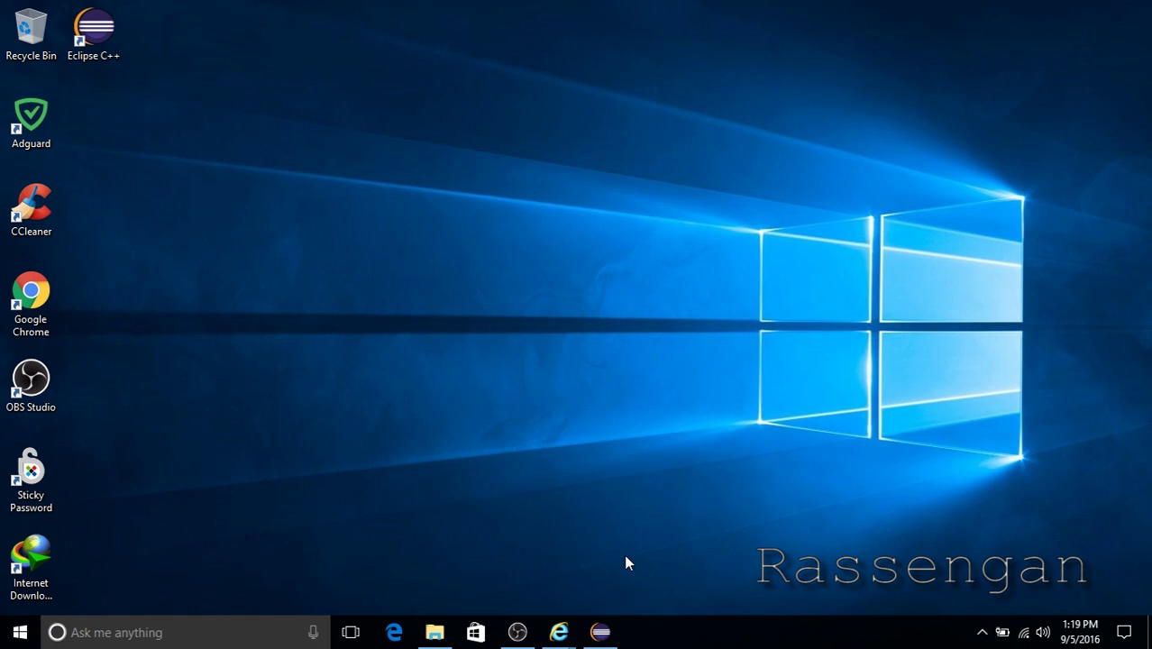
# Switch to Eclipse and create an empty C++ executable project named FirstProgram with the MinGW GCC toolchain, keeping the default configurations.
pyautogui.click(600, 632)
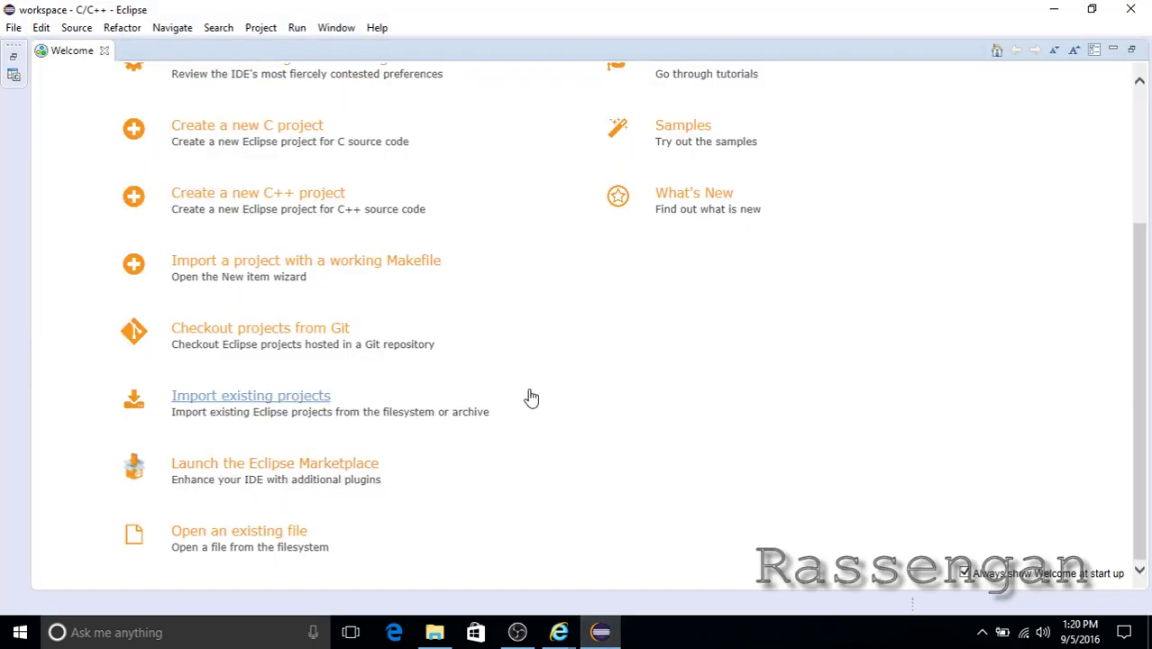
pyautogui.scroll(3, 531, 398)
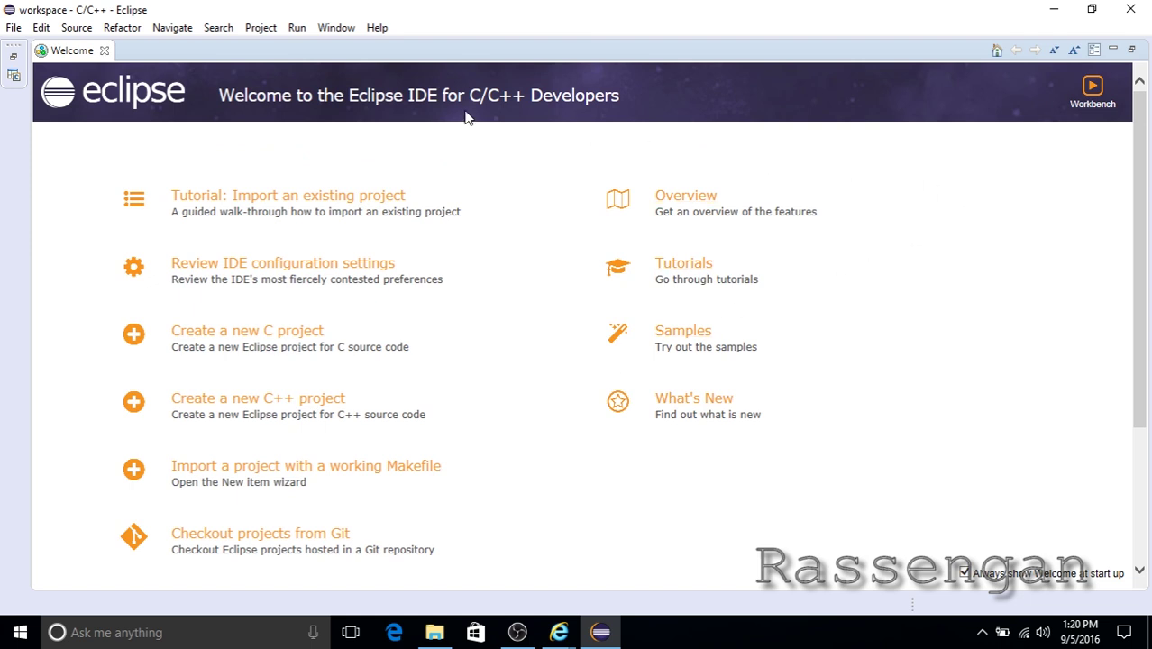
pyautogui.click(269, 398)
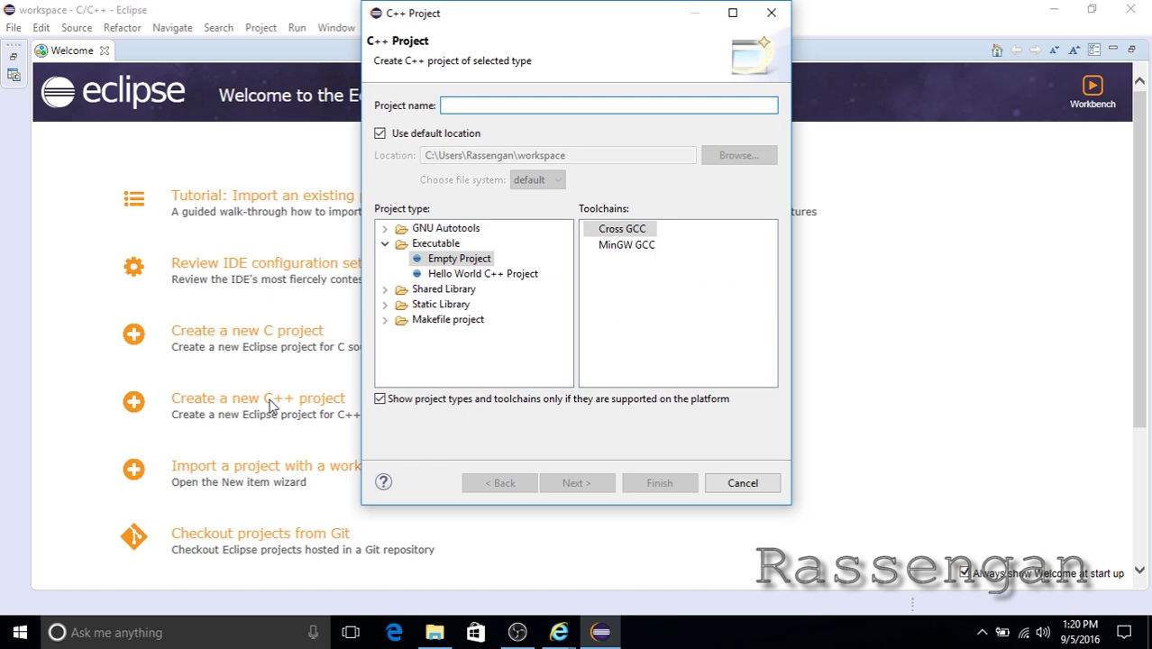
pyautogui.click(461, 260)
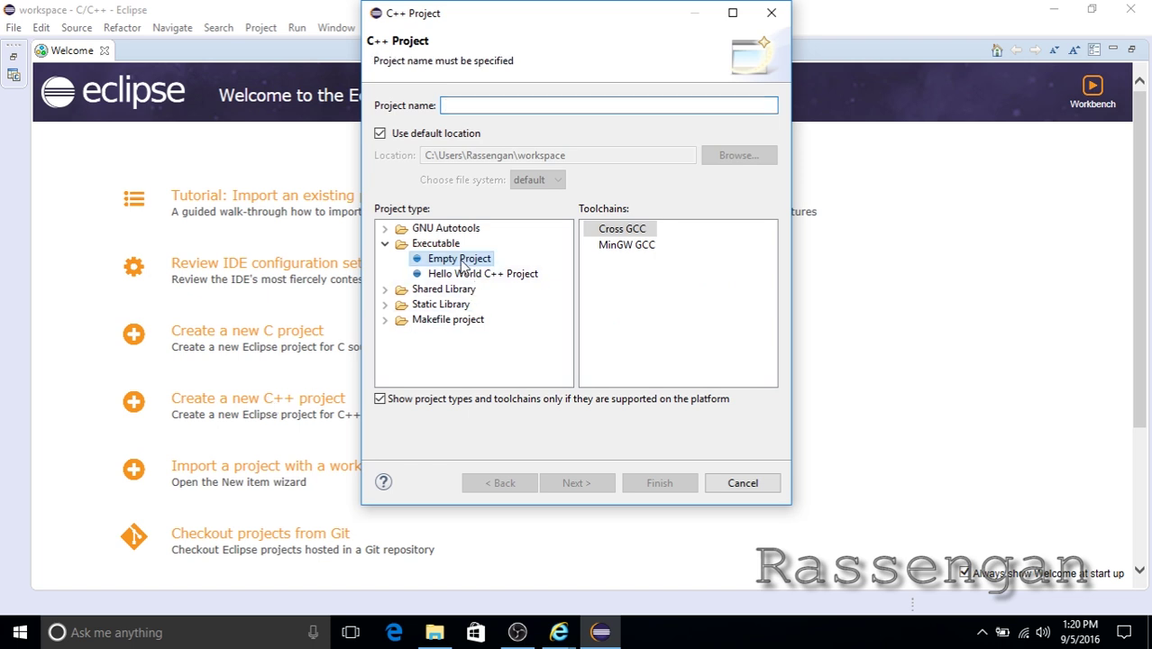
pyautogui.click(455, 108)
pyautogui.click(464, 108)
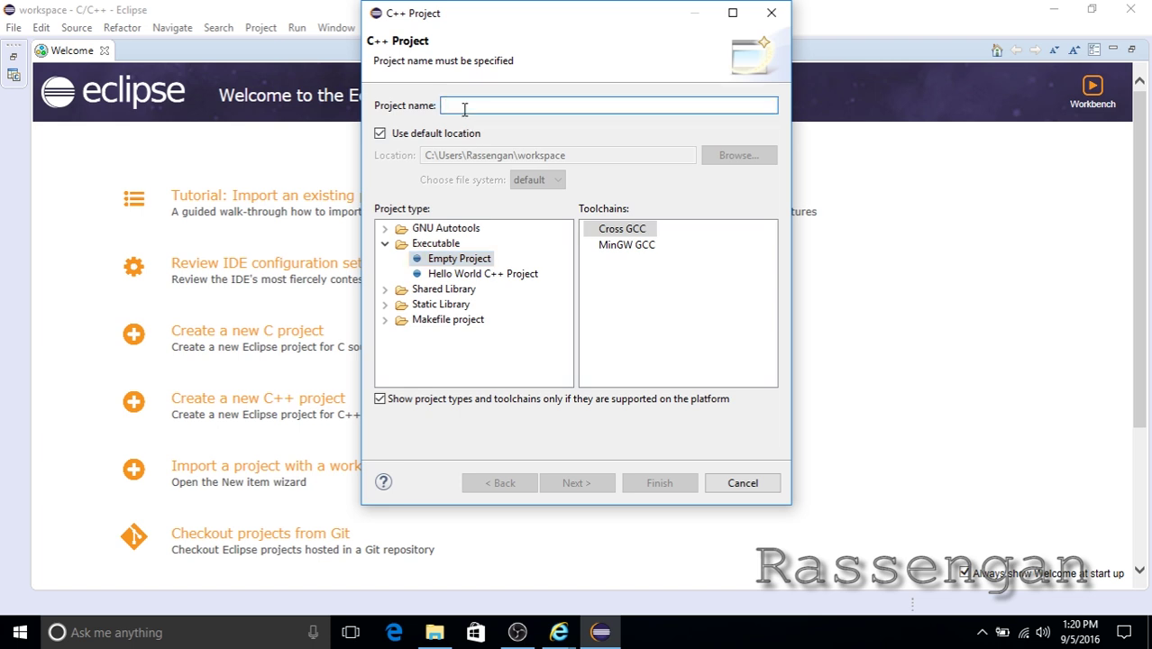
pyautogui.write('First')
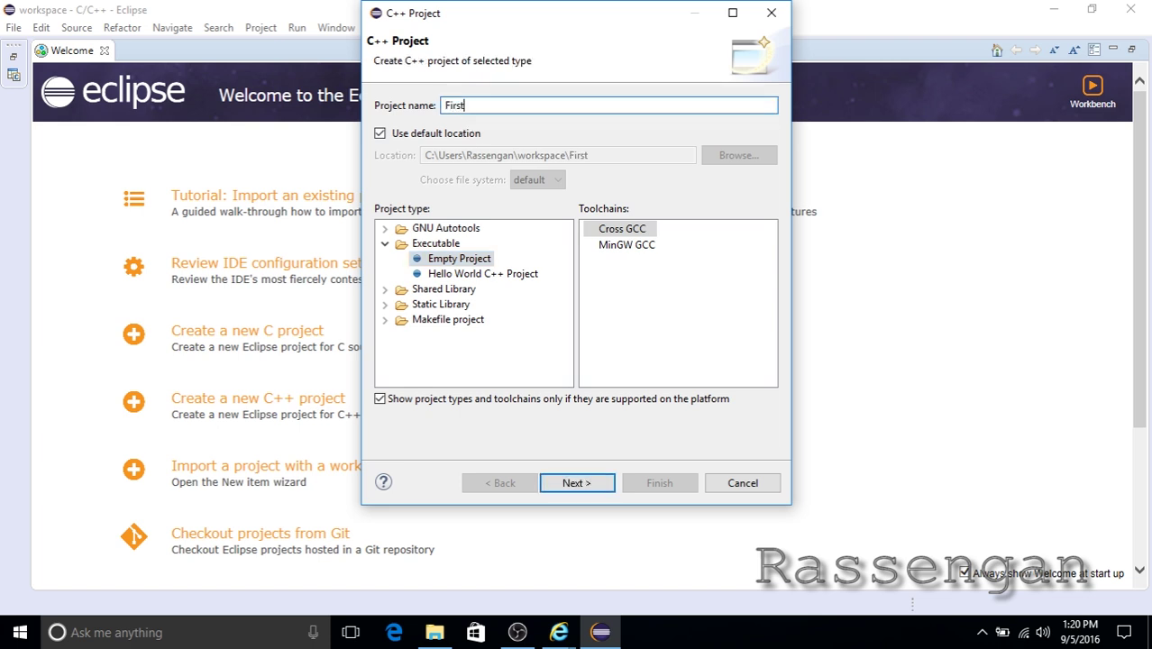
pyautogui.write('Program')
pyautogui.click(624, 245)
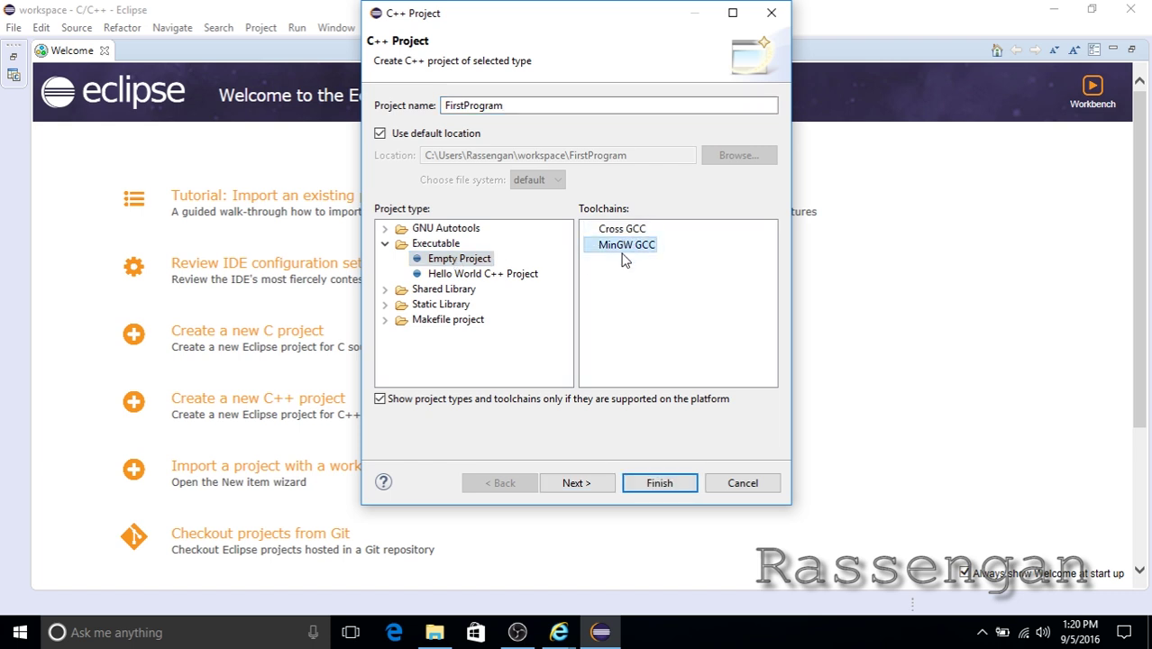
pyautogui.click(590, 483)
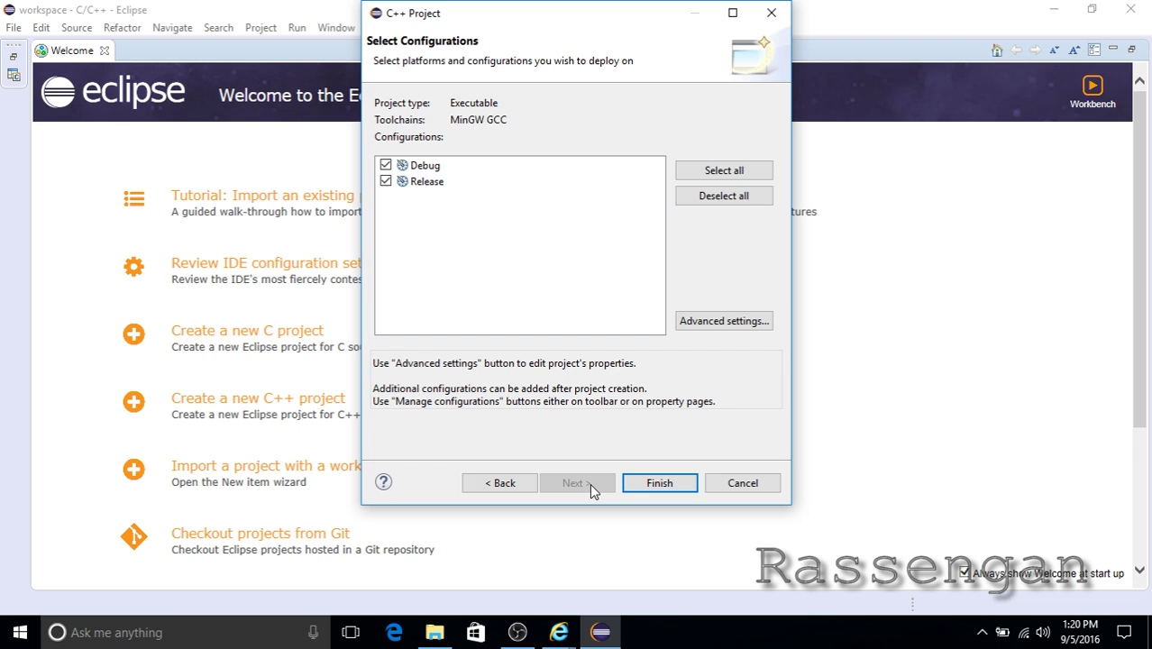
pyautogui.click(651, 483)
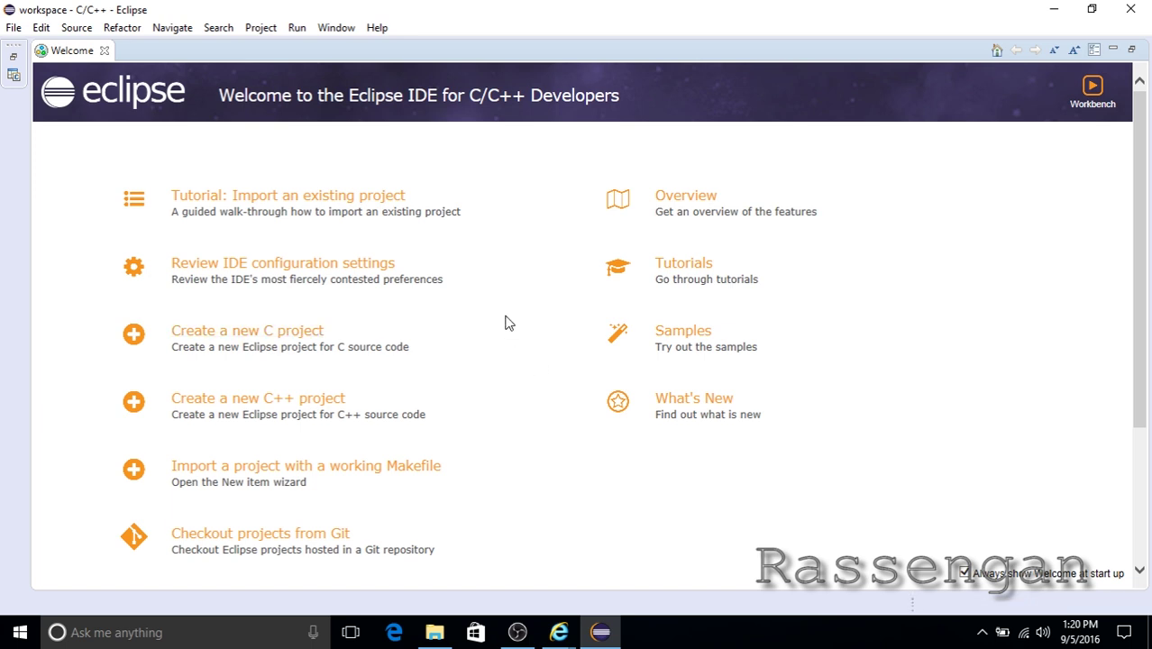
# Close the Welcome page and open the default C/C++ perspective.
pyautogui.scroll(-3, 506, 323)
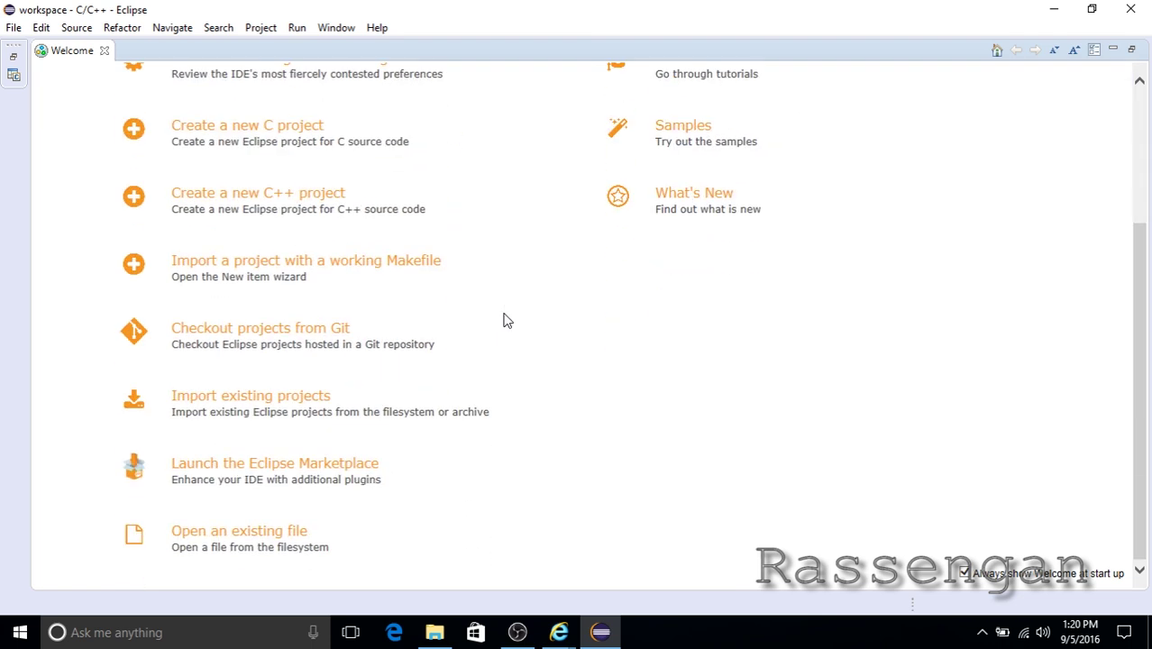
pyautogui.click(104, 50)
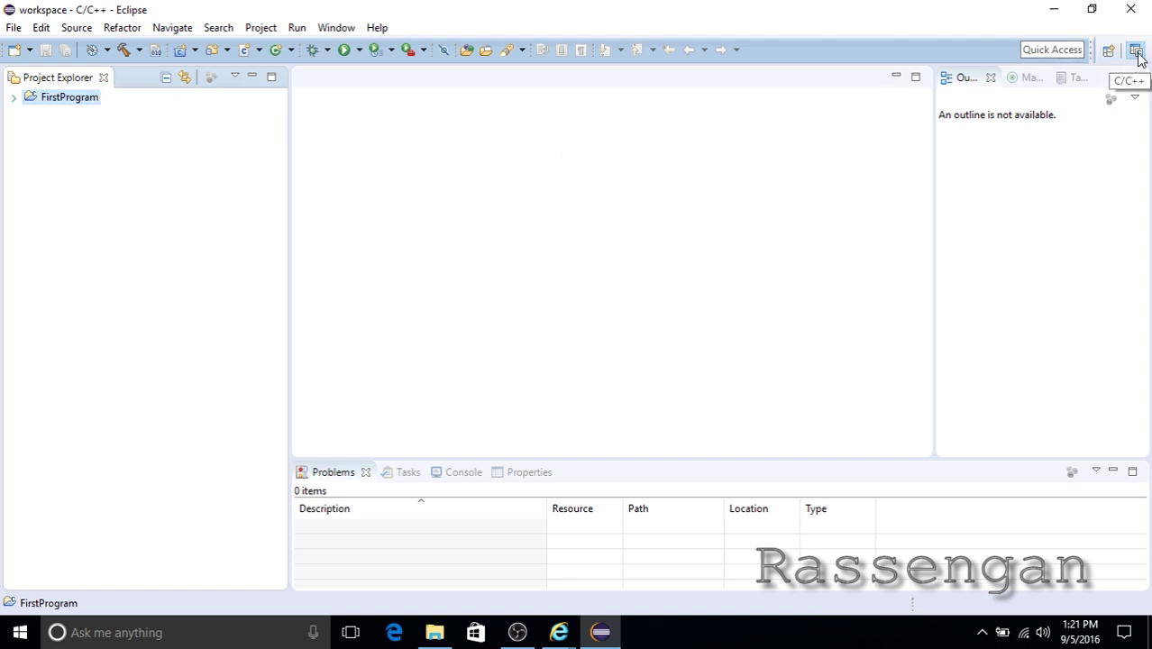
pyautogui.click(1107, 50)
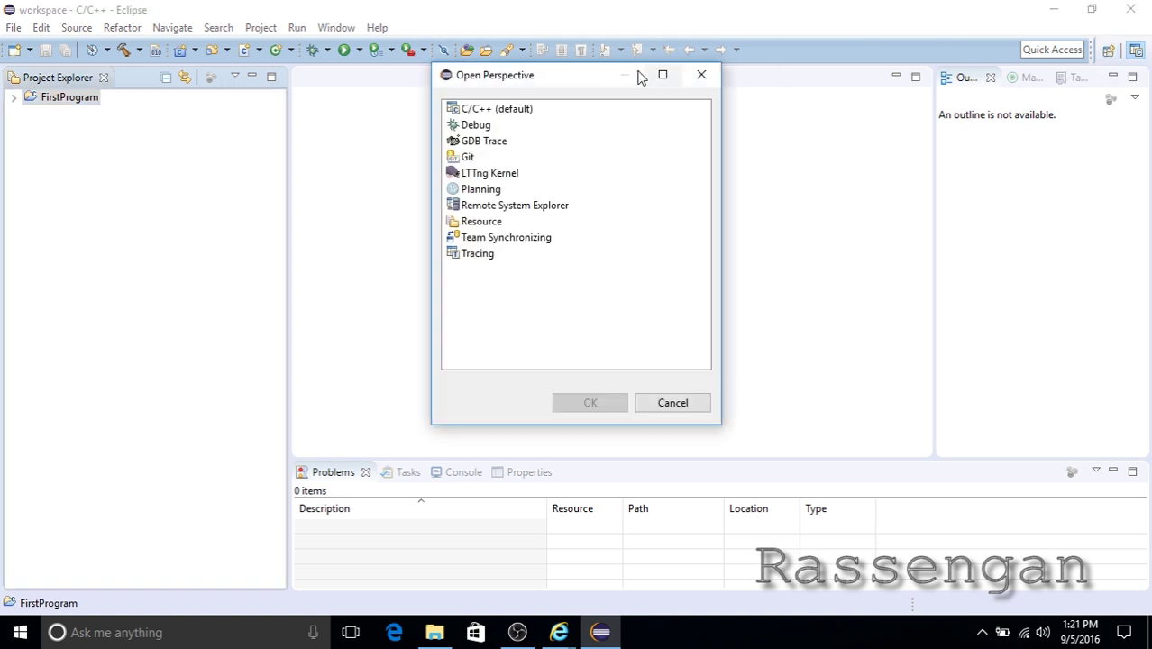
pyautogui.click(504, 111)
pyautogui.click(589, 402)
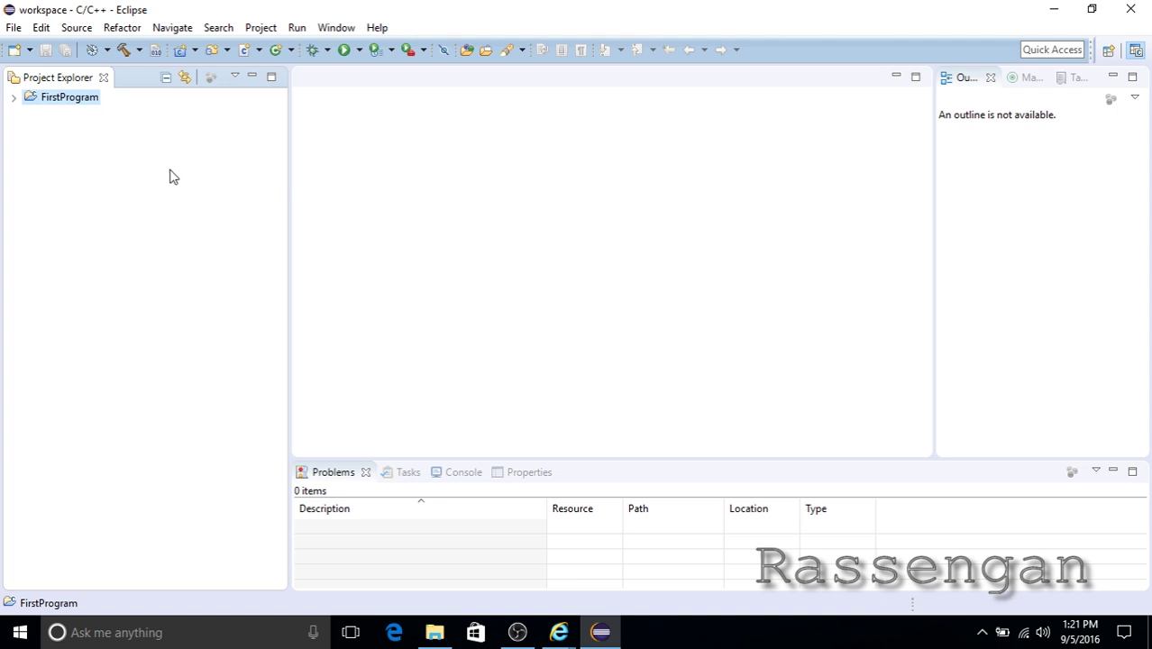
# Select the FirstProgram project and bring up the Console view.
pyautogui.click(60, 95)
pyautogui.click(1000, 196)
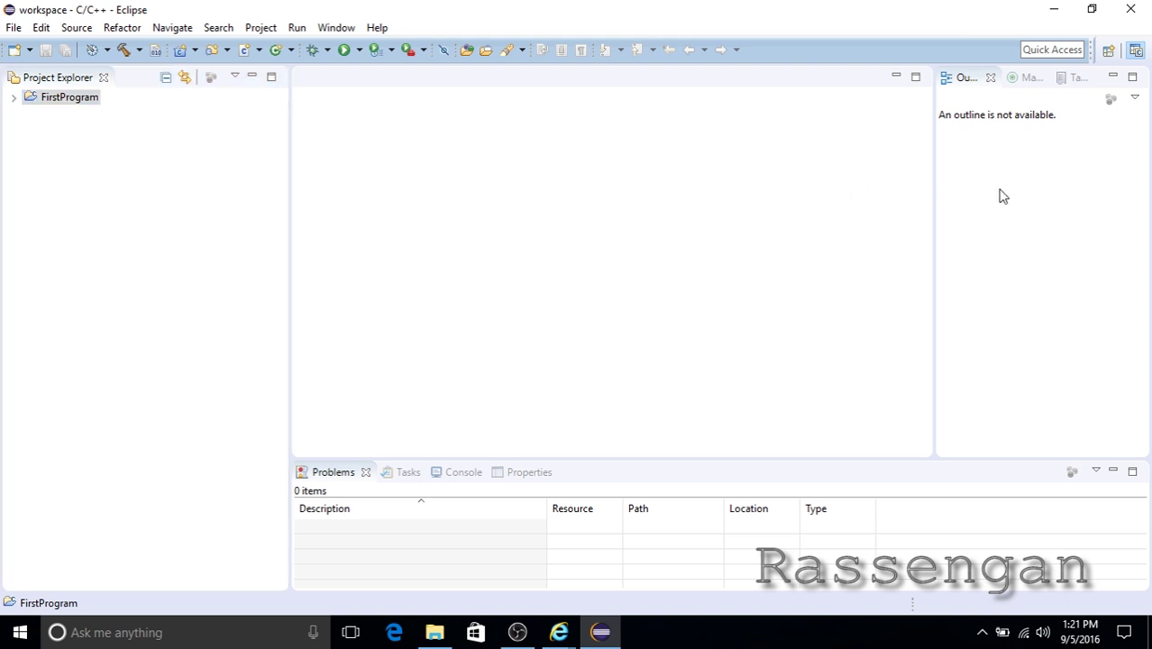
pyautogui.click(457, 473)
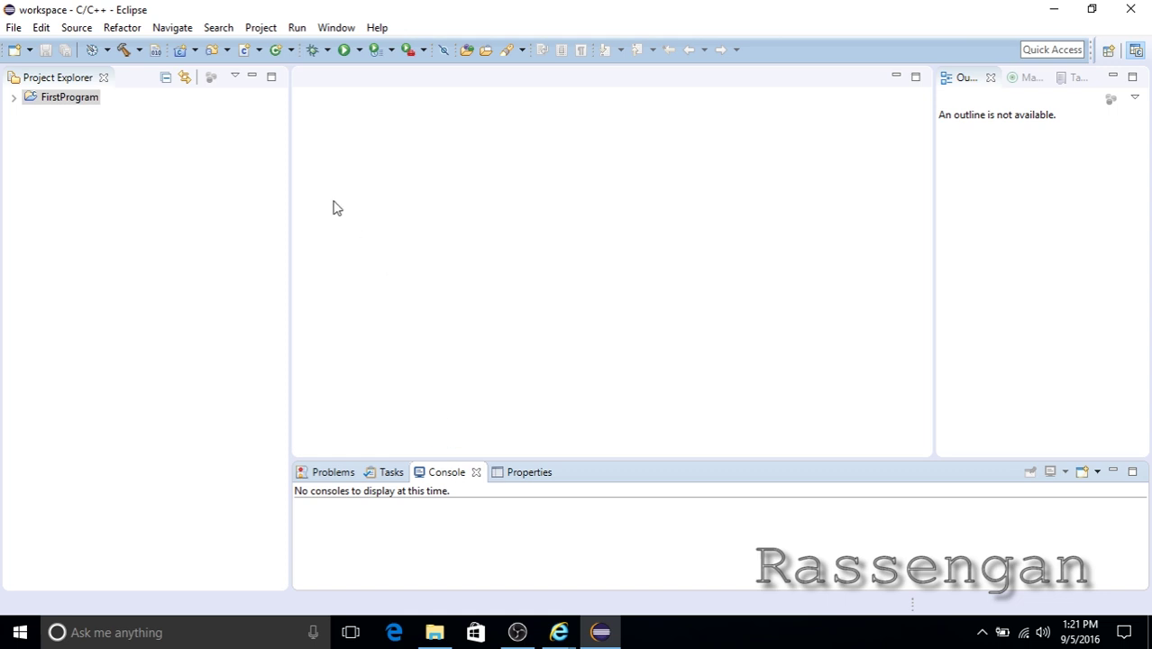
# Open the preferences and go to the Code Templates settings under C/C++ Code Style.
pyautogui.click(334, 28)
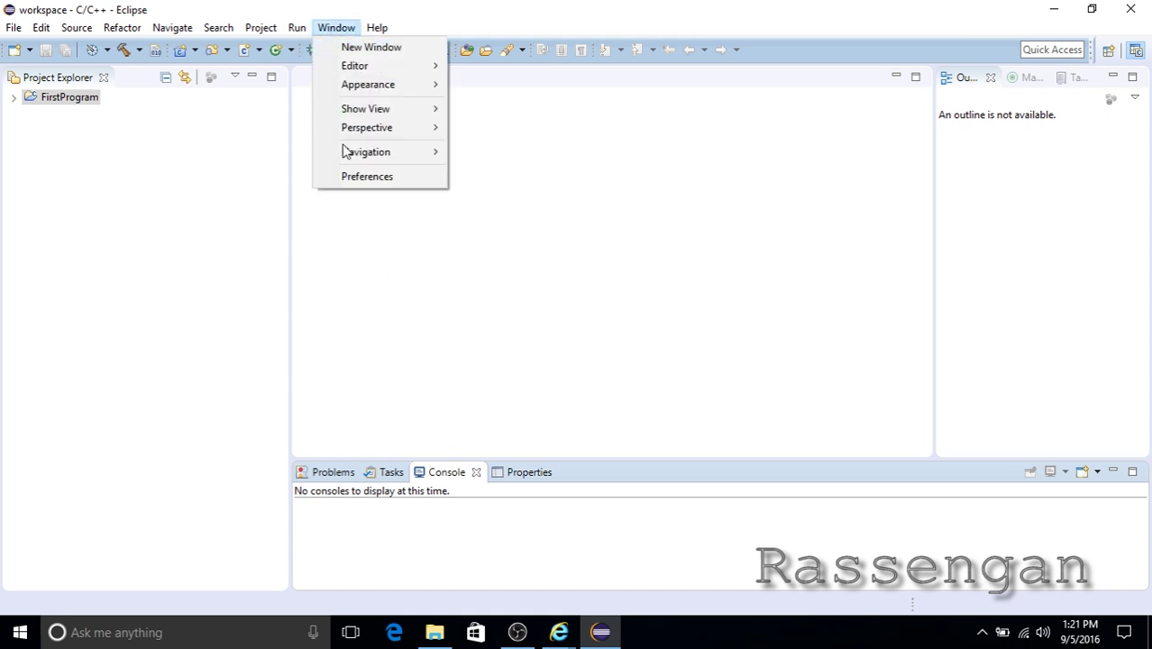
pyautogui.click(352, 177)
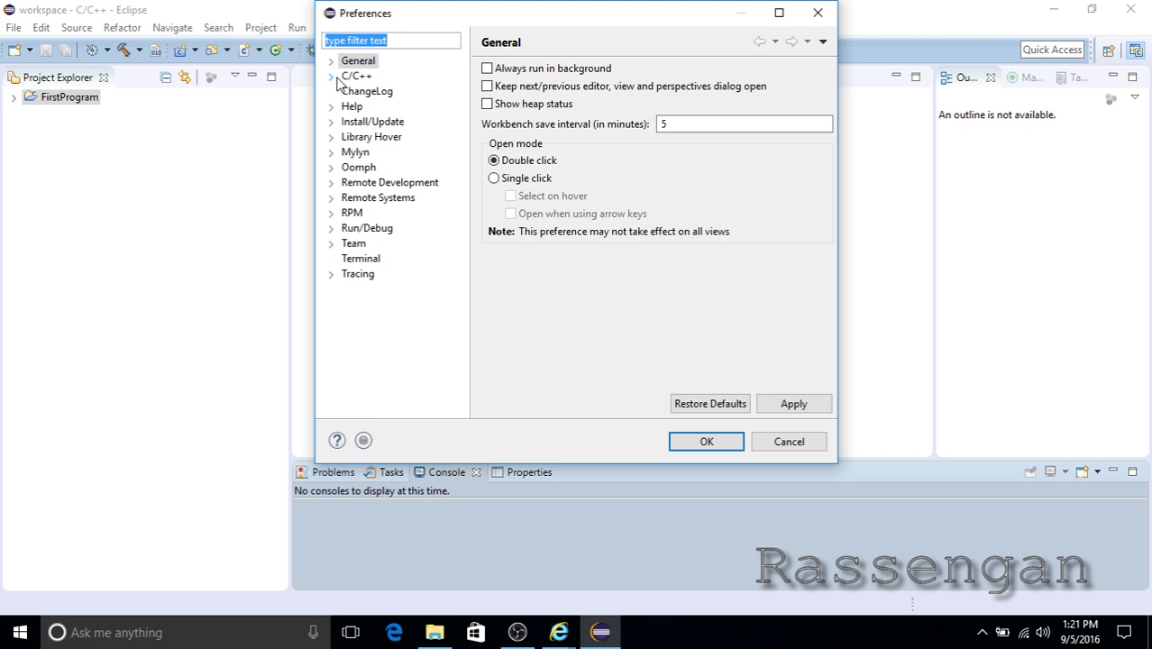
pyautogui.click(351, 76)
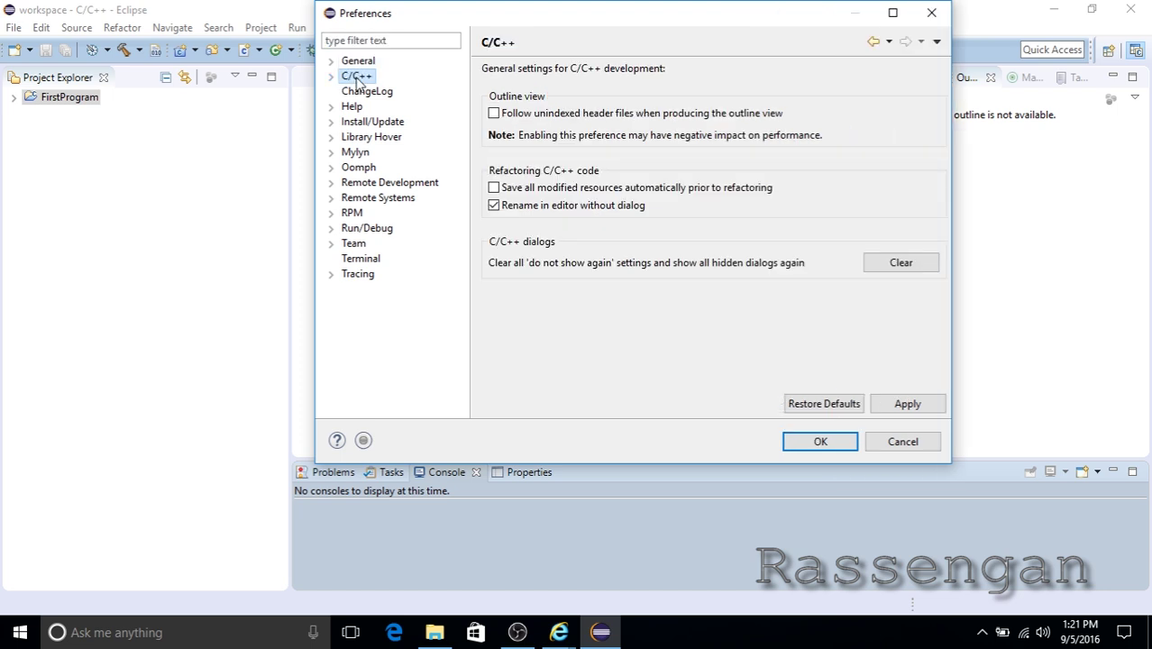
pyautogui.click(331, 77)
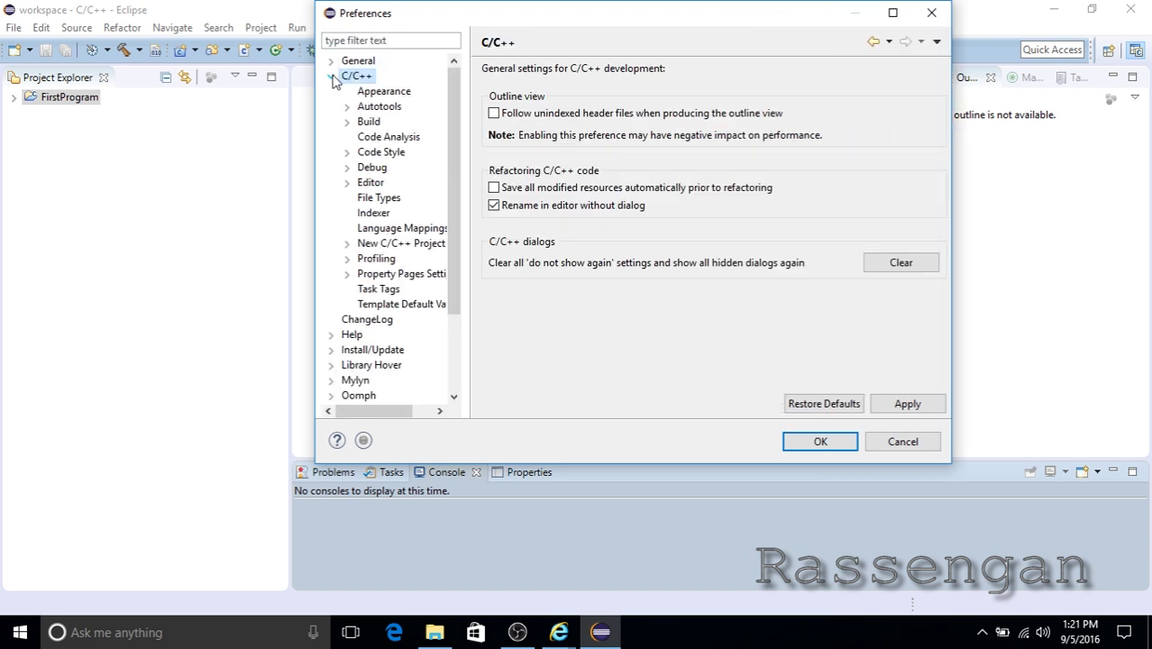
pyautogui.click(365, 154)
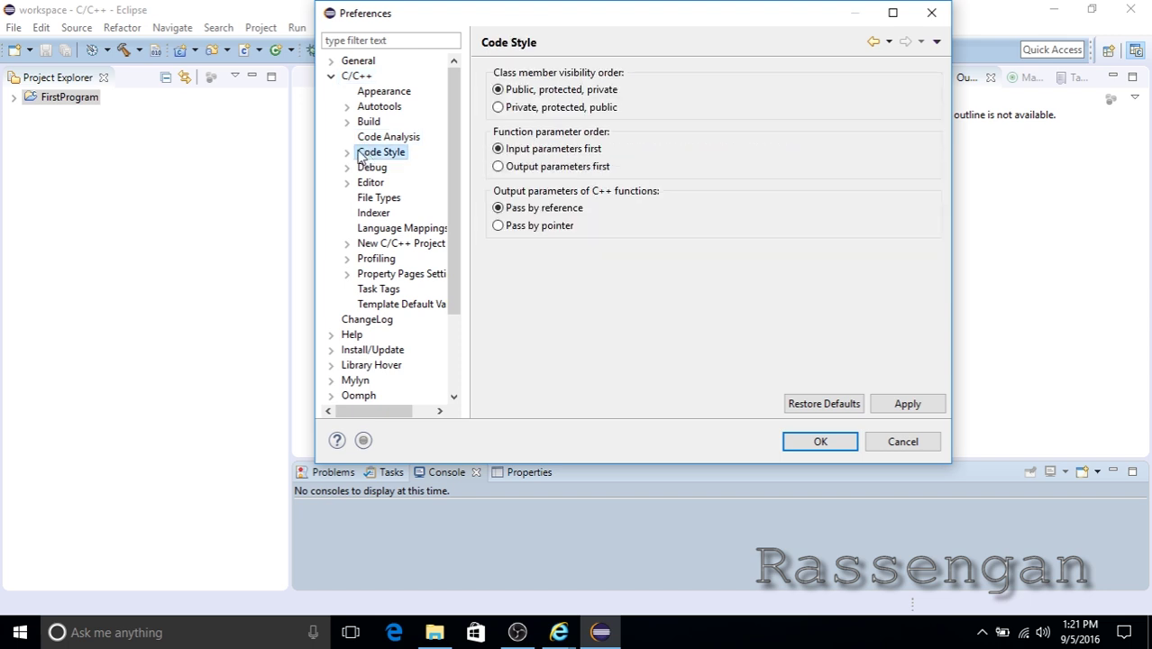
pyautogui.click(348, 153)
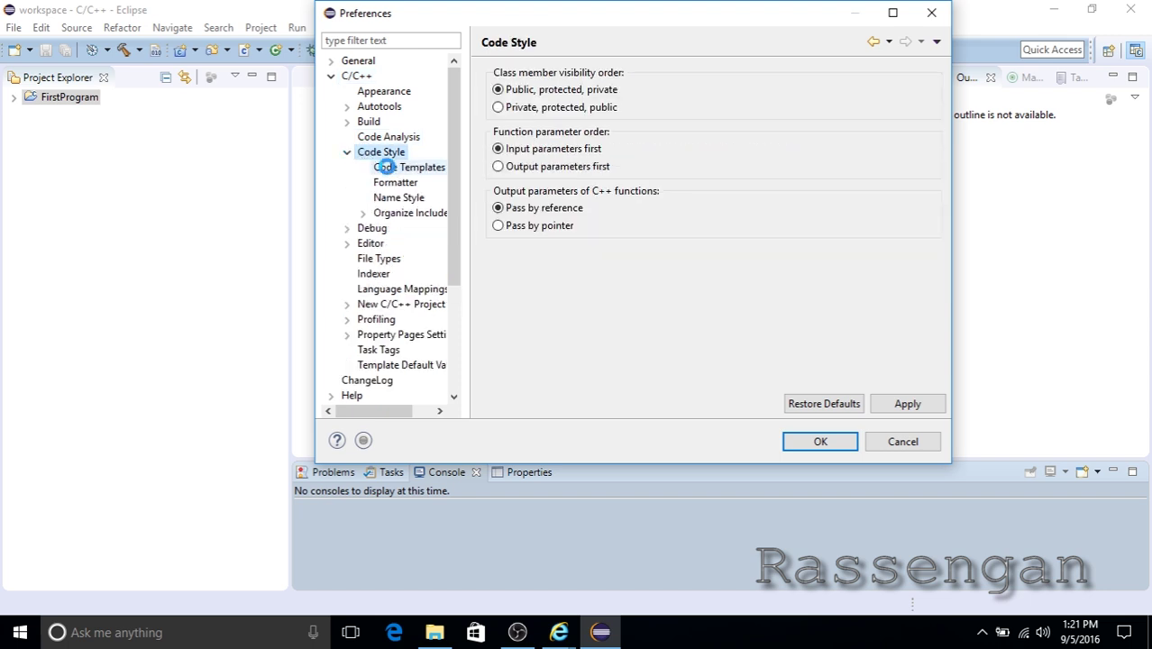
pyautogui.click(385, 166)
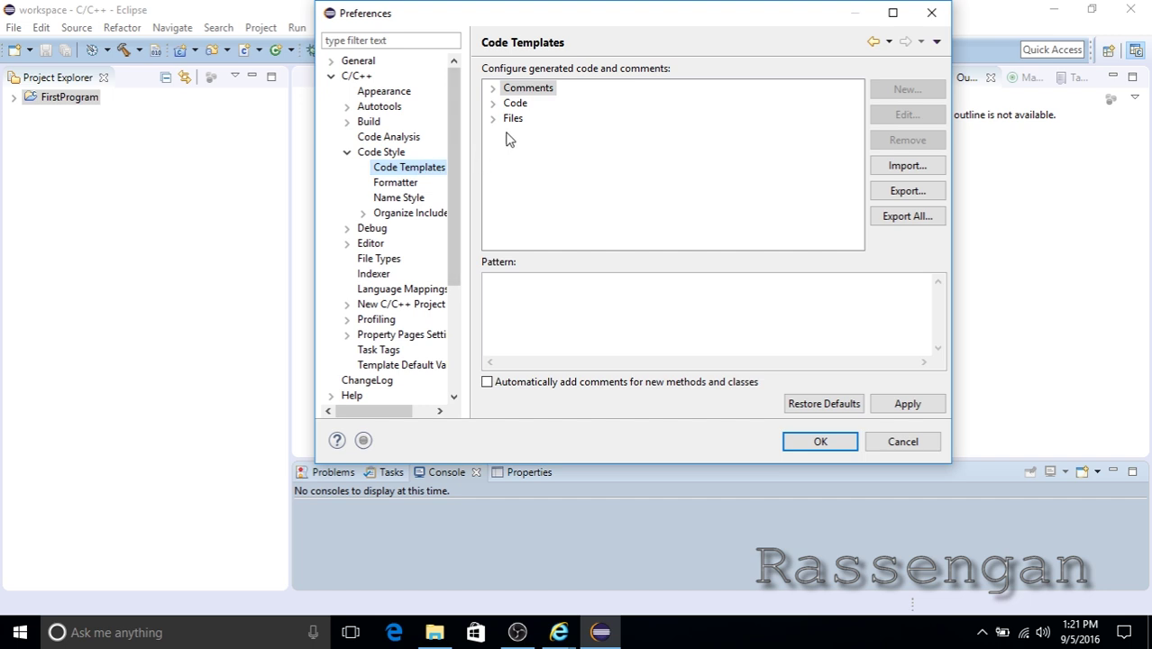
# Start a new C++ Source File template named "C++ with Main" with the description "Main Function".
pyautogui.click(513, 120)
pyautogui.click(491, 120)
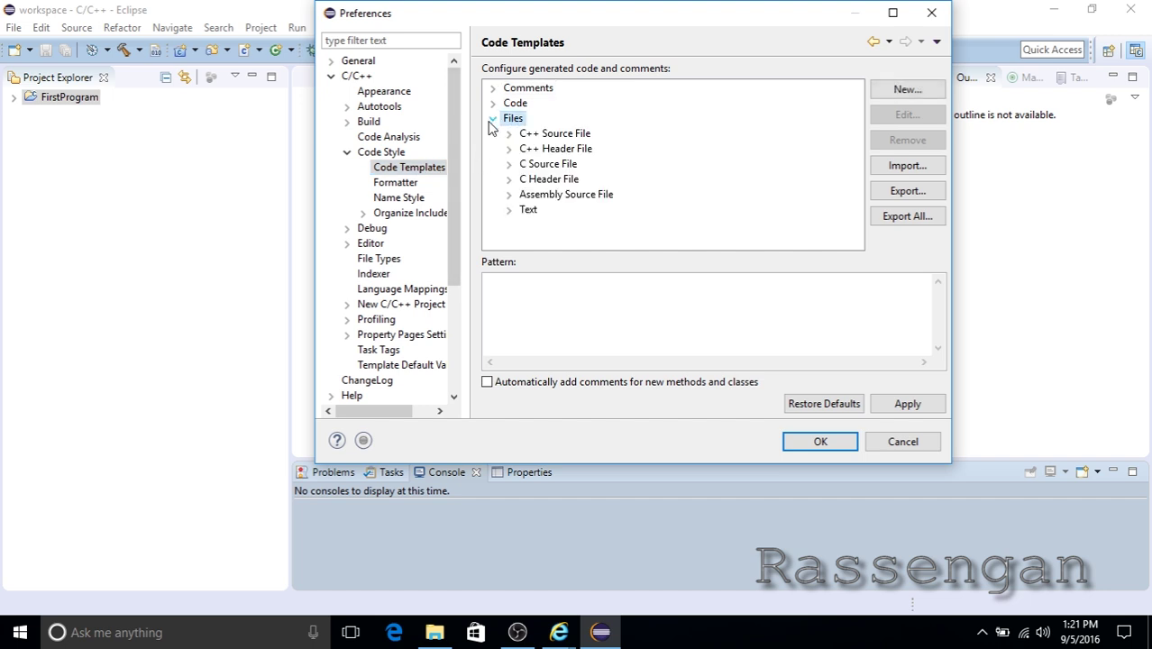
pyautogui.click(540, 135)
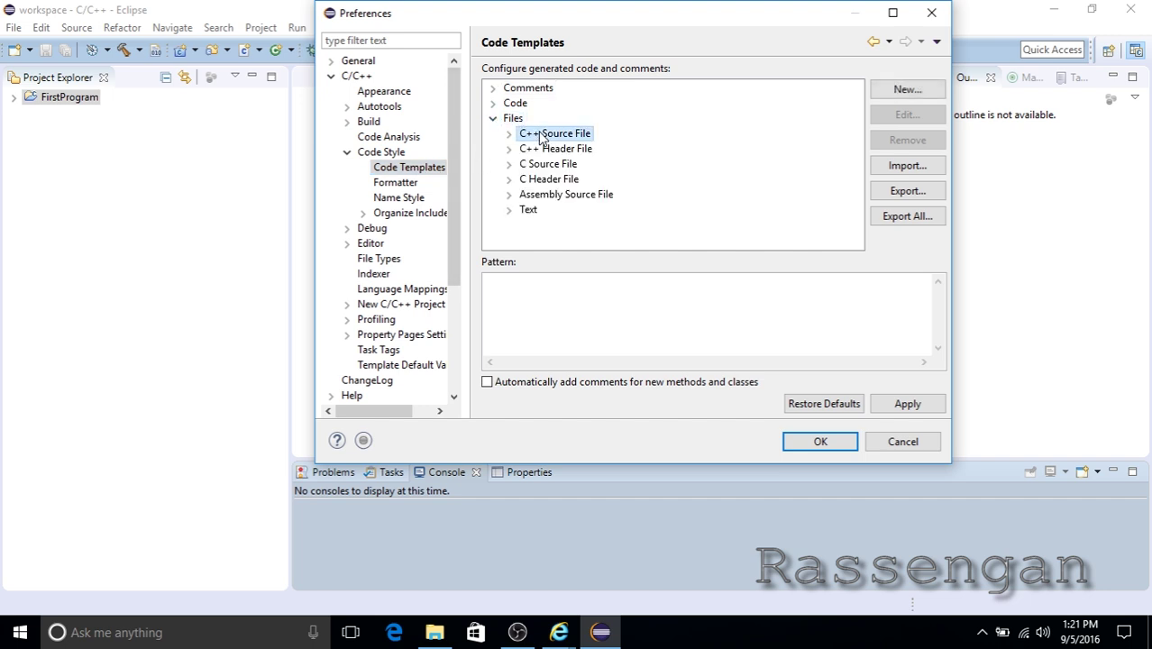
pyautogui.click(909, 94)
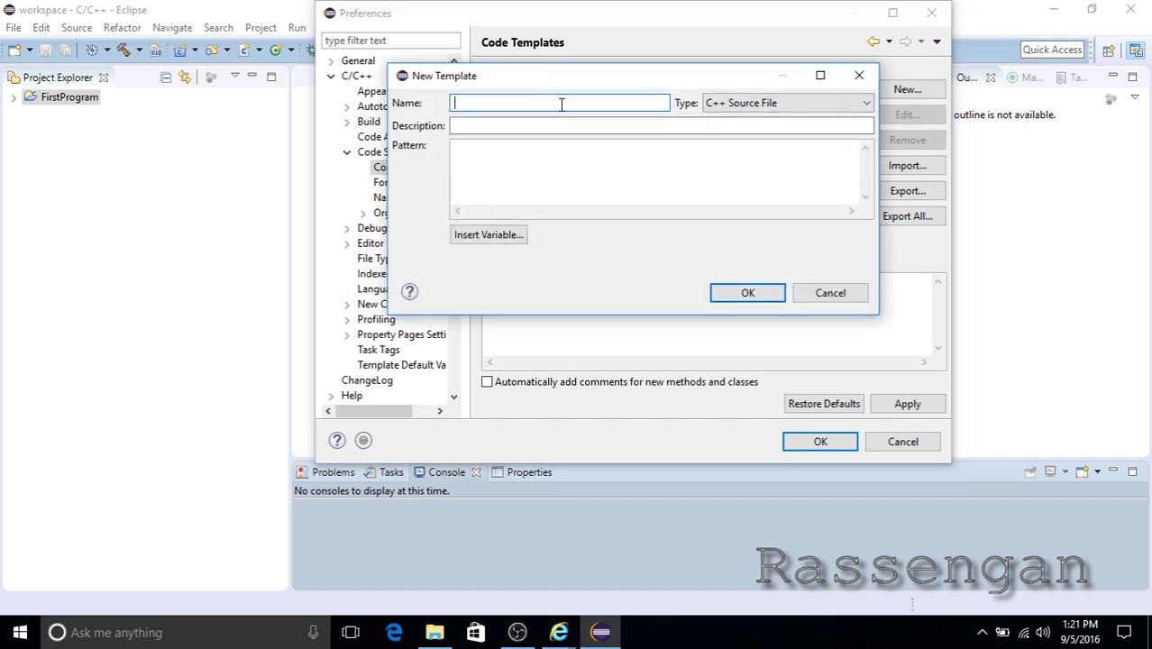
pyautogui.write('C++ with Main')
pyautogui.click(564, 128)
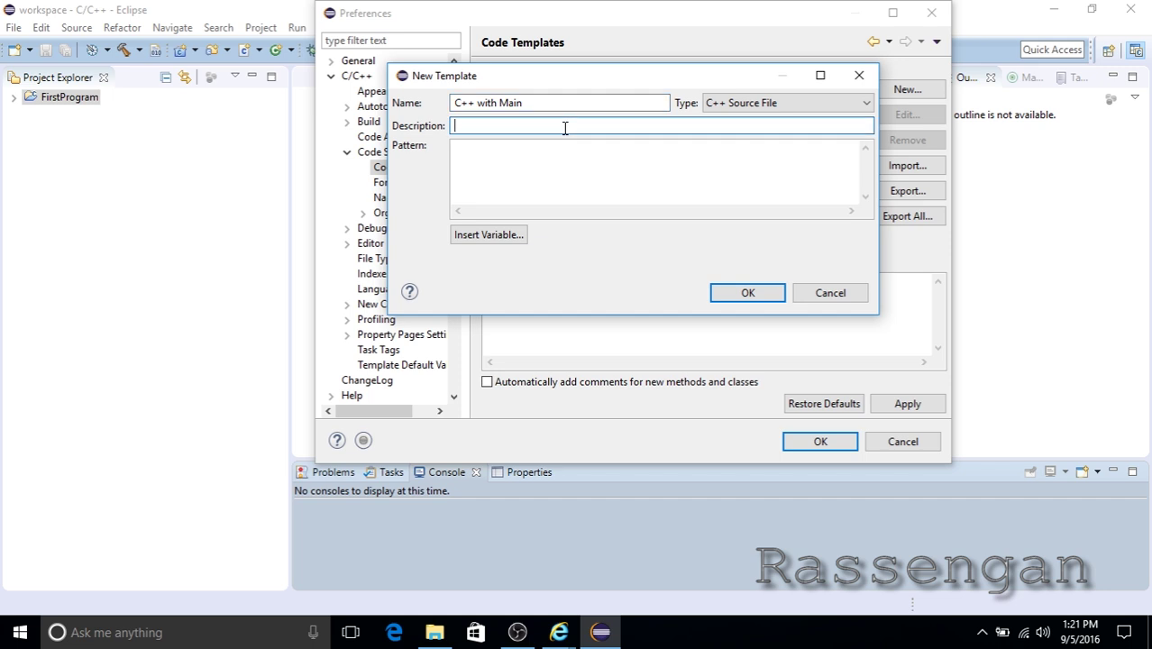
pyautogui.write('Main Function')
pyautogui.click(748, 105)
pyautogui.click(746, 106)
# Enter a block comment in the template pattern containing "Created by:" followed by the user variable.
pyautogui.click(565, 164)
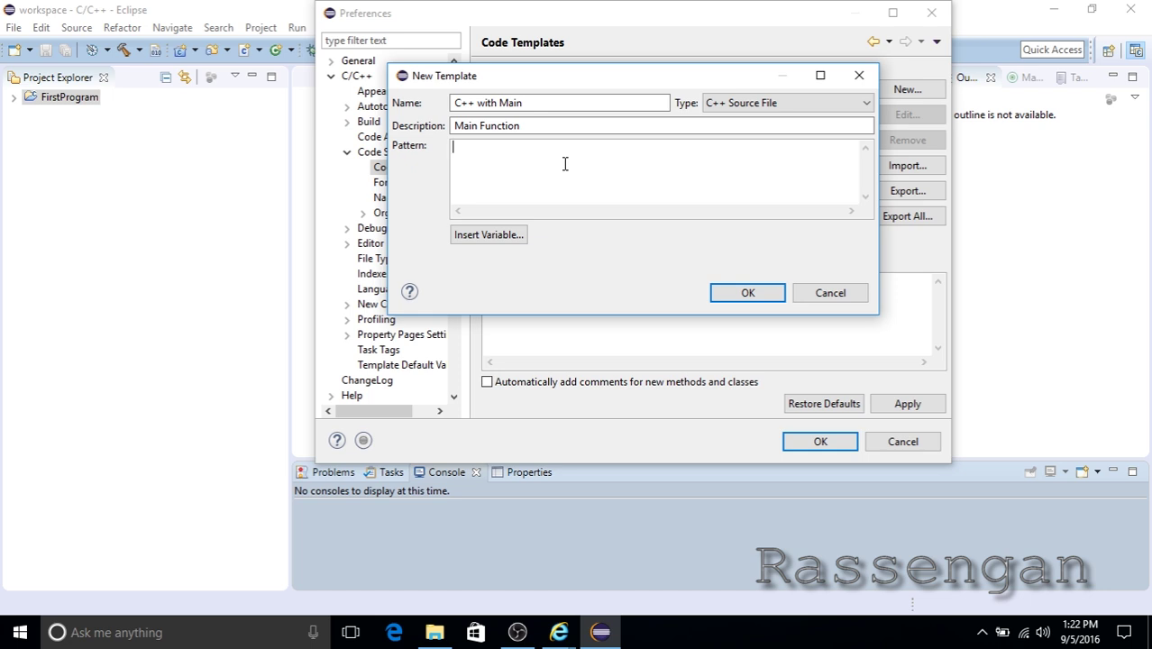
pyautogui.write('/')
pyautogui.write('Created by')
pyautogui.write(':')
pyautogui.click(479, 236)
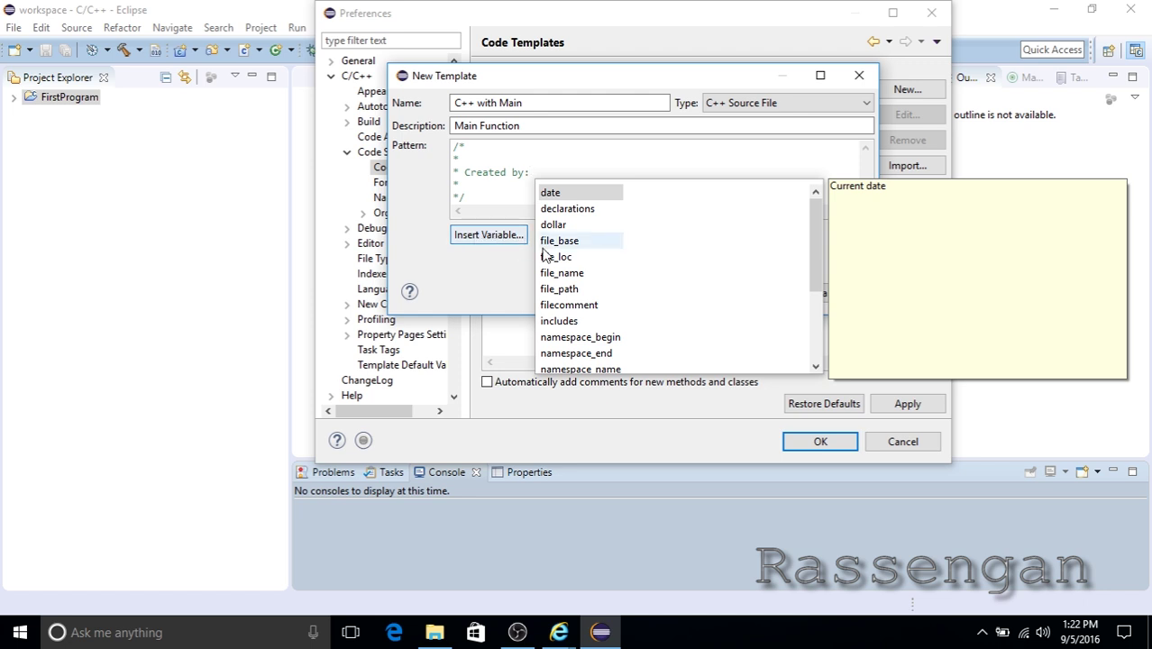
pyautogui.scroll(-2, 586, 278)
pyautogui.scroll(-1, 586, 287)
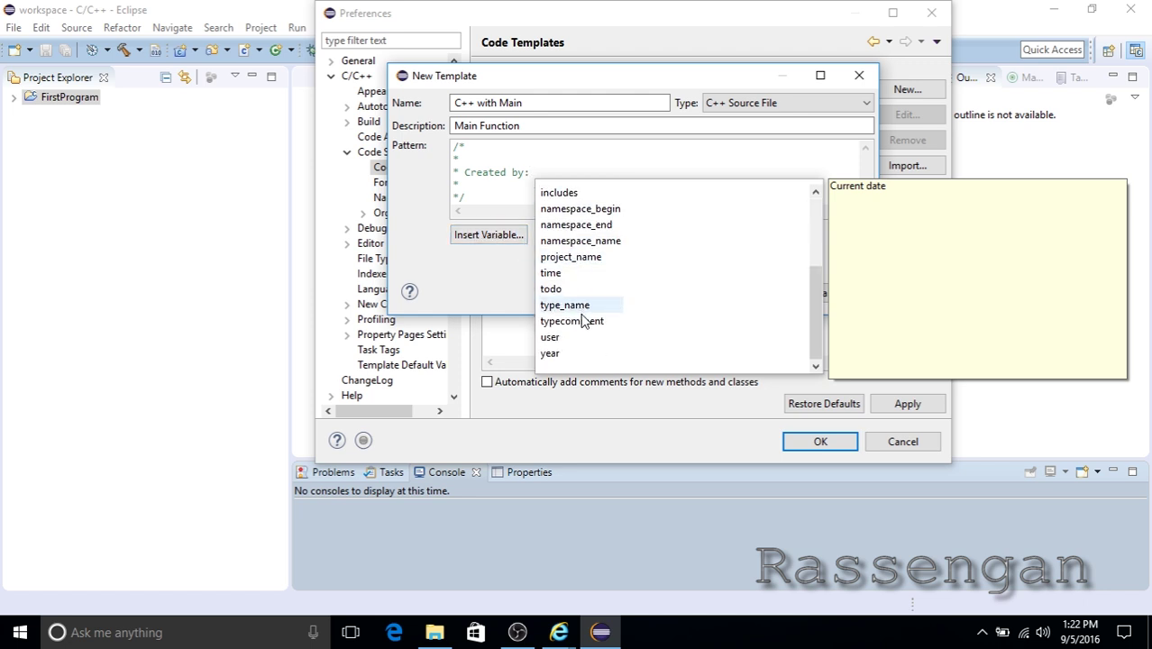
pyautogui.click(577, 337)
pyautogui.doubleClick(578, 337)
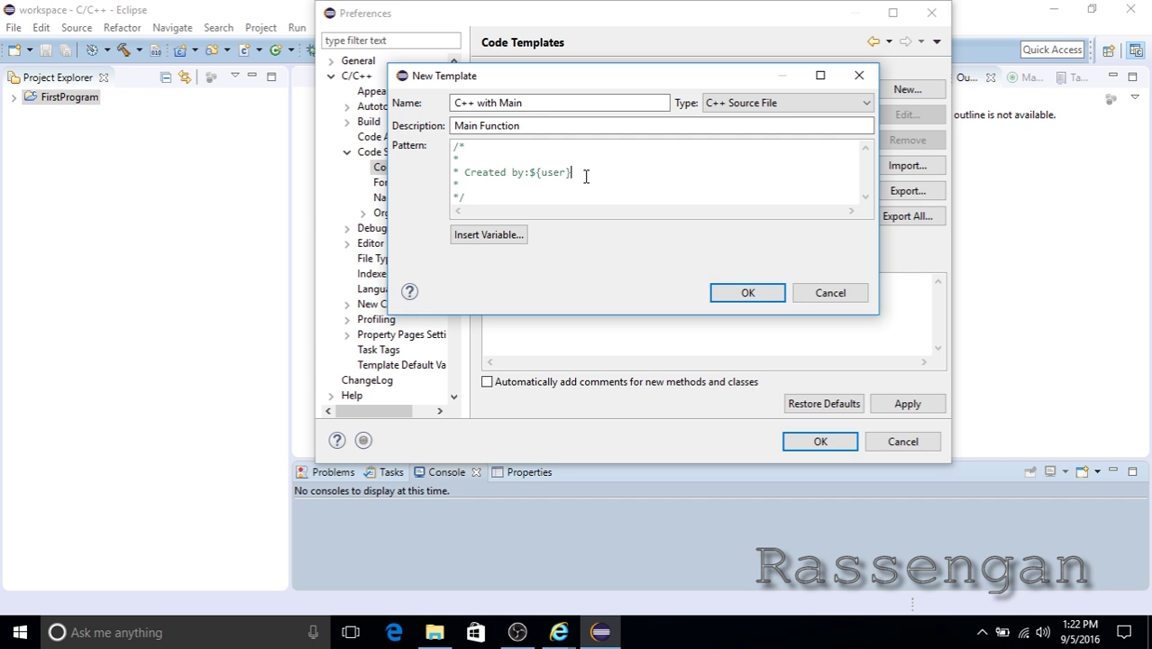
# Insert the date variable on the comment line below "Created by:" in the template pattern.
pyautogui.click(514, 184)
pyautogui.click(507, 238)
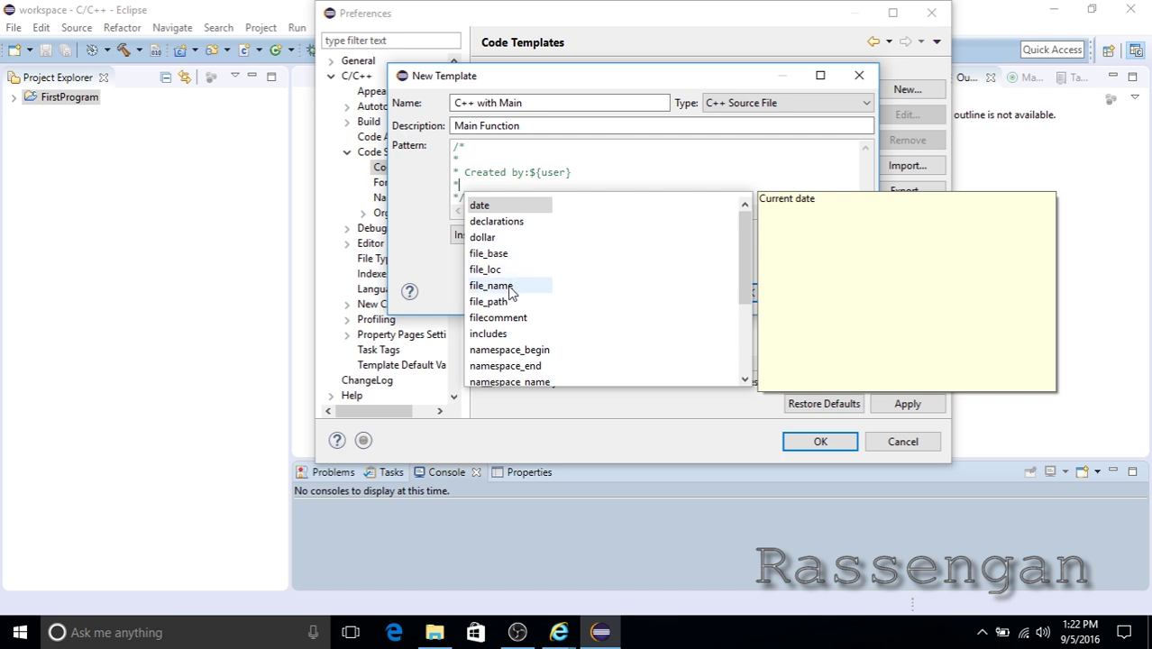
pyautogui.doubleClick(501, 208)
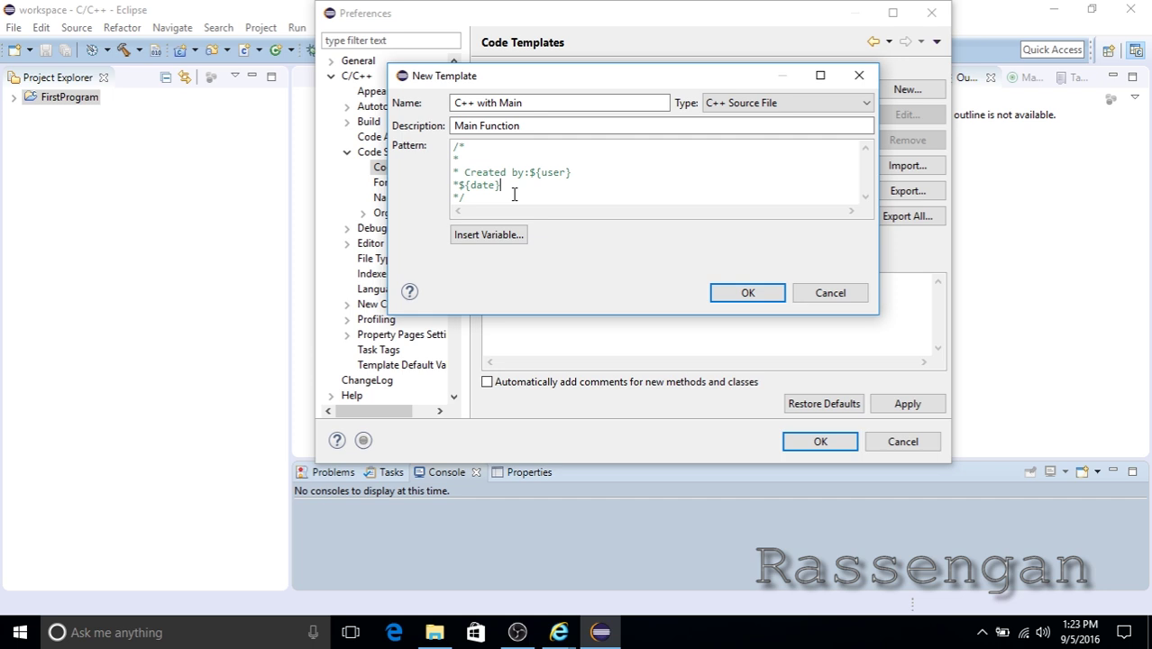
# Insert the time variable on a new comment line below the date in the template pattern and close the block comment.
pyautogui.press('Return')
pyautogui.write('*')
pyautogui.click(494, 239)
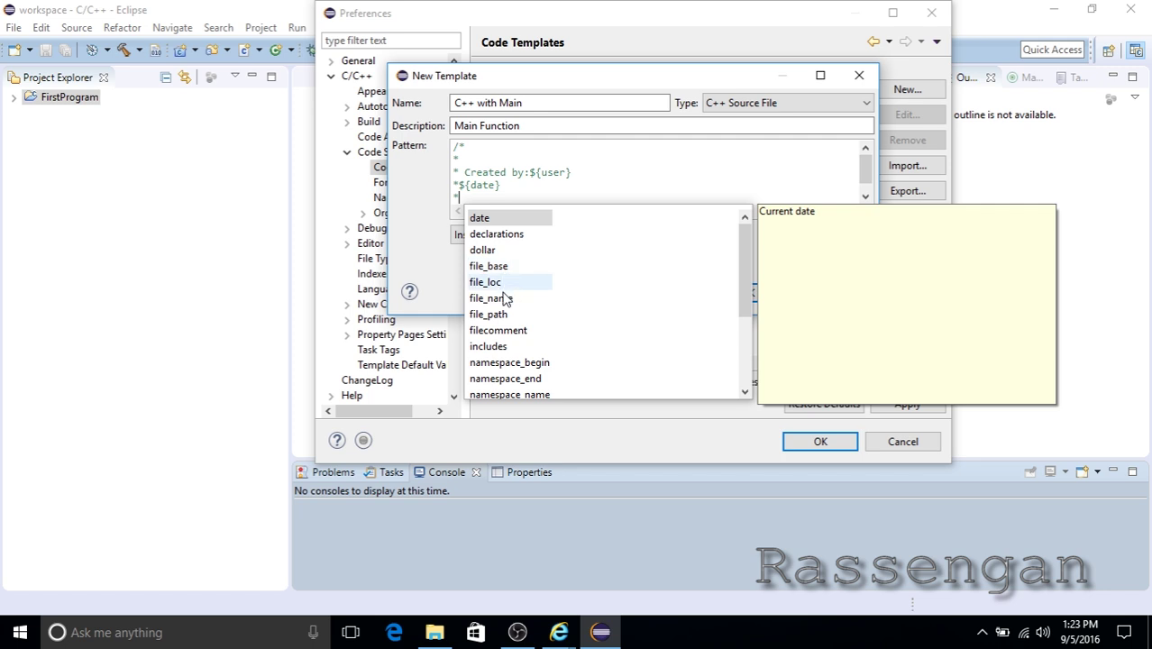
pyautogui.scroll(-3, 505, 307)
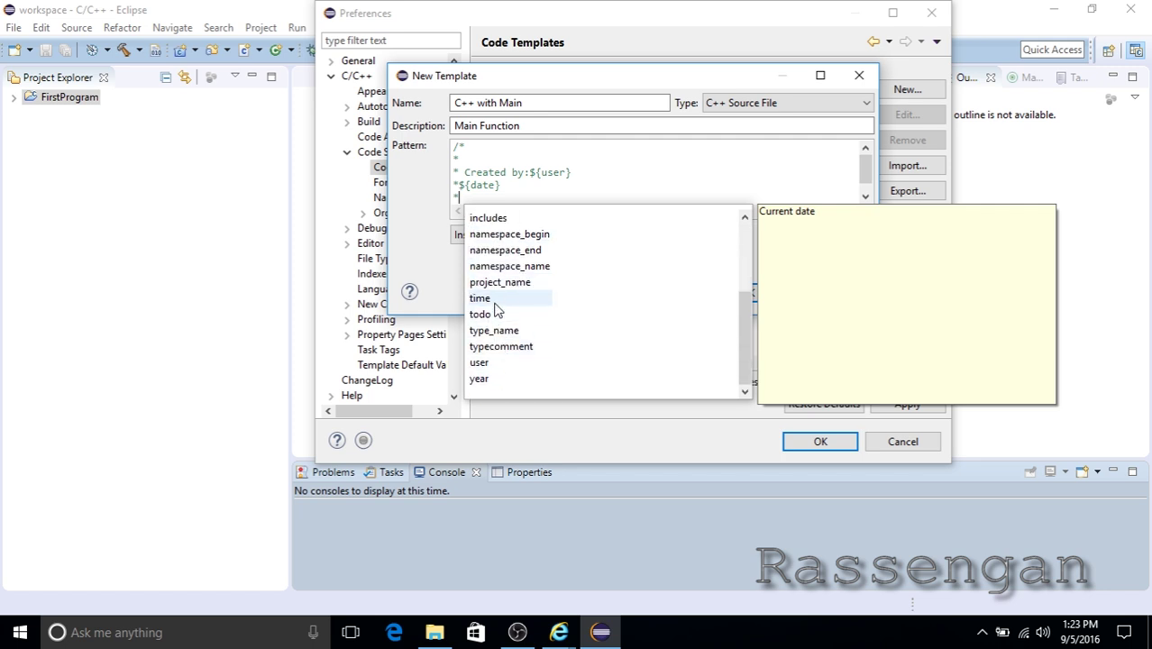
pyautogui.click(495, 303)
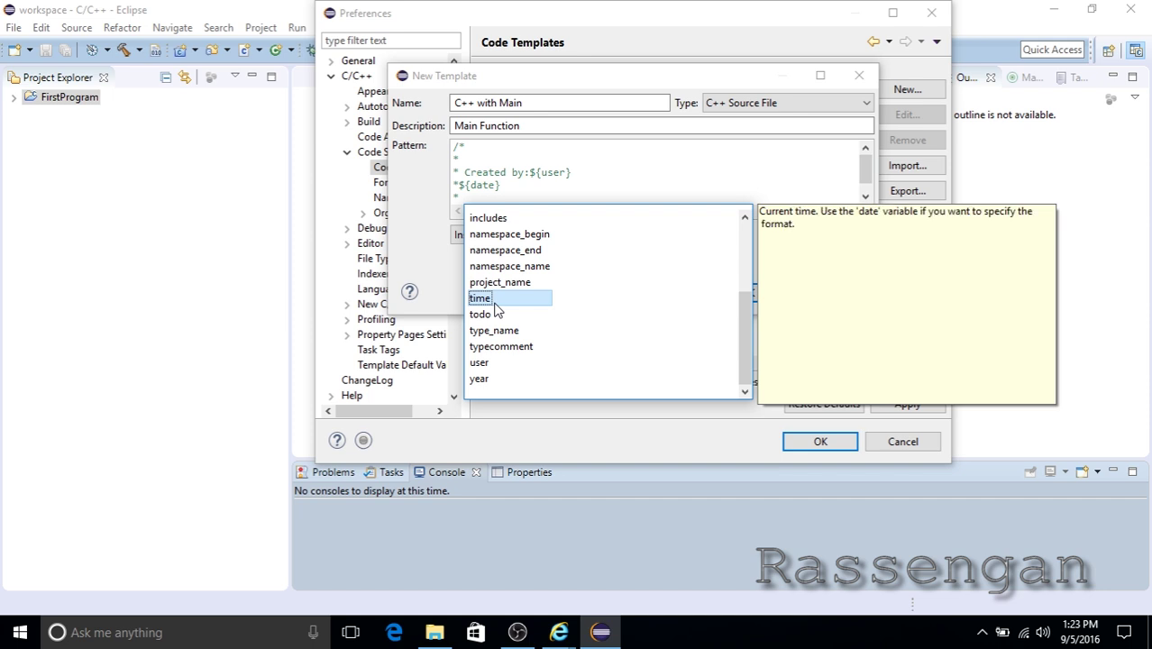
pyautogui.doubleClick(494, 304)
pyautogui.press('Return')
pyautogui.write('*/')
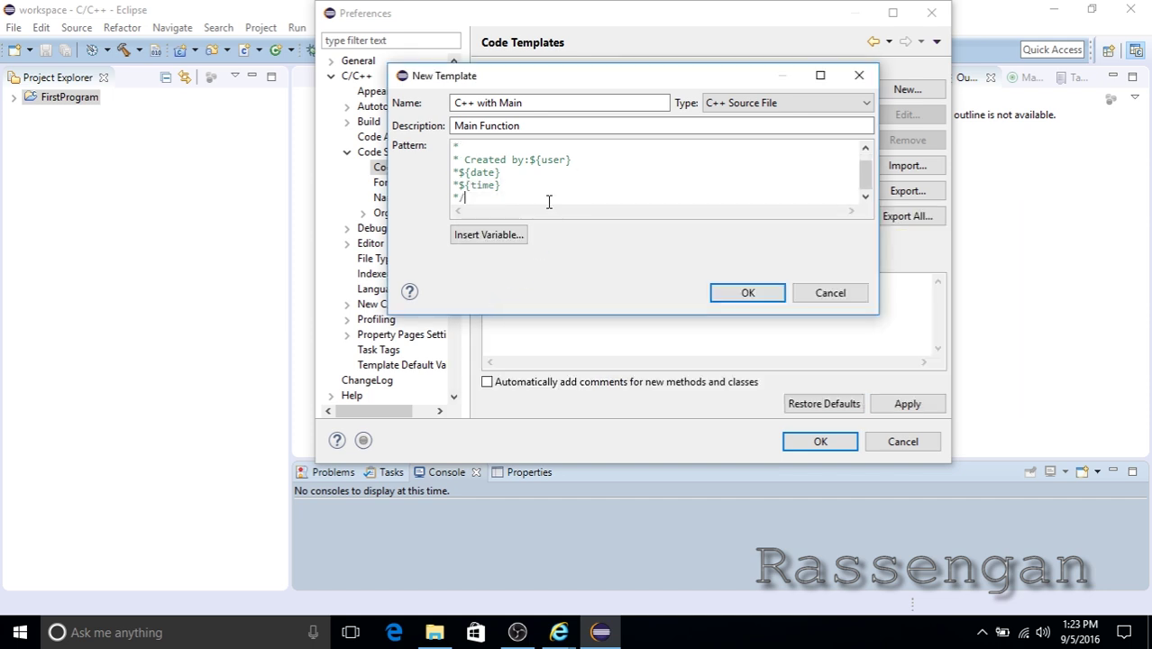
# Add "#include <iostream>" and "using namespace std;" below the block comment, separated by a blank line.
pyautogui.press('Return')
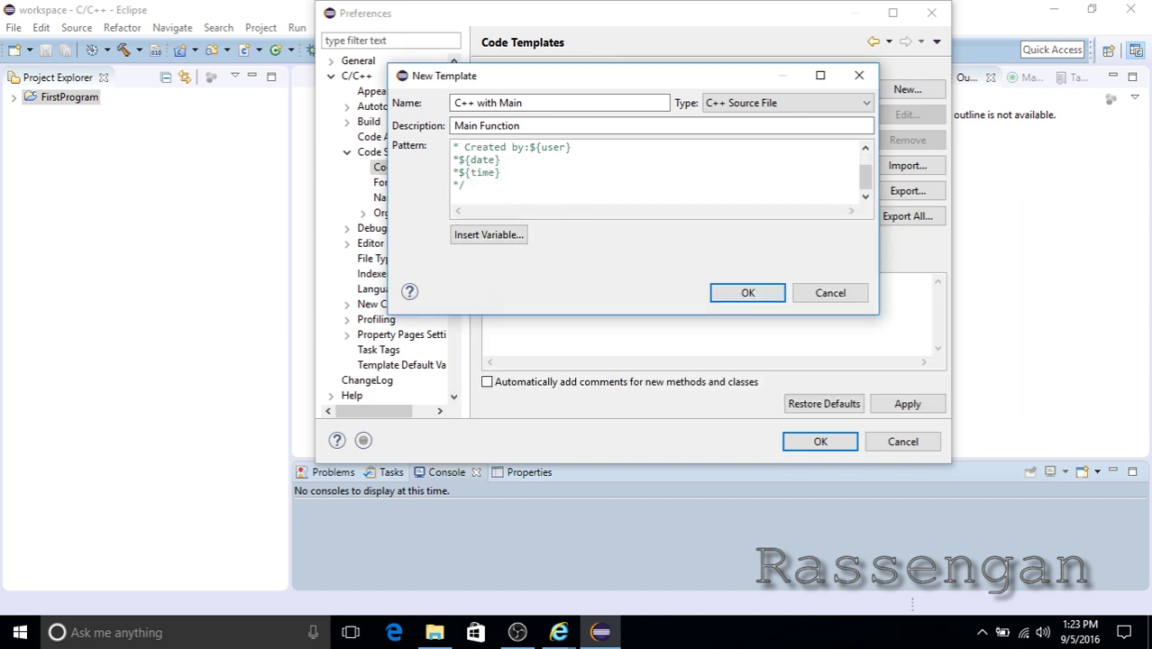
pyautogui.write('#include <iostream')
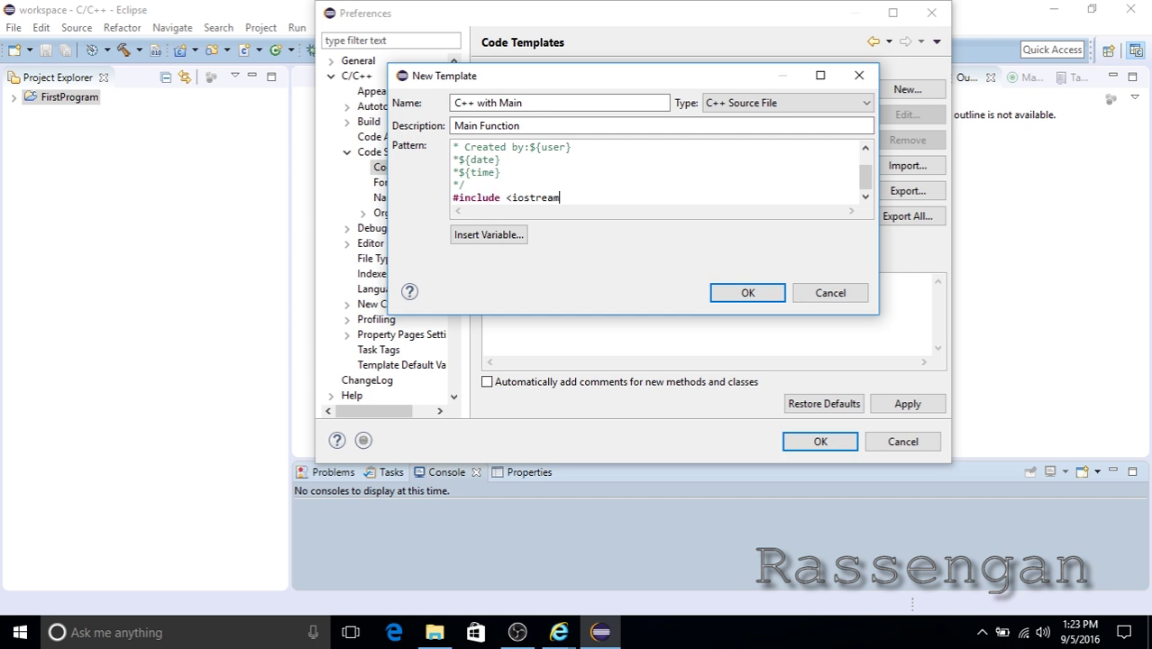
pyautogui.write('>')
pyautogui.press('Return')
pyautogui.press('Return')
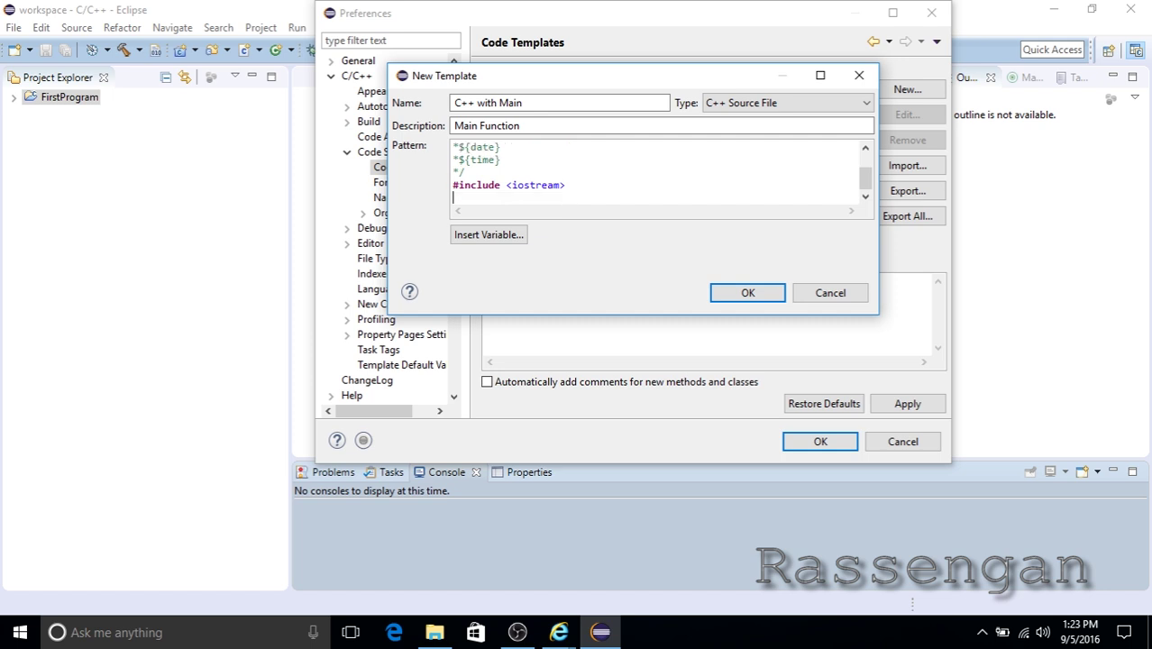
pyautogui.write('usin')
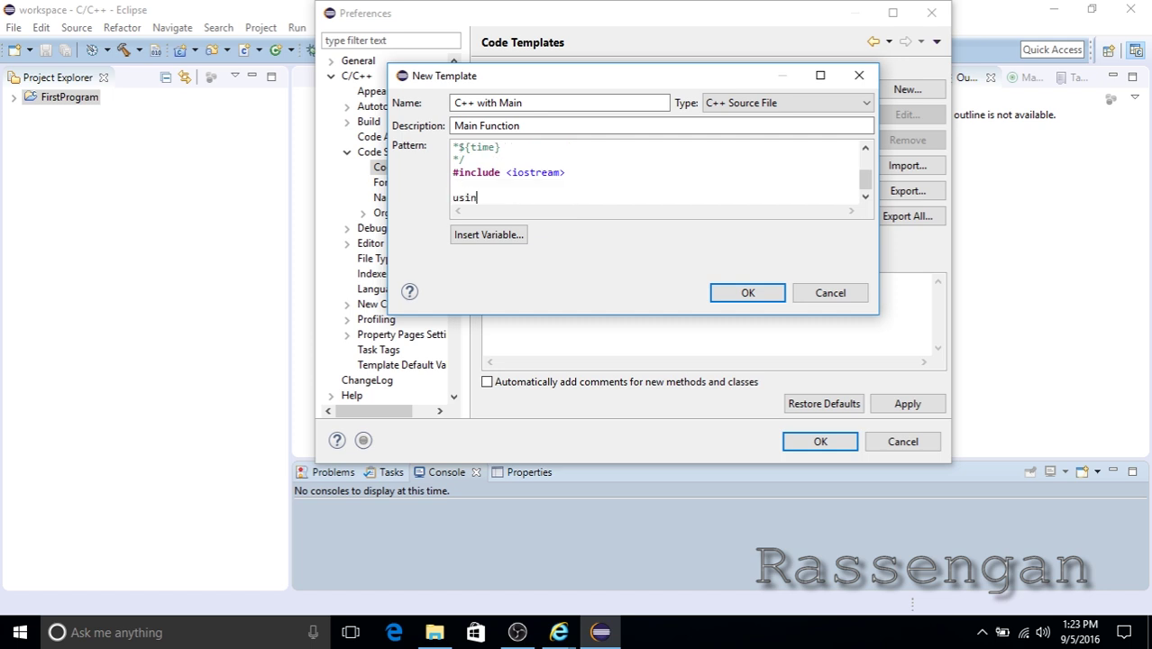
pyautogui.write('g namespace std;')
pyautogui.press('Return')
pyautogui.press('Return')
# Start the "int main()" function in the template pattern with an opening brace and the comment "//Todo Place code here".
pyautogui.write('in')
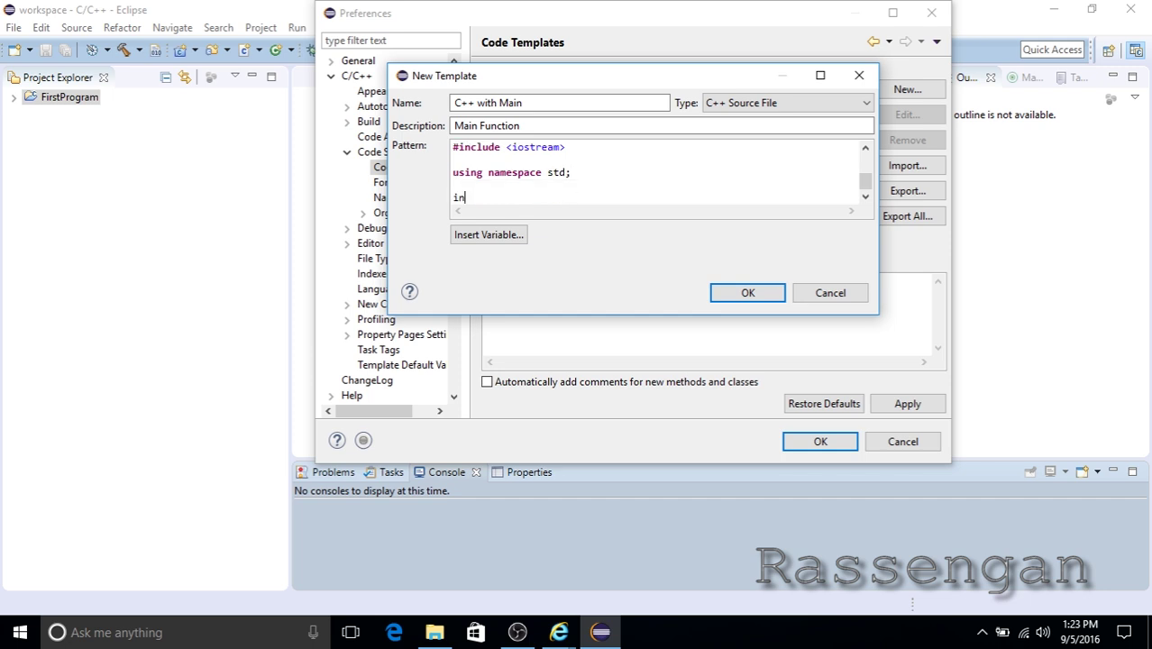
pyautogui.write('t main()')
pyautogui.press('Return')
pyautogui.write('{')
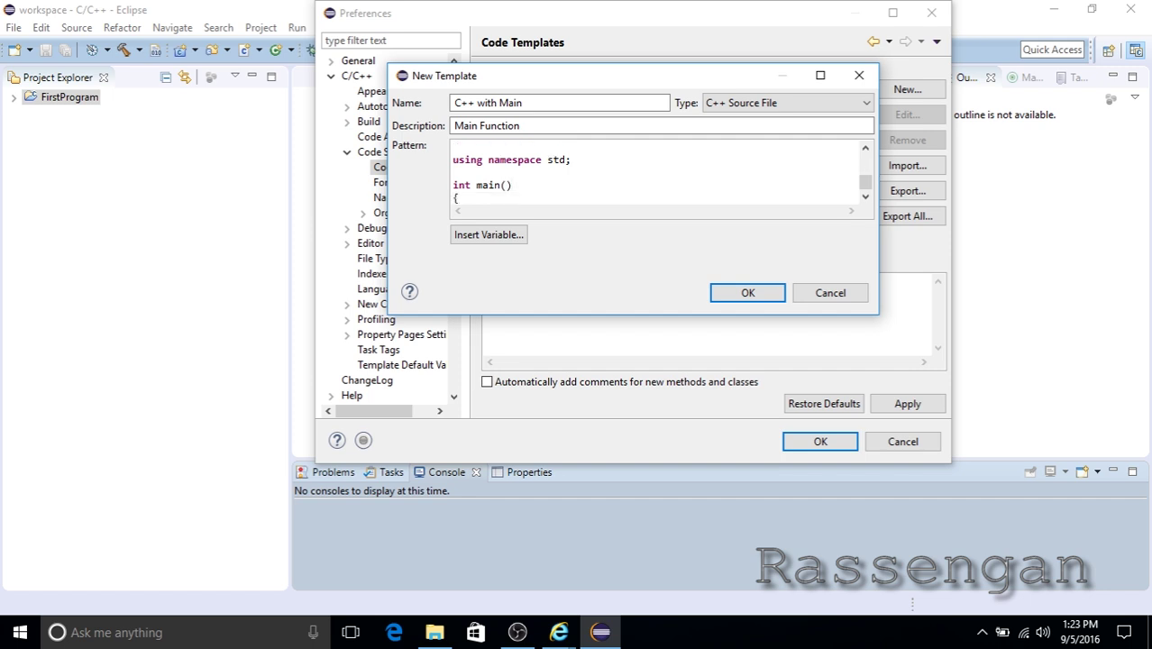
pyautogui.press('Return')
pyautogui.press('Return')
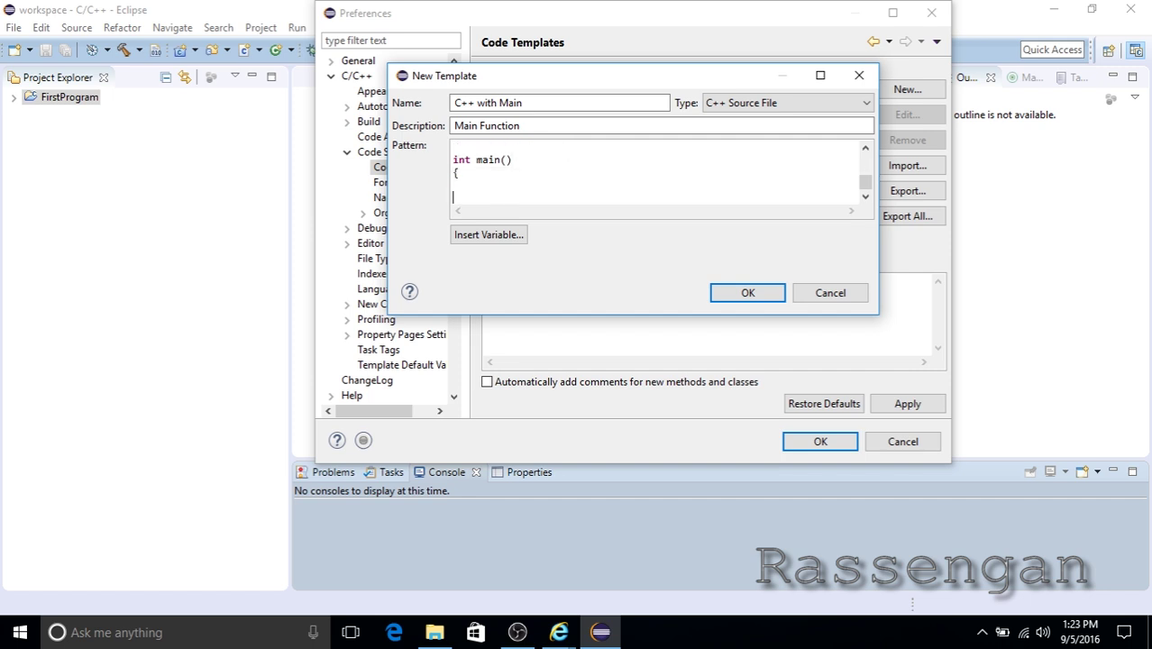
pyautogui.write('//Todo Place code here')
pyautogui.press('Return')
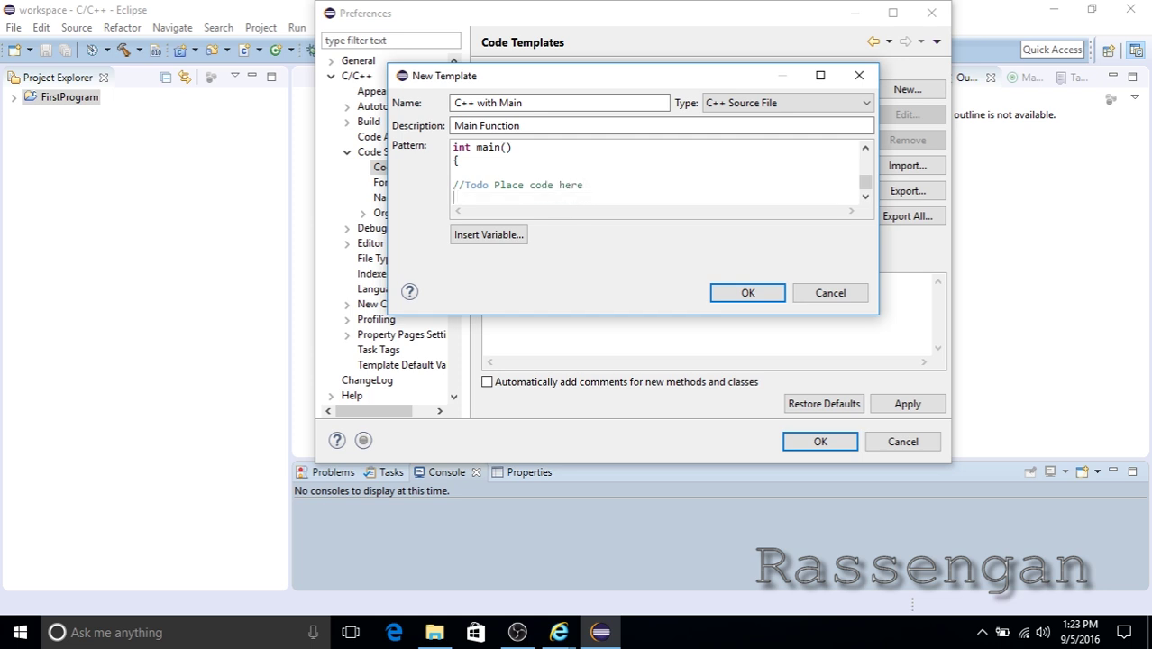
# Finish main with "return 0;" and a closing brace, and add the comment "//Function Definition" beneath it.
pyautogui.press('Return')
pyautogui.write('retur')
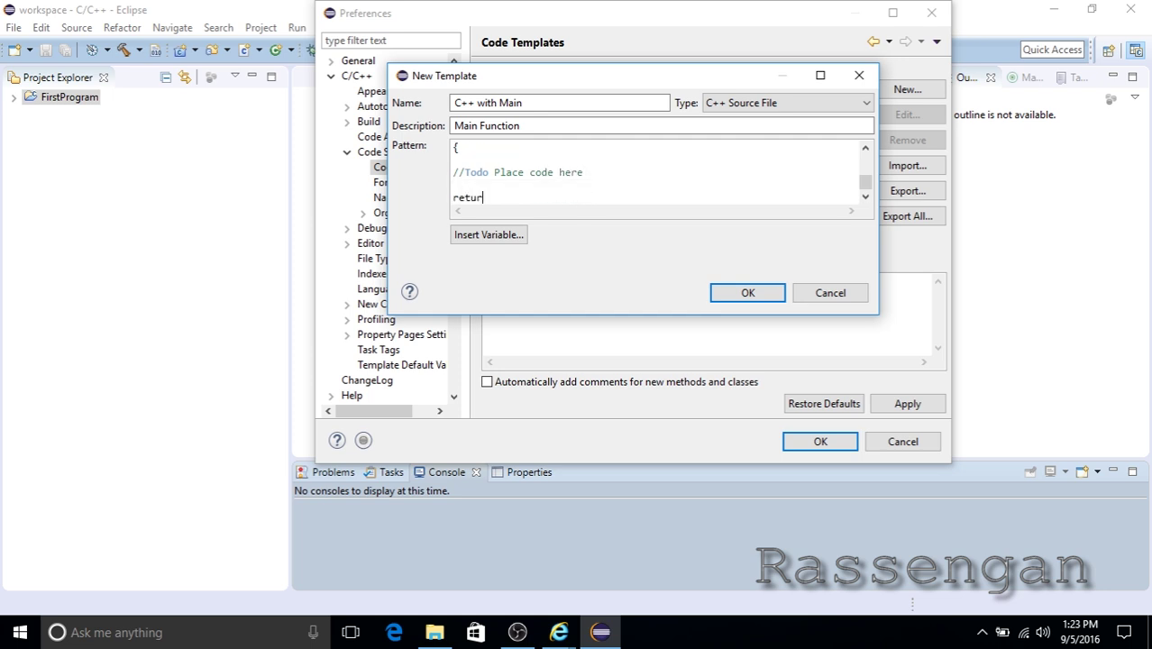
pyautogui.write('n 0;')
pyautogui.press('Return')
pyautogui.write('}')
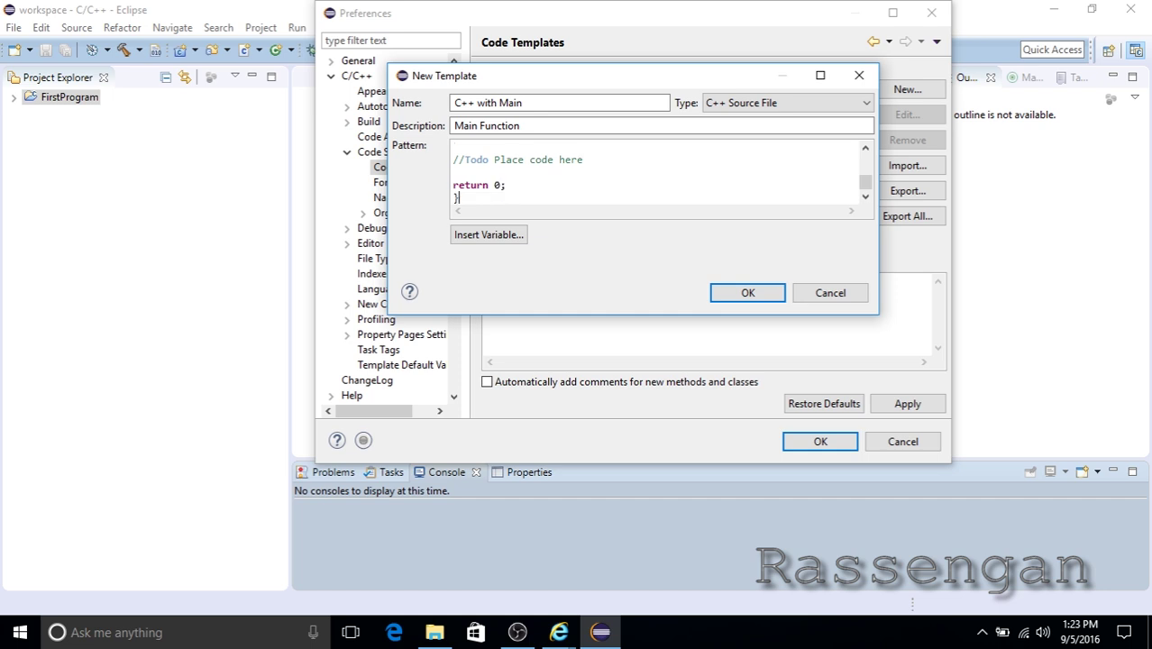
pyautogui.press('Return')
pyautogui.write('//')
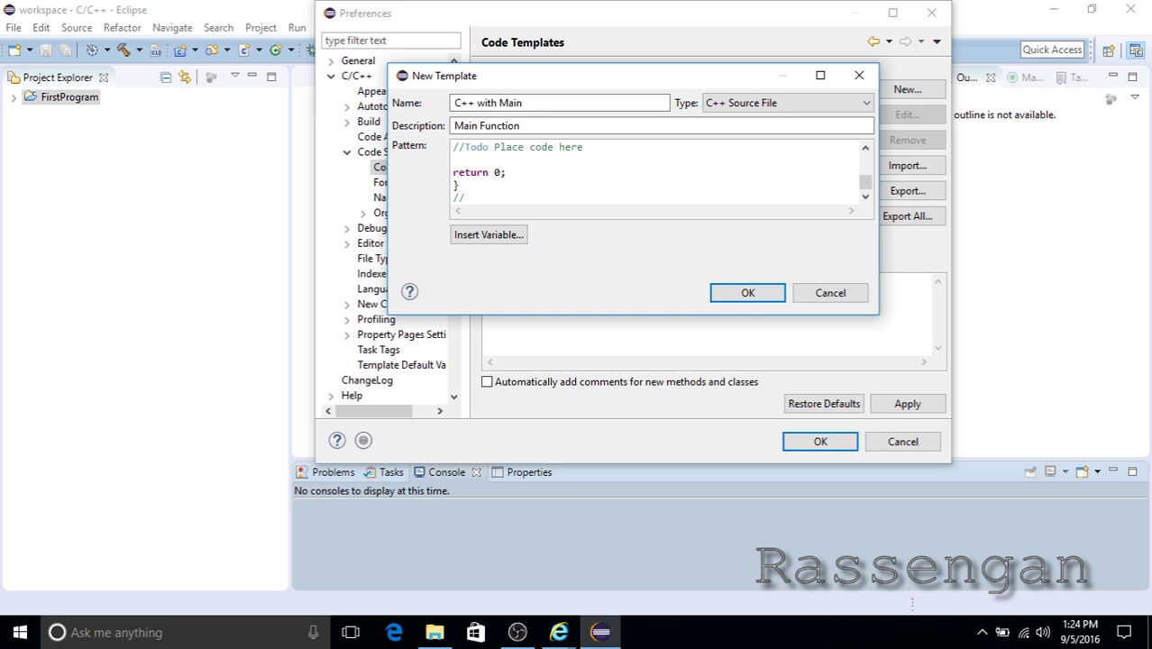
pyautogui.write('Function Definition')
# Add the statement cout << "Eclipse C++"<<endl; below the Todo comment inside main.
pyautogui.scroll(1, 658, 176)
pyautogui.click(487, 197)
pyautogui.write('cout ')
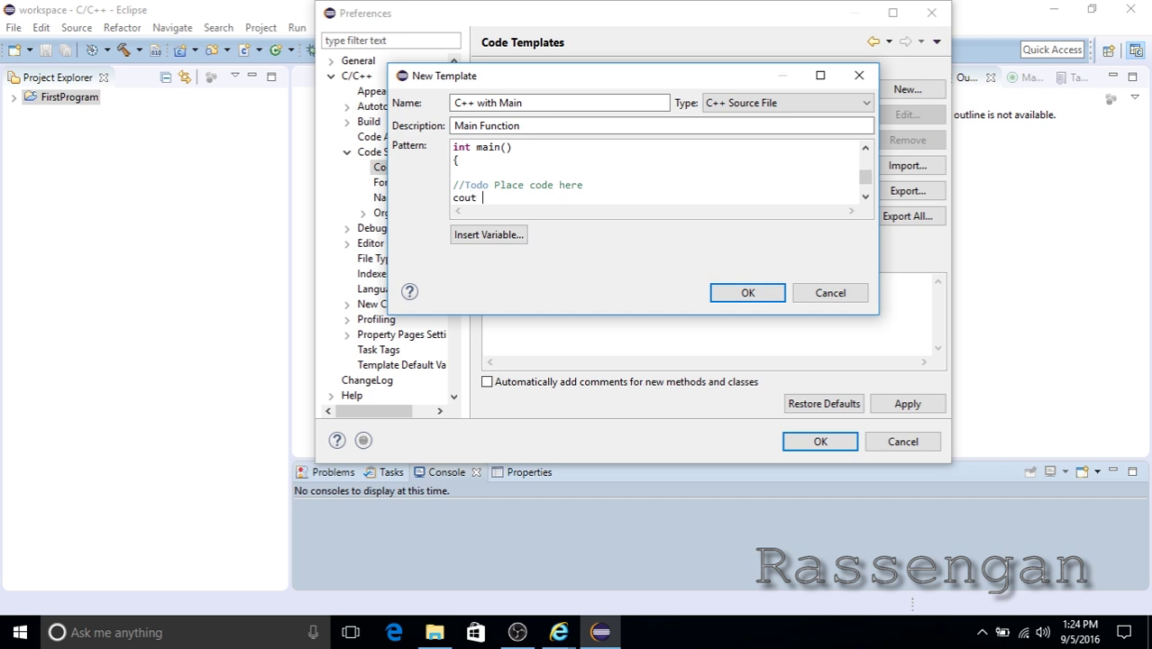
pyautogui.write('<< " ')
pyautogui.write('Hello')
pyautogui.write(' Worl')
pyautogui.press('BackSpace')
pyautogui.press('BackSpace')
pyautogui.press('BackSpace')
pyautogui.press('BackSpace')
pyautogui.press('BackSpace')
pyautogui.press('BackSpace')
pyautogui.press('BackSpace')
pyautogui.press('BackSpace')
pyautogui.press('BackSpace')
pyautogui.press('BackSpace')
pyautogui.press('BackSpace')
pyautogui.write('Eclipse C++')
pyautogui.write('<<endl;')
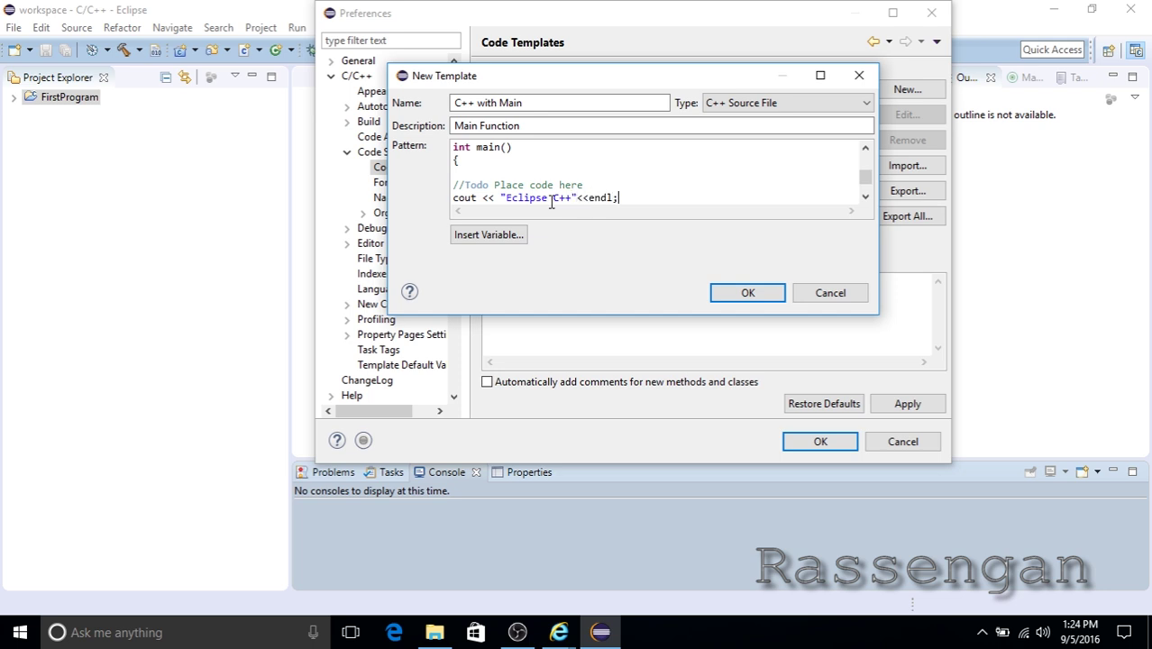
# Add the comment "//Function Prototype" directly below "using namespace std;" in the template pattern.
pyautogui.scroll(2, 522, 185)
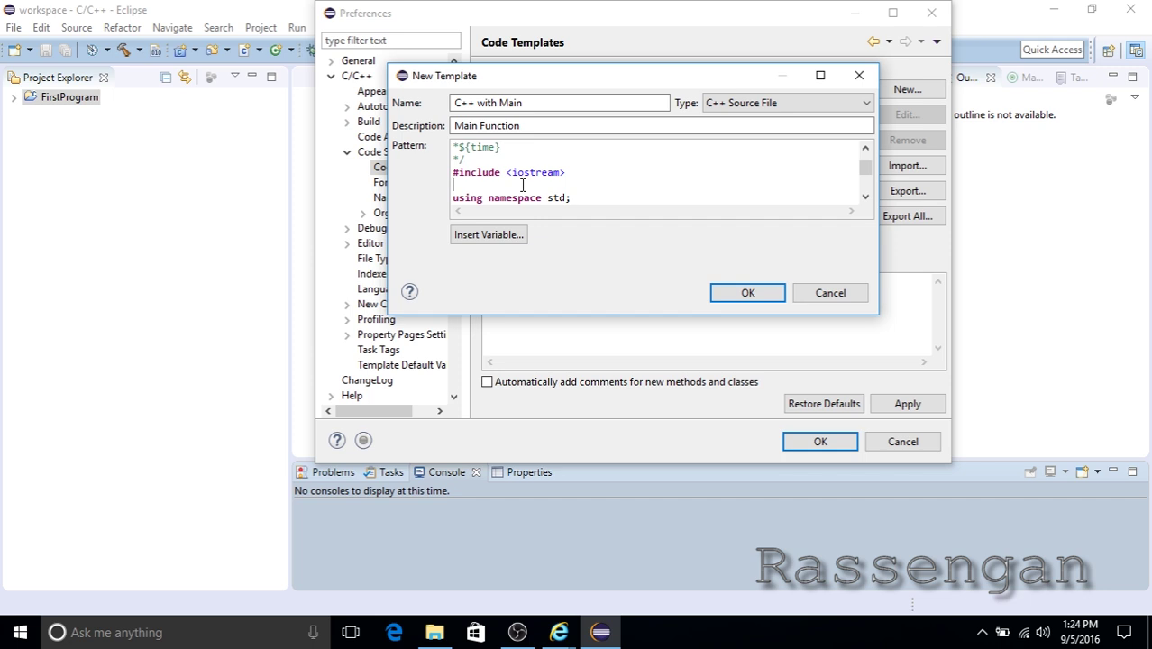
pyautogui.scroll(-1, 521, 185)
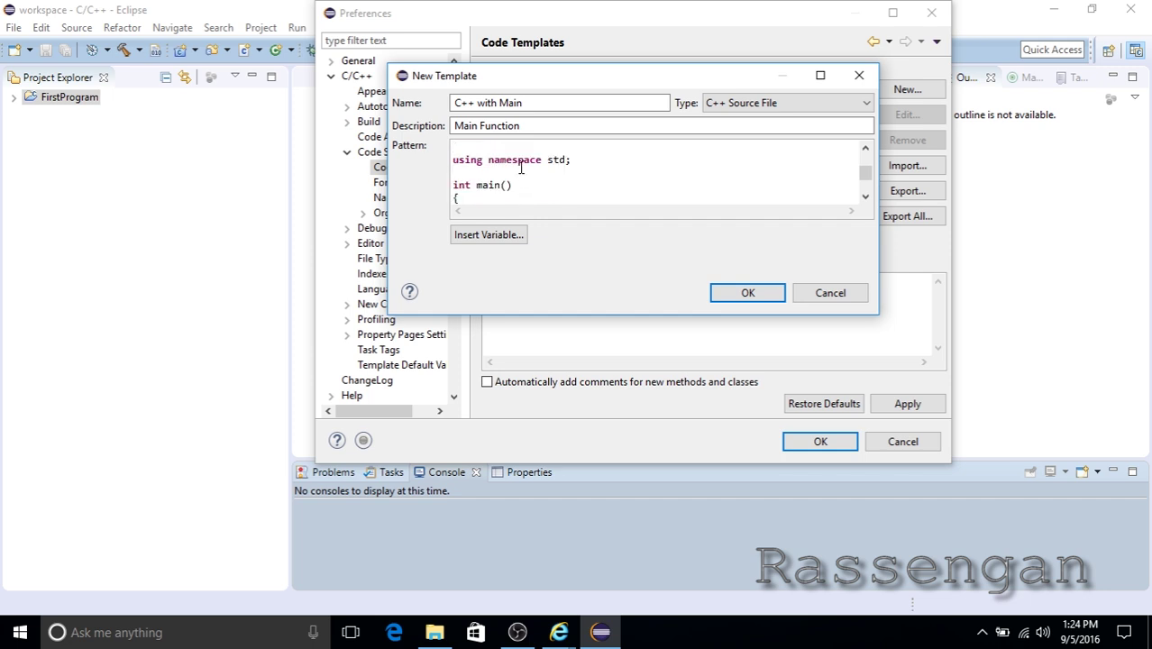
pyautogui.press('Return')
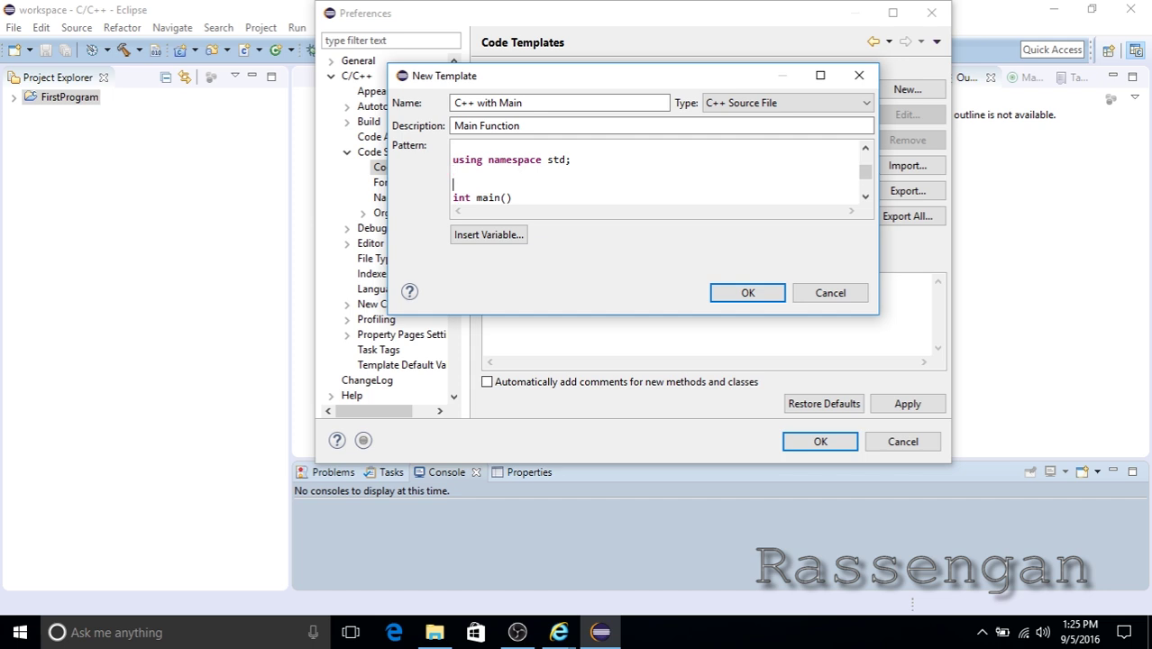
pyautogui.write('//Function Prototype')
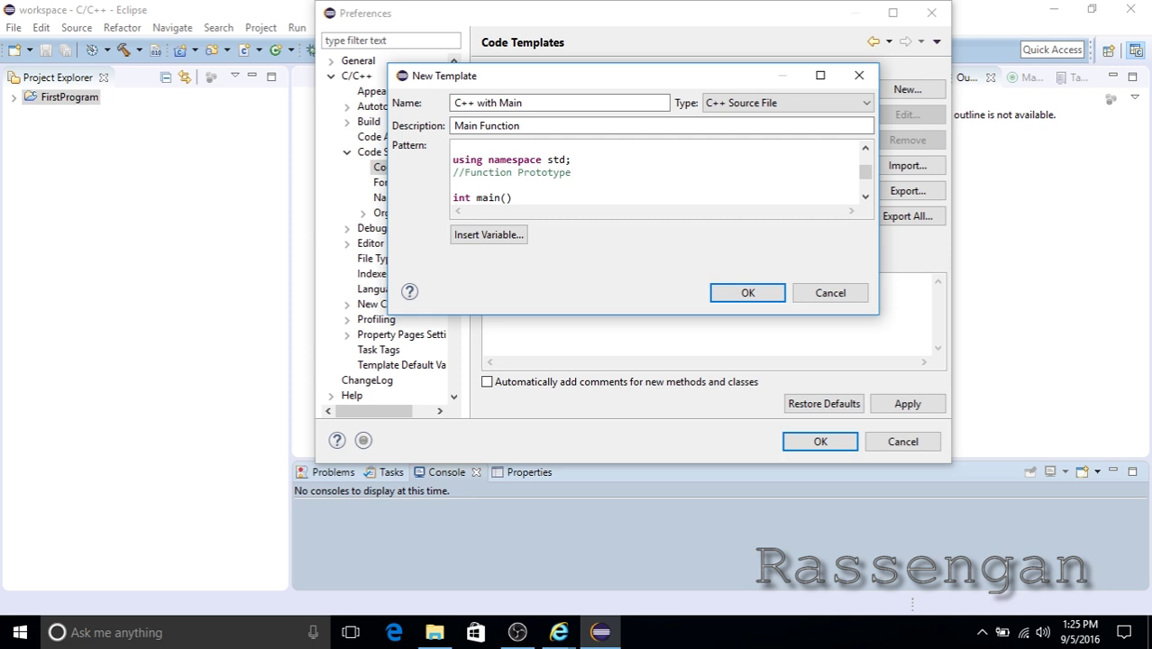
# Insert the file_name variable on the empty second line of the header comment and save the new template.
pyautogui.scroll(3, 525, 195)
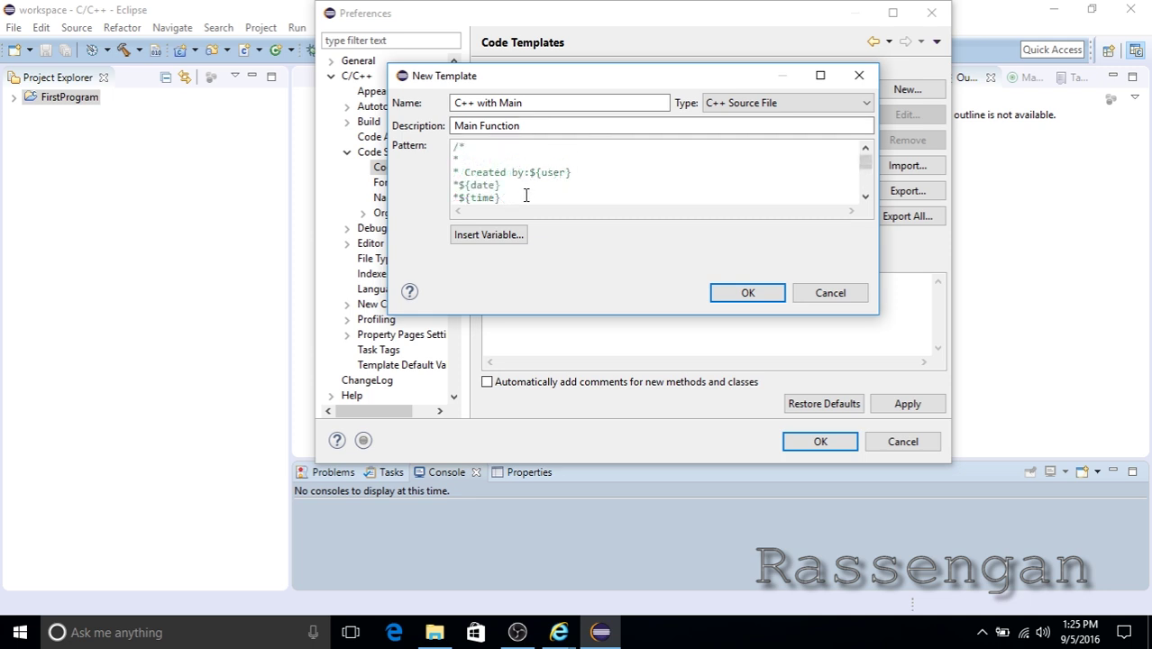
pyautogui.click(486, 236)
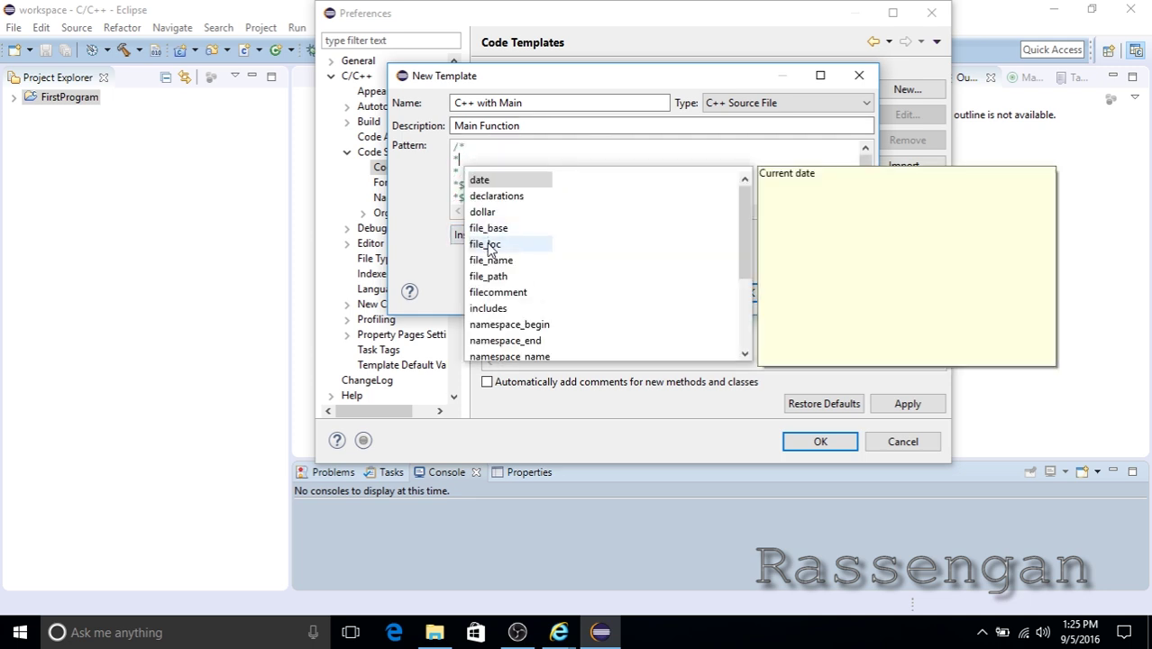
pyautogui.doubleClick(490, 260)
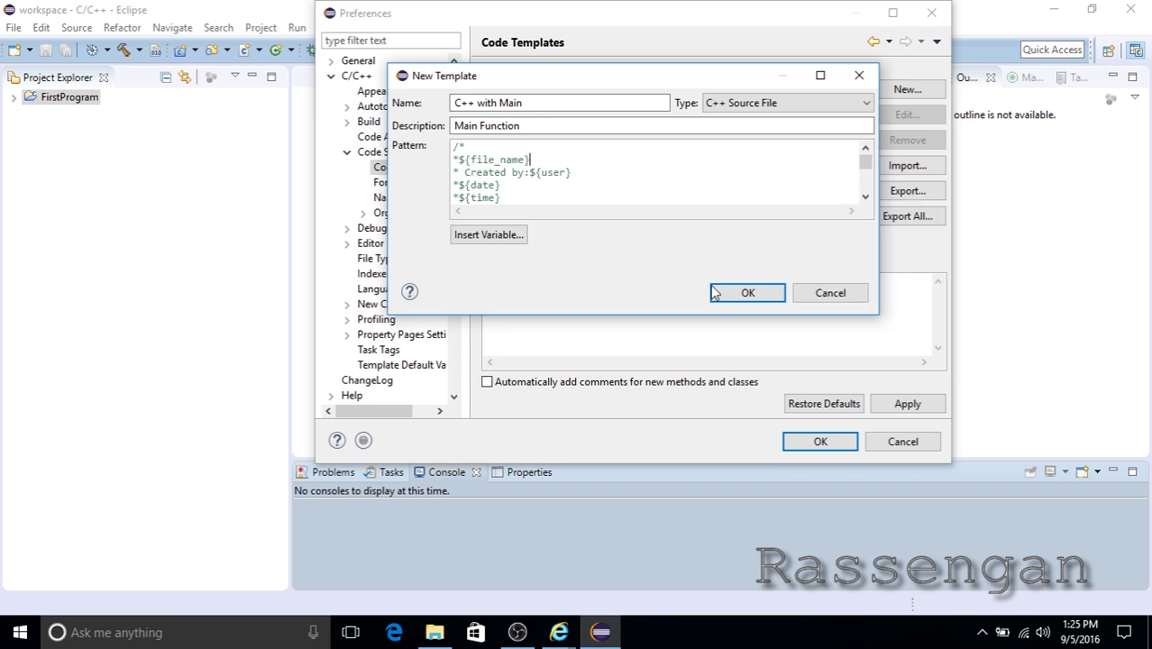
pyautogui.click(746, 293)
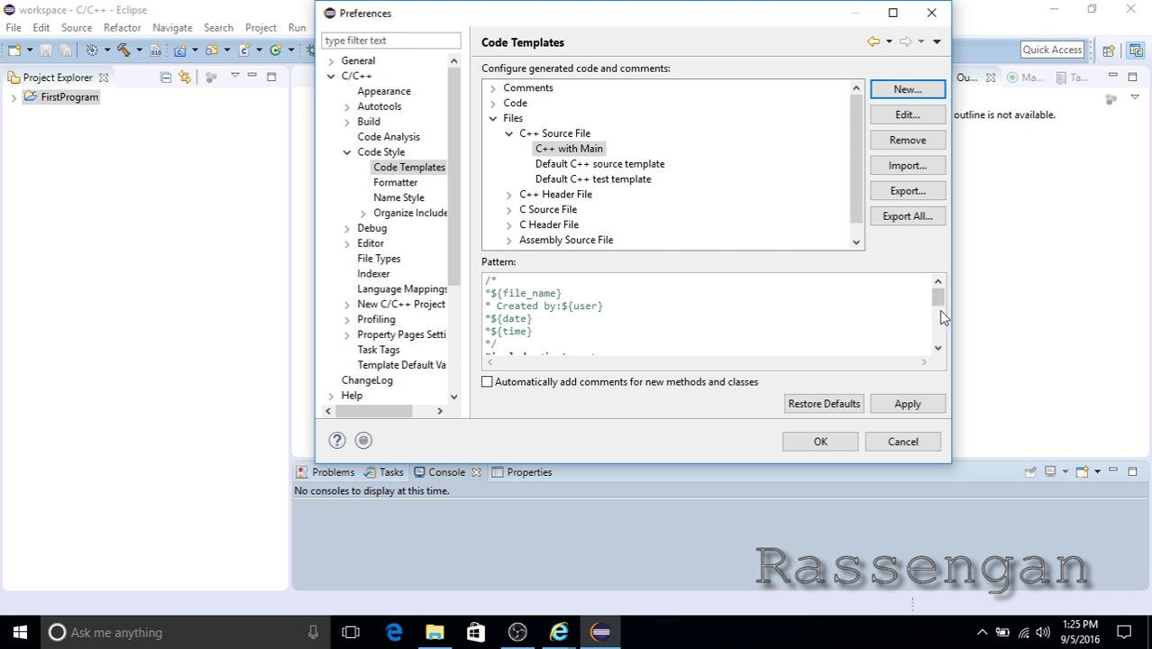
# Check the rest of the "C++ with Main" pattern, apply the code template settings and close the preferences.
pyautogui.moveTo(938, 302); pyautogui.dragTo(942, 373)
pyautogui.click(915, 407)
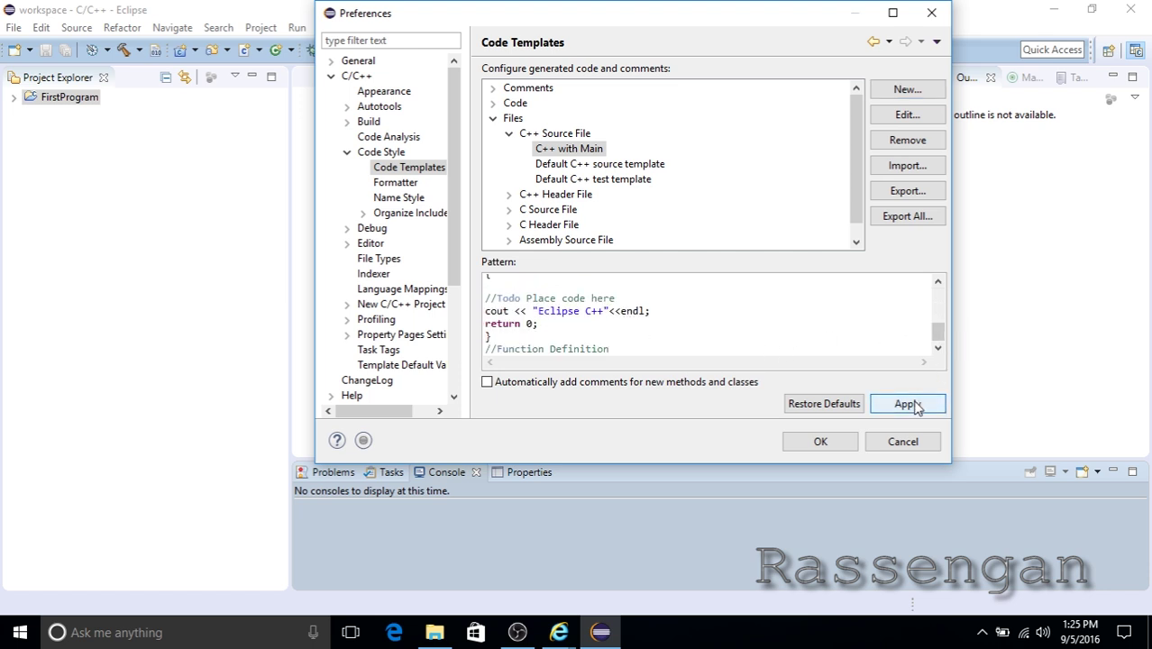
pyautogui.click(817, 442)
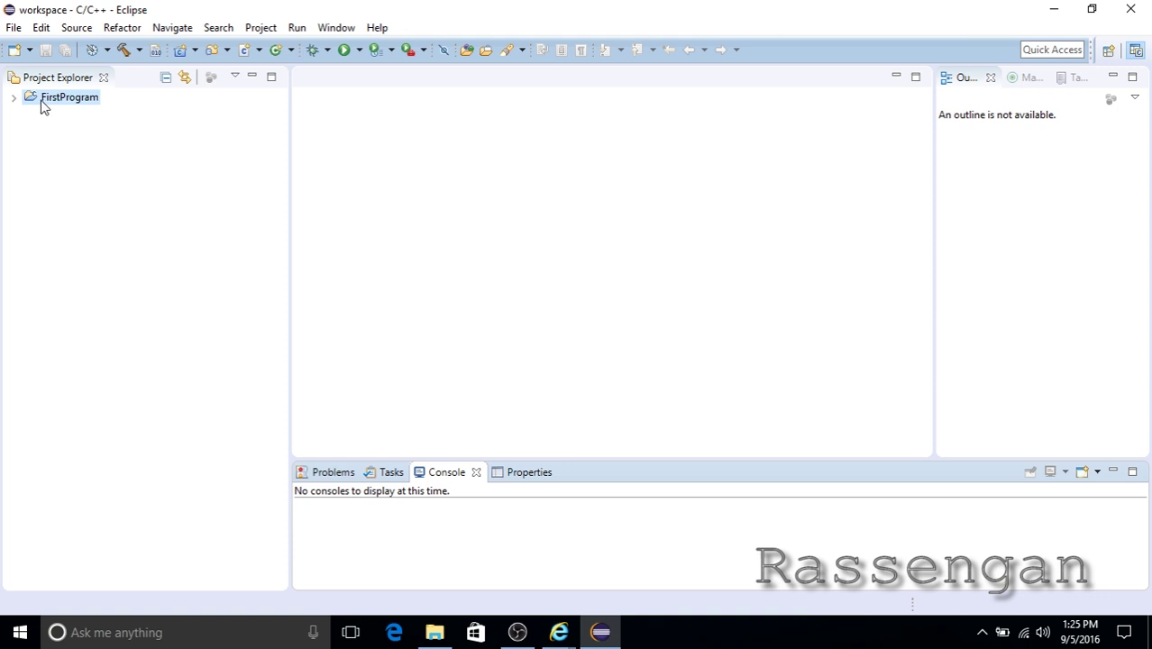
# Start a new source file in the FirstProgram project and choose "C++ with Main" as its template.
pyautogui.click(70, 105)
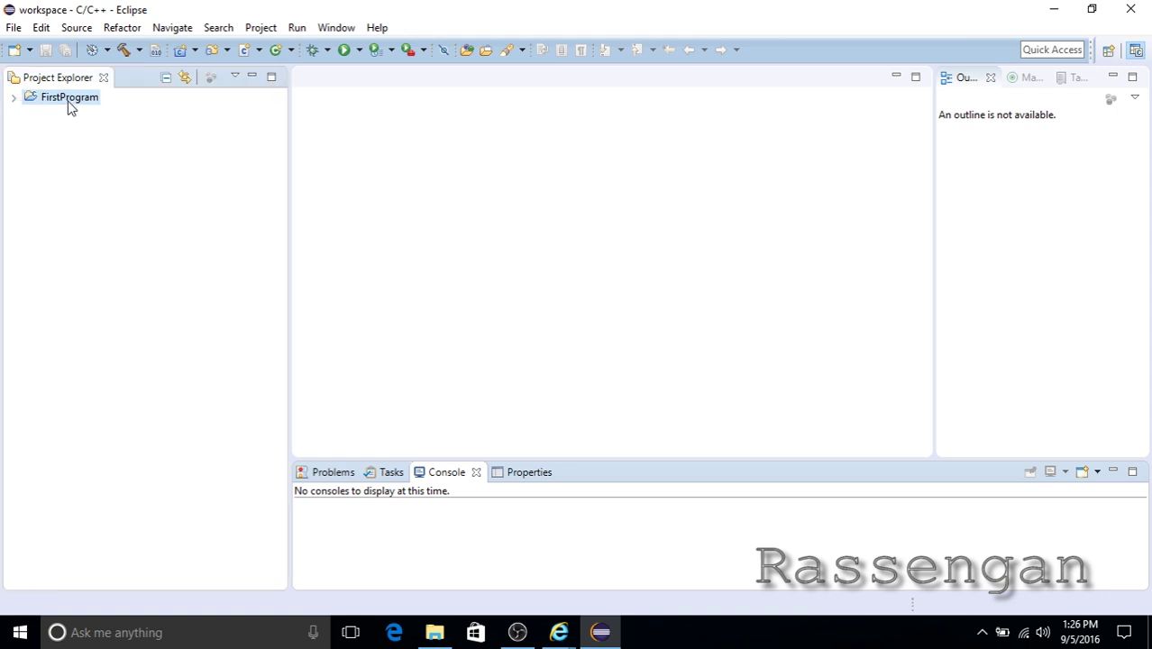
pyautogui.rightClick(66, 105)
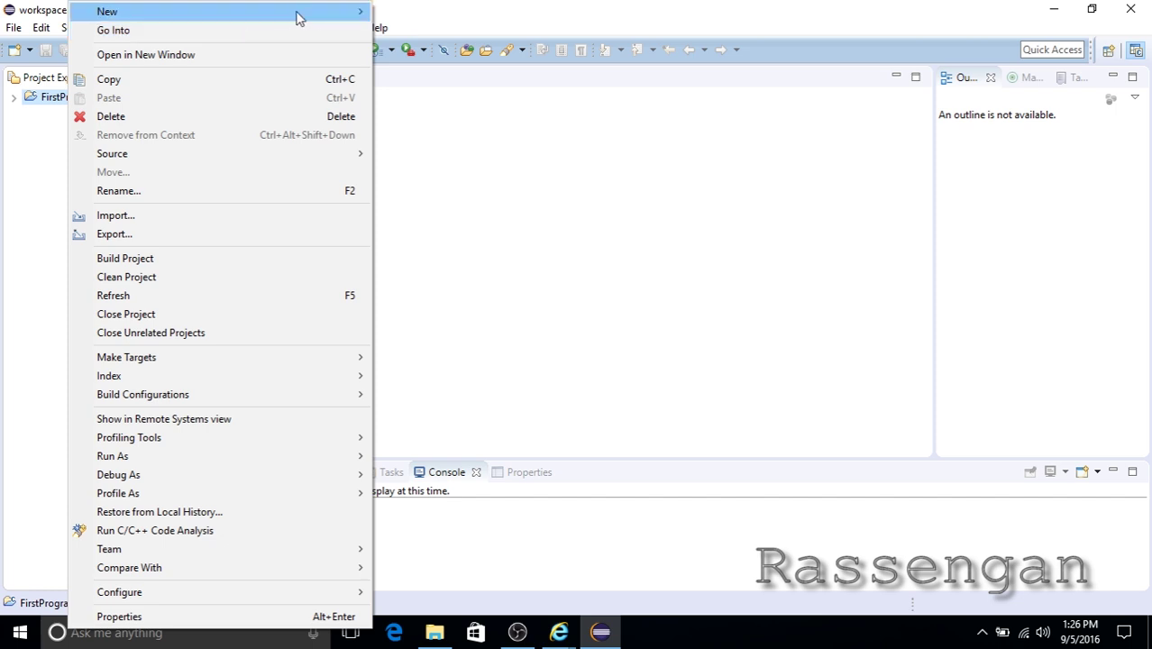
pyautogui.moveTo(321, 12)
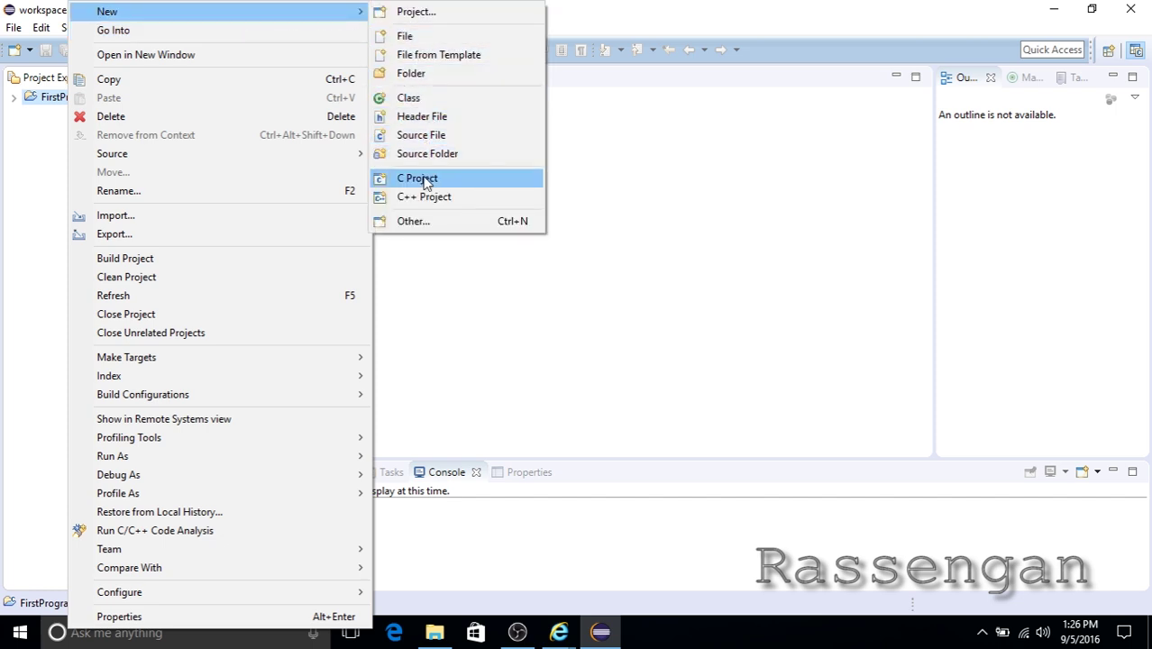
pyautogui.click(436, 137)
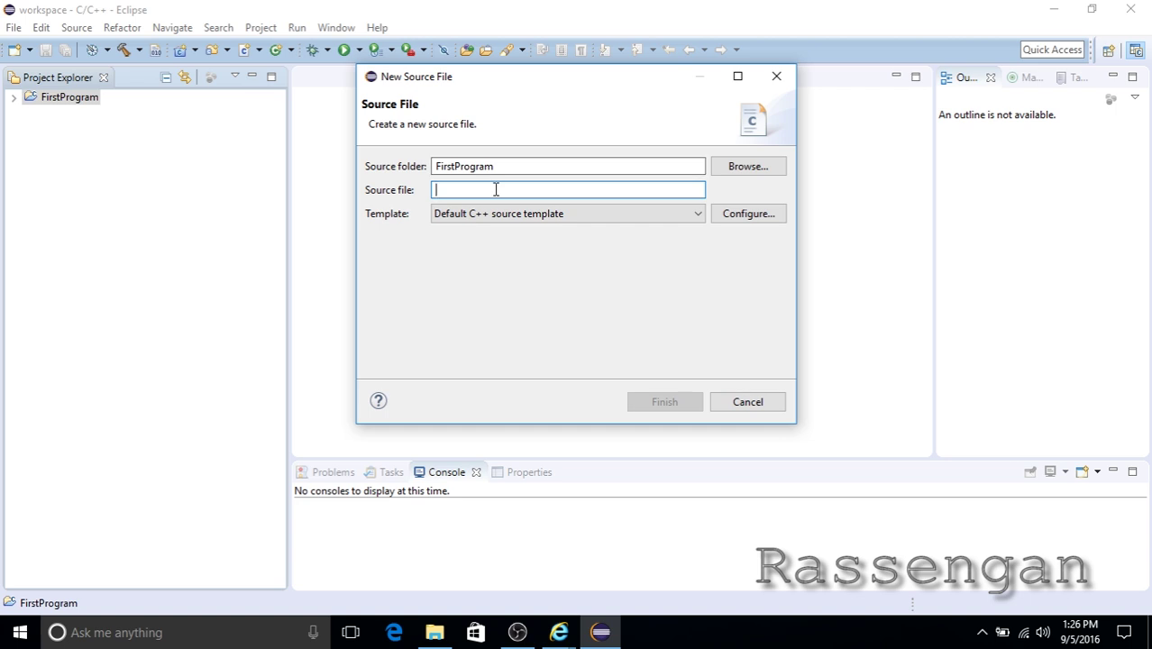
pyautogui.click(497, 215)
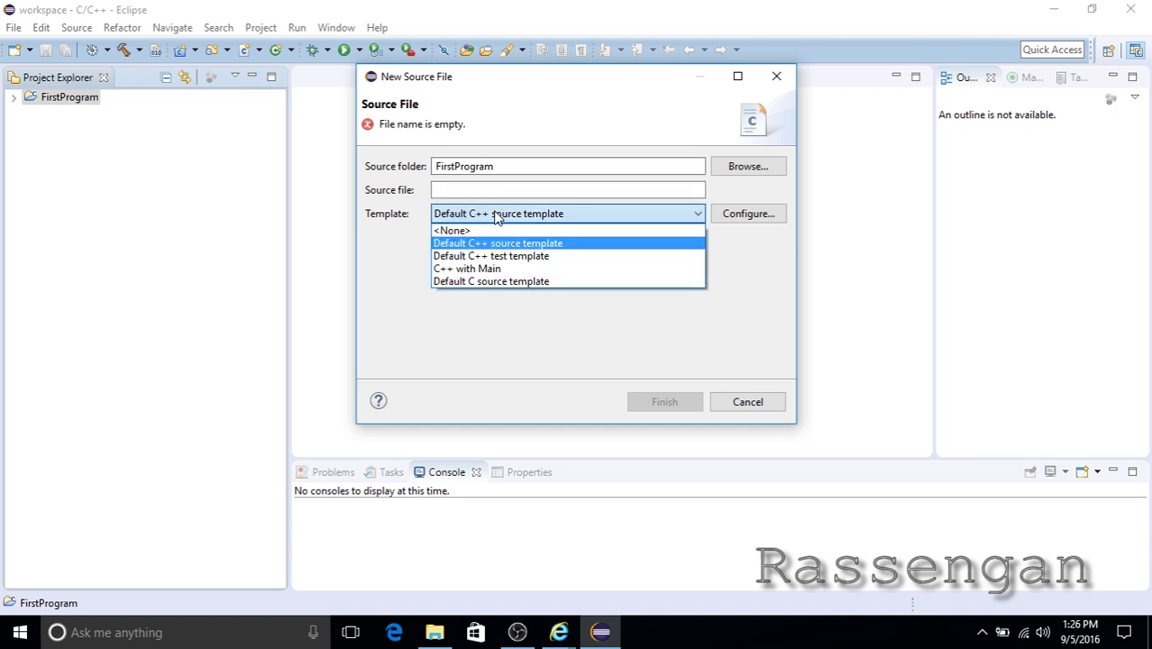
pyautogui.click(523, 269)
# Name the new source file rassengan.cpp and create it in FirstProgram from the "C++ with Main" template.
pyautogui.click(458, 191)
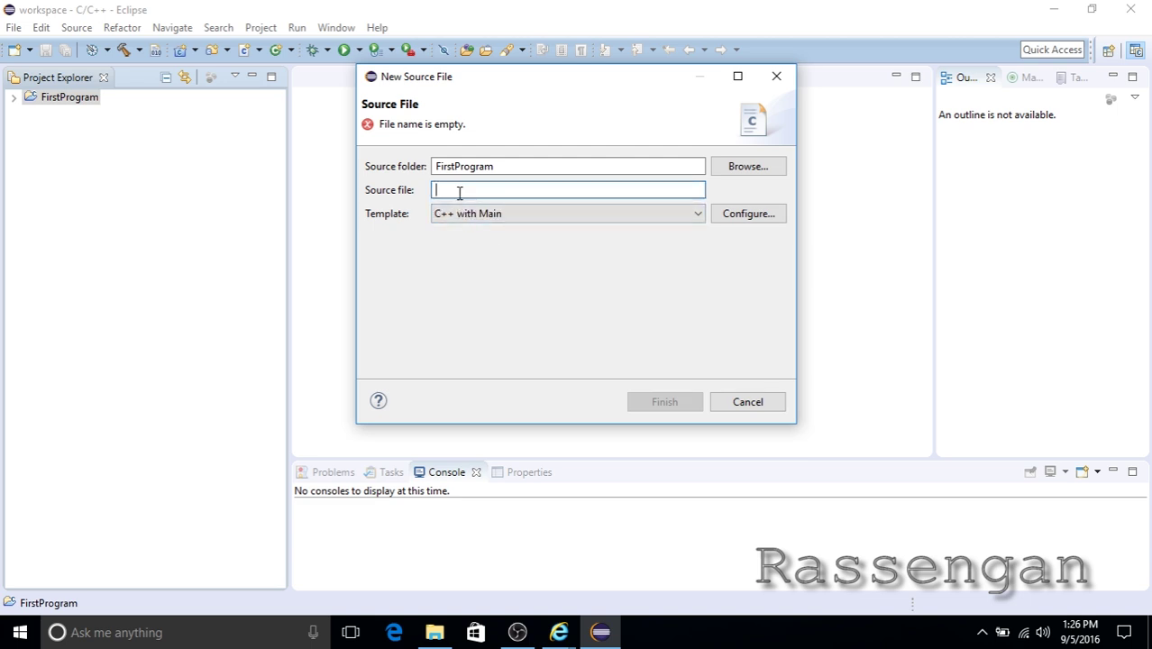
pyautogui.write('r')
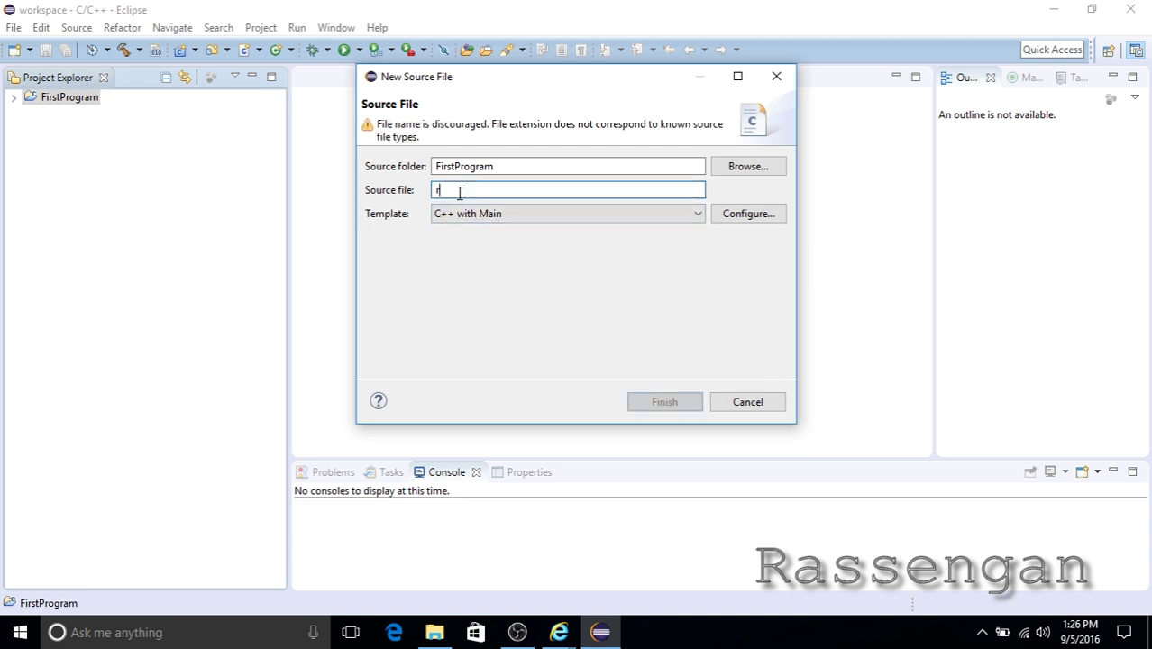
pyautogui.write('assengan.')
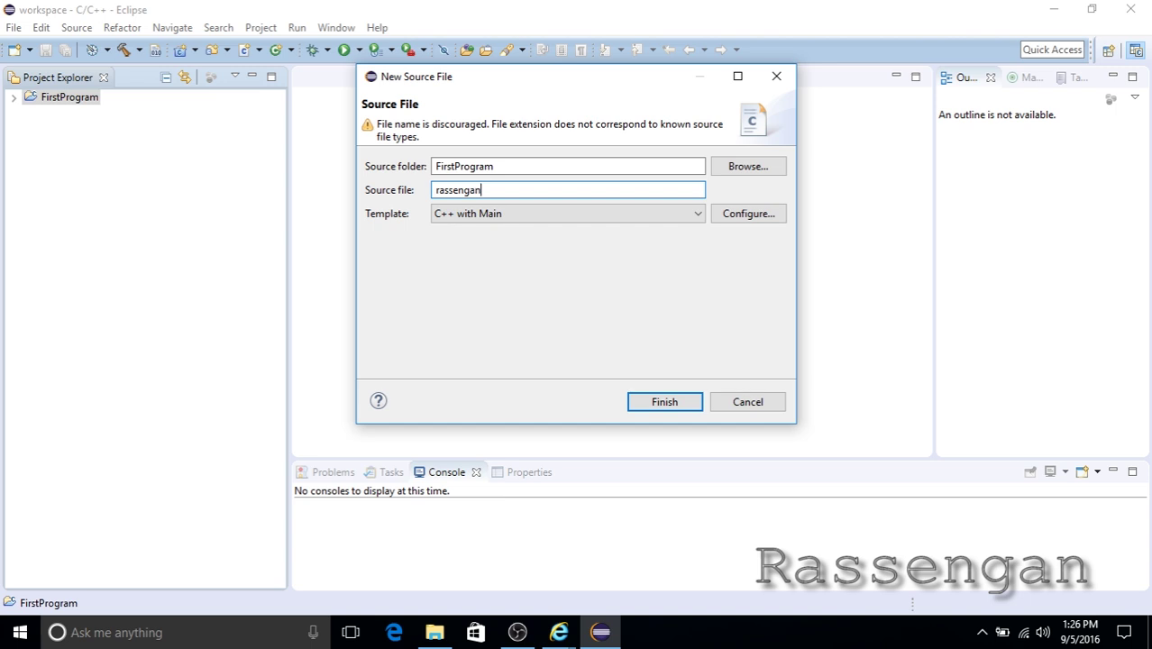
pyautogui.write('c')
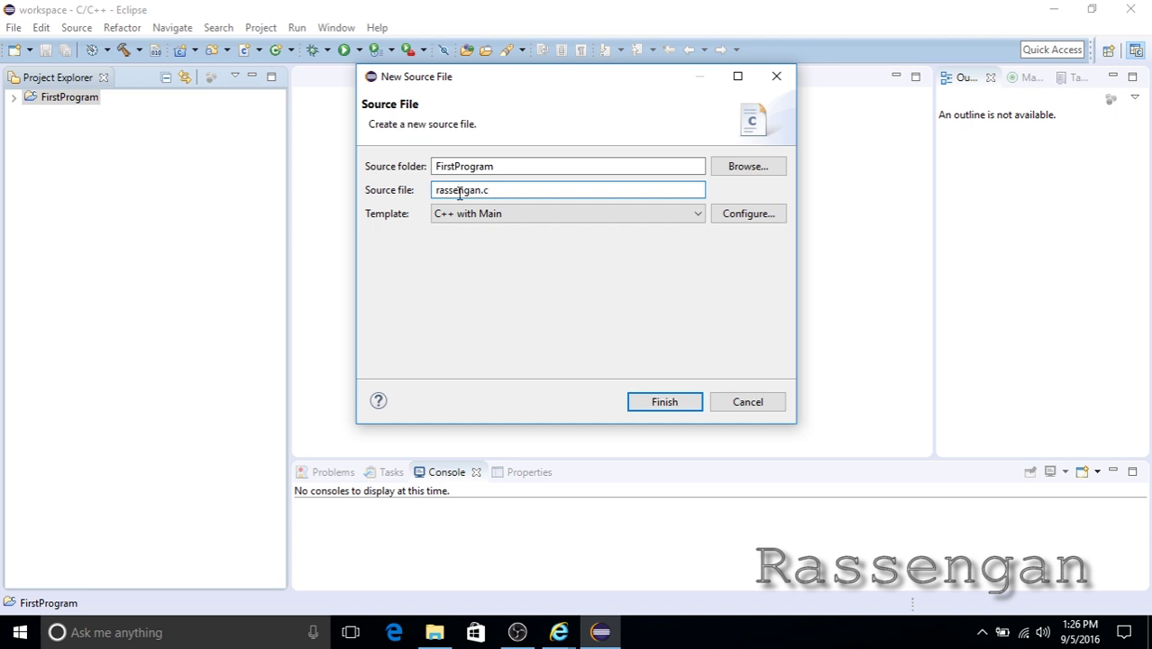
pyautogui.write('pp')
pyautogui.moveTo(501, 189); pyautogui.dragTo(482, 187)
pyautogui.click(531, 187)
pyautogui.click(657, 403)
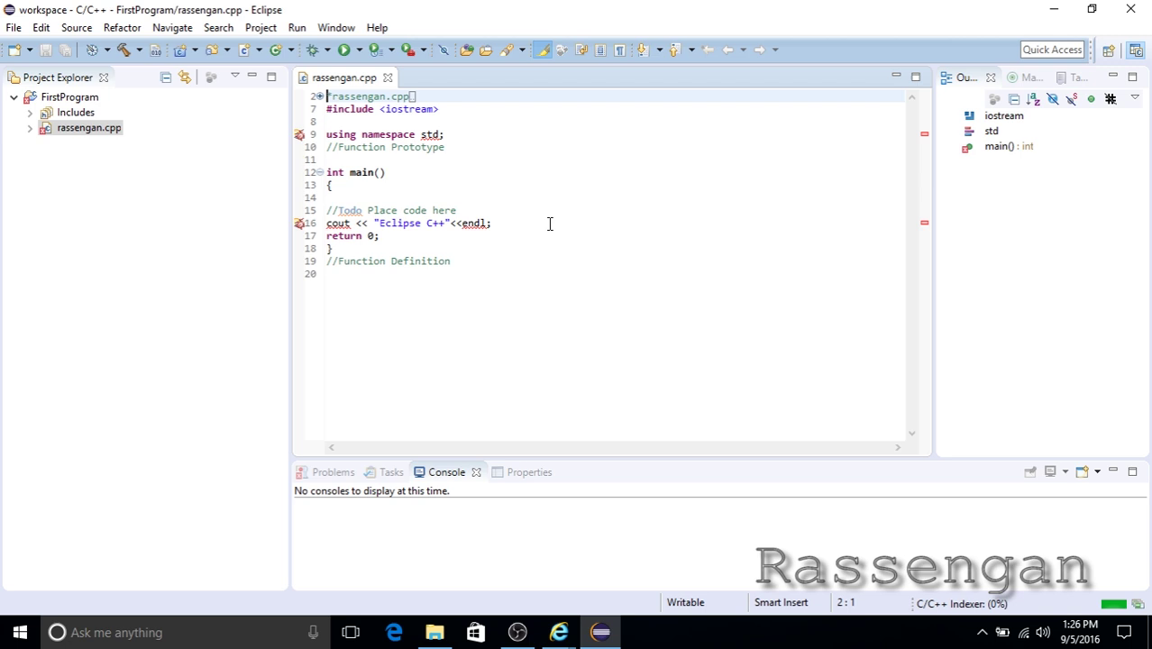
# Enlarge the editor text and narrow the Project Explorer to give the code more room.
pyautogui.click(509, 273)
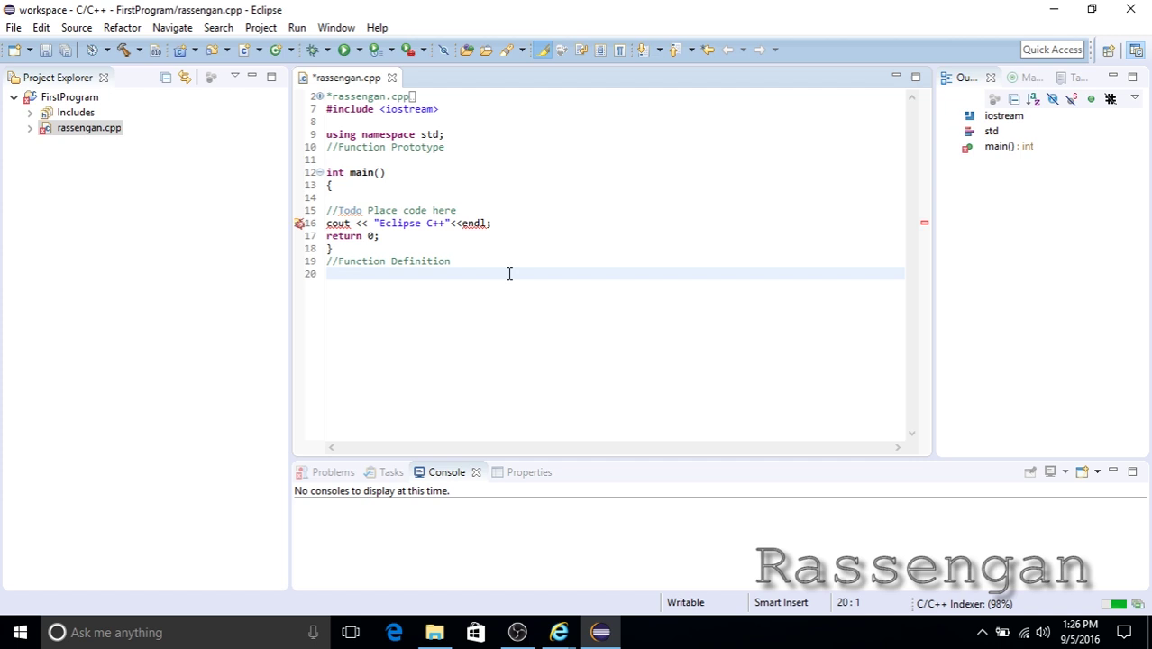
pyautogui.hotkey('ctrl', '=')
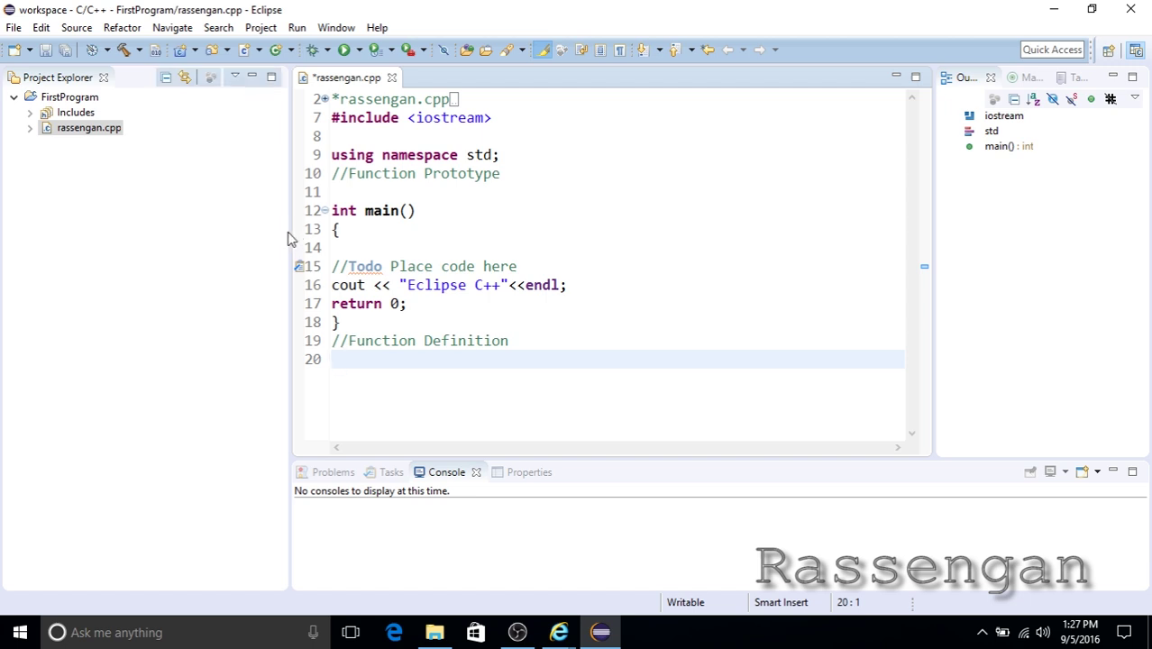
pyautogui.moveTo(290, 237); pyautogui.dragTo(174, 238)
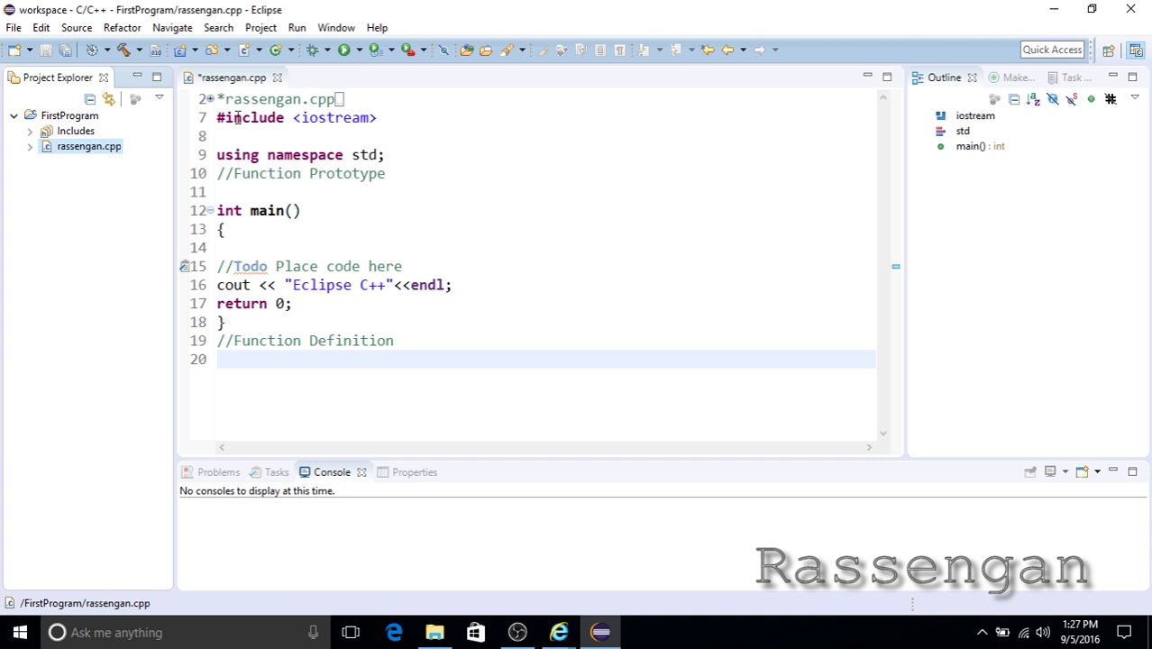
# Expand the folded header comment and review its author, date and time lines and the code below.
pyautogui.click(209, 99)
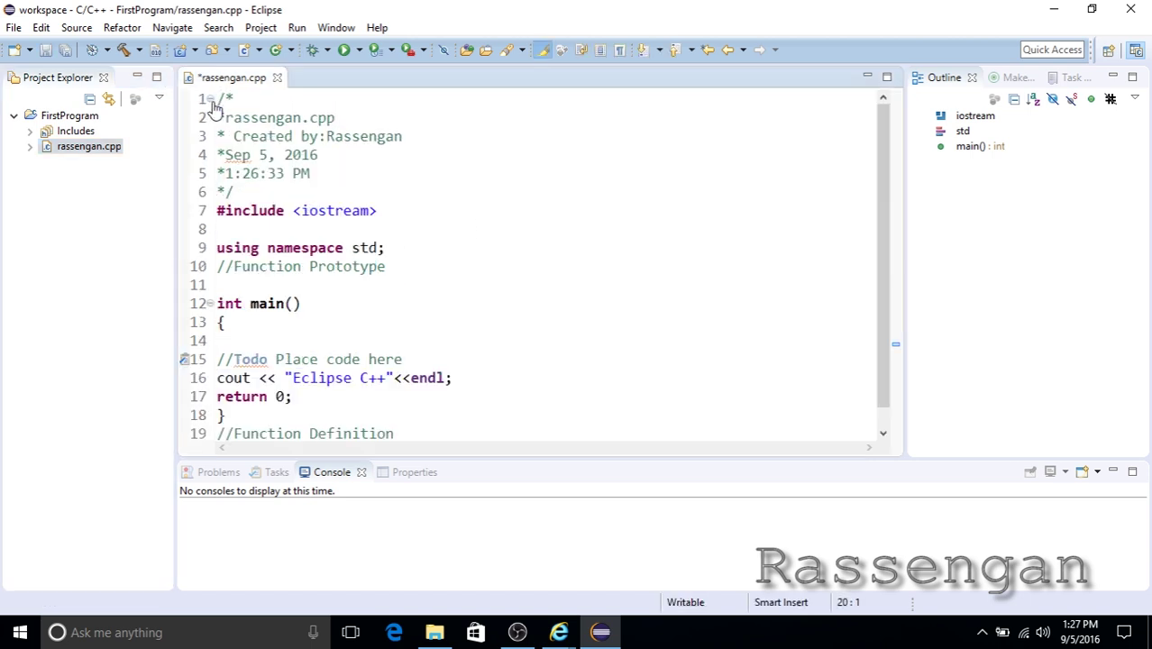
pyautogui.moveTo(405, 136); pyautogui.dragTo(327, 135)
pyautogui.click(335, 154)
pyautogui.click(333, 173)
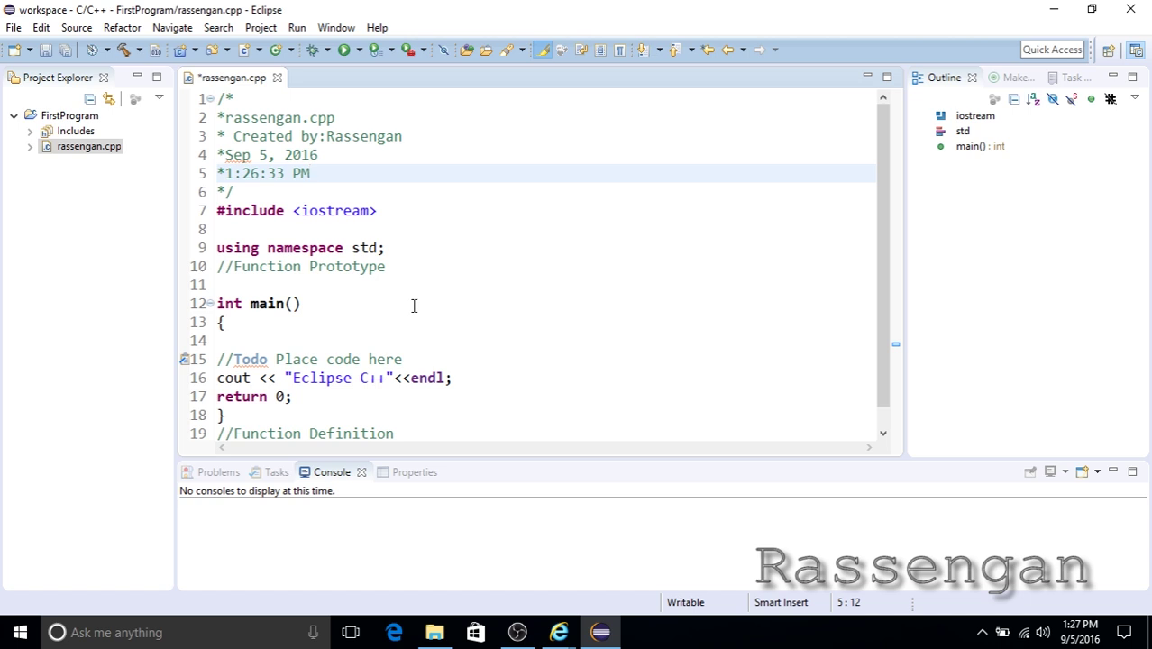
pyautogui.scroll(-1, 413, 305)
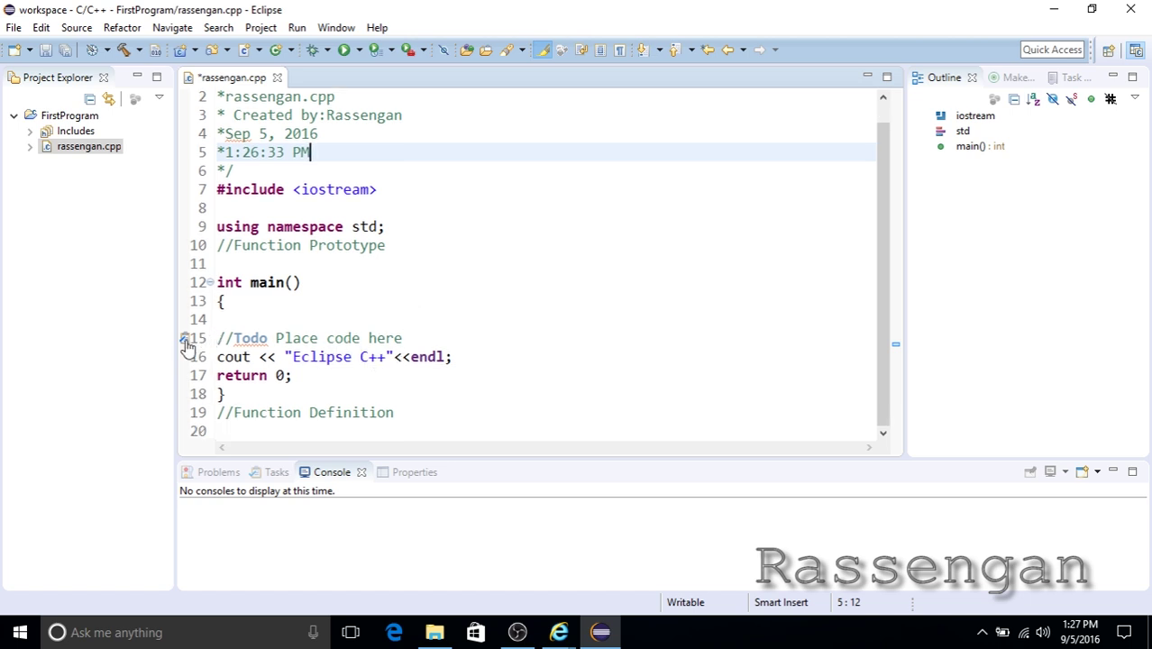
# Change "Todo" to "To do" in the comment inside main and save rassengan.cpp.
pyautogui.moveTo(186, 345)
pyautogui.moveTo(442, 335); pyautogui.dragTo(216, 331)
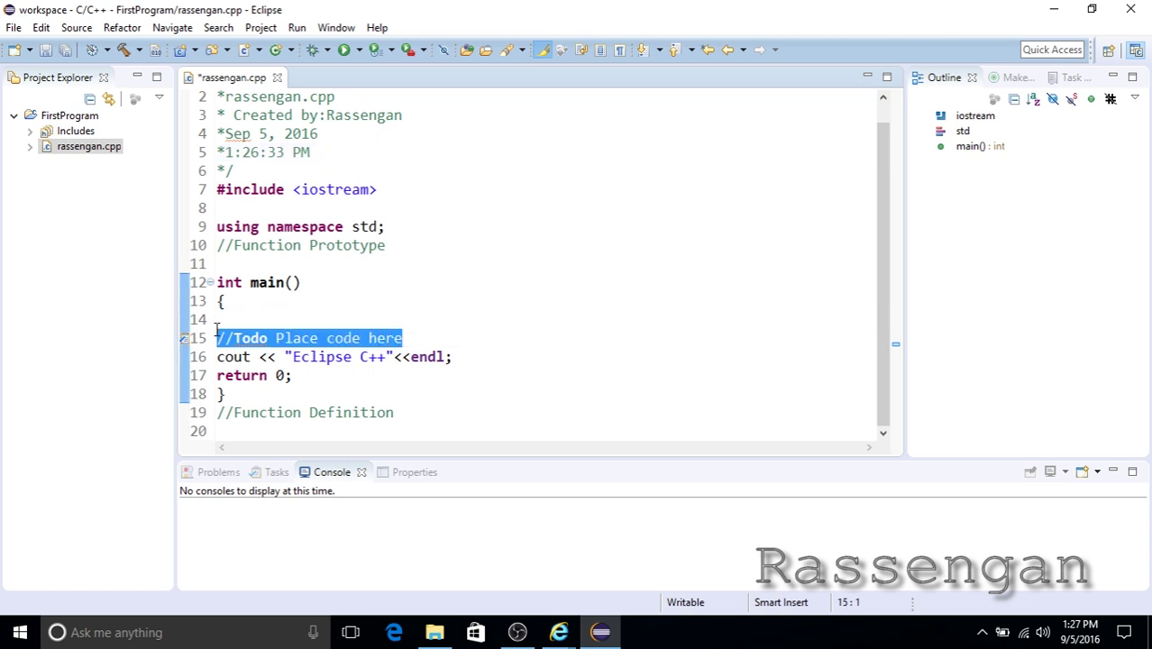
pyautogui.click(425, 336)
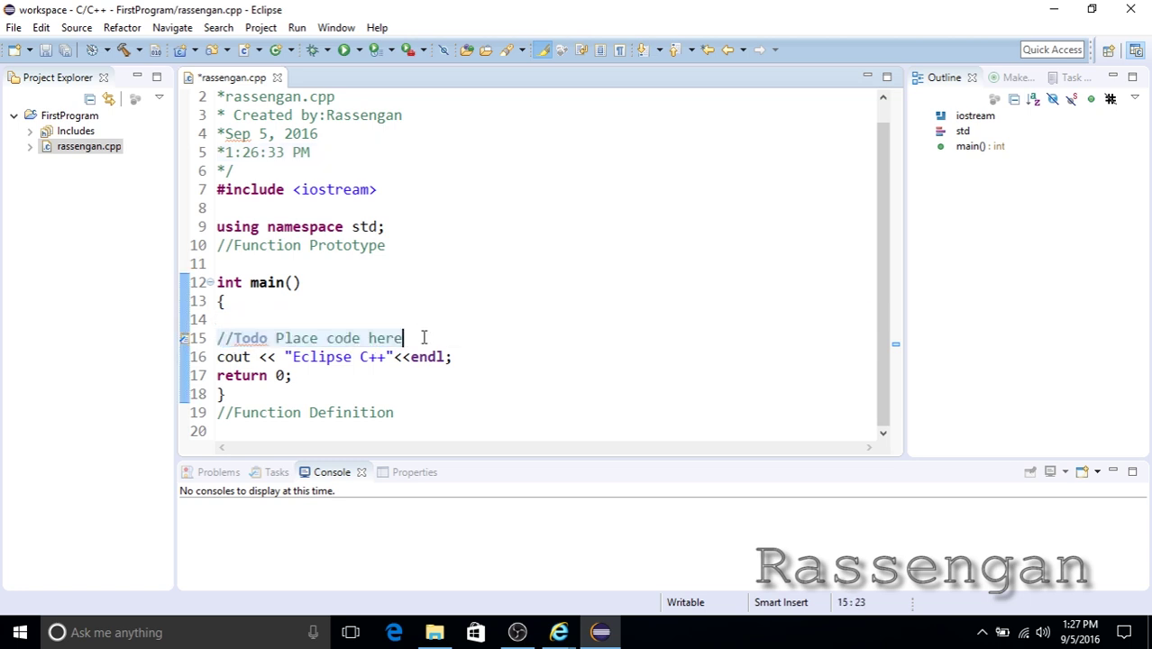
pyautogui.click(254, 338)
pyautogui.moveTo(253, 338)
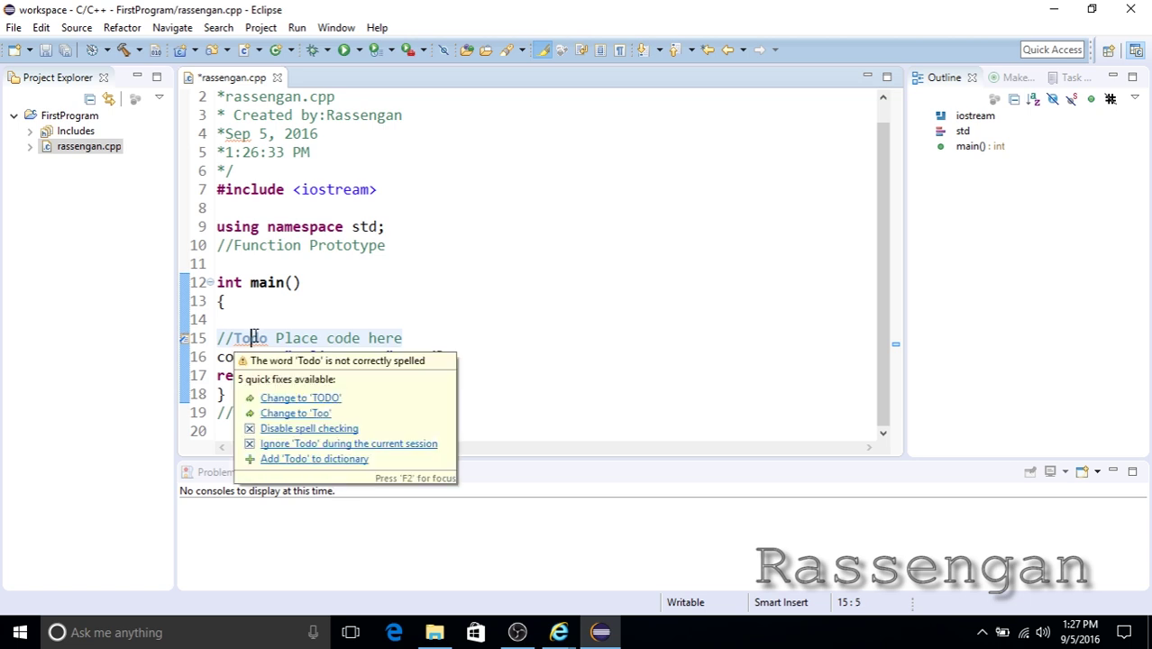
pyautogui.click(419, 336)
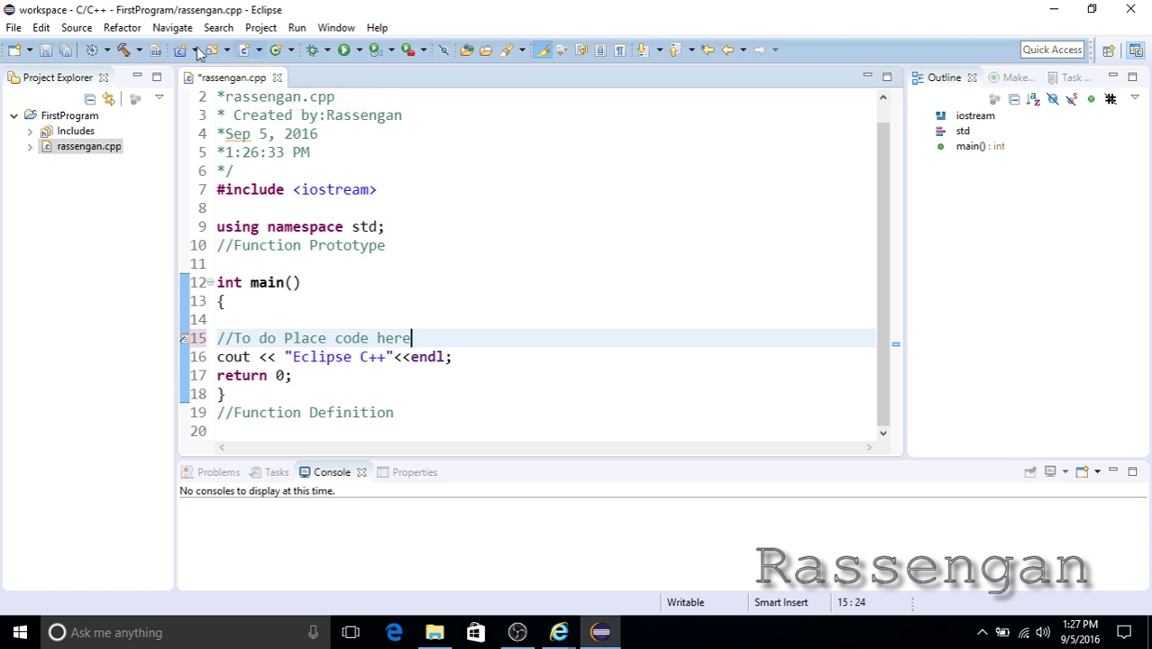
pyautogui.click(49, 54)
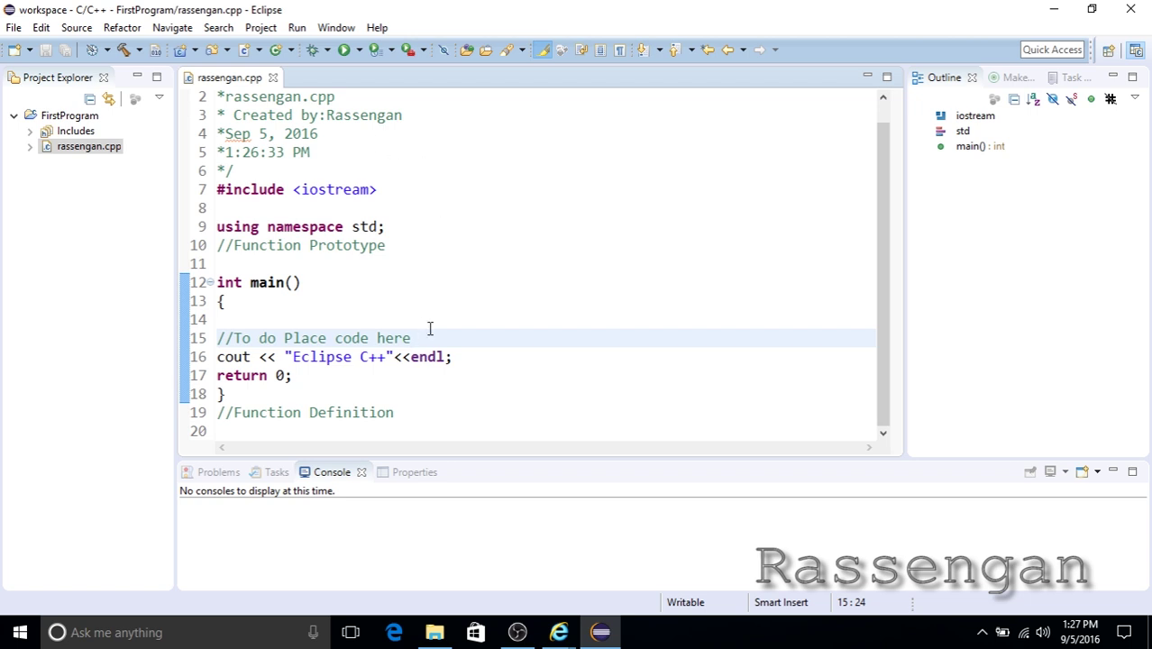
# Delete the "//To do Place code here" comment together with its line above the cout statement.
pyautogui.moveTo(411, 338); pyautogui.dragTo(217, 338)
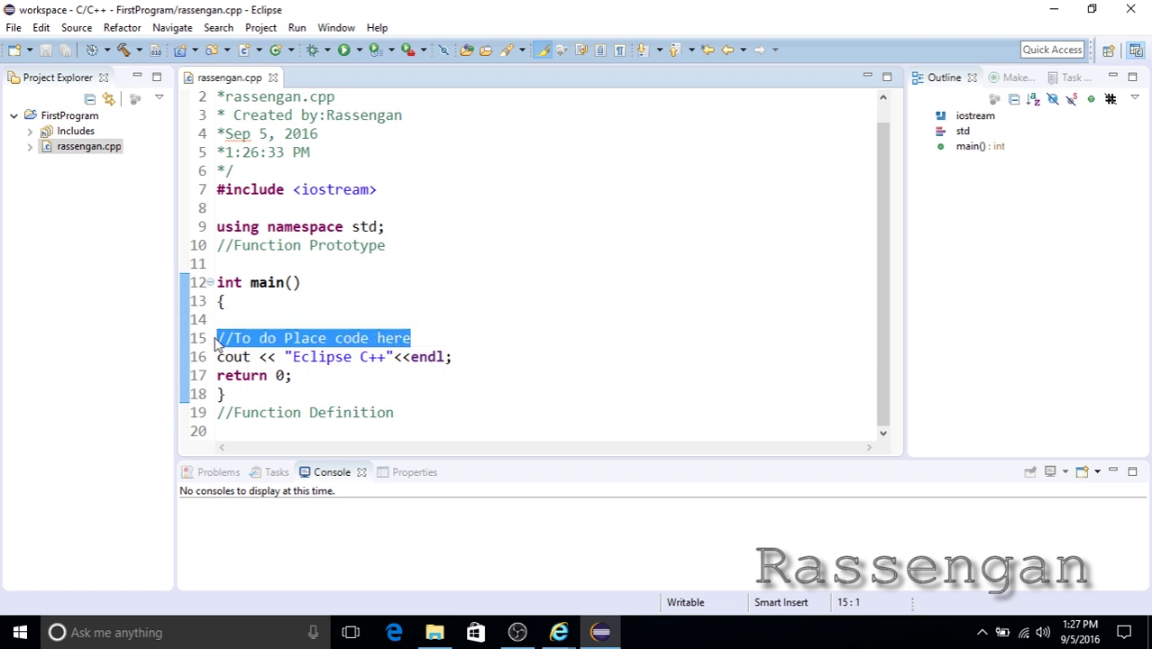
pyautogui.press('Delete')
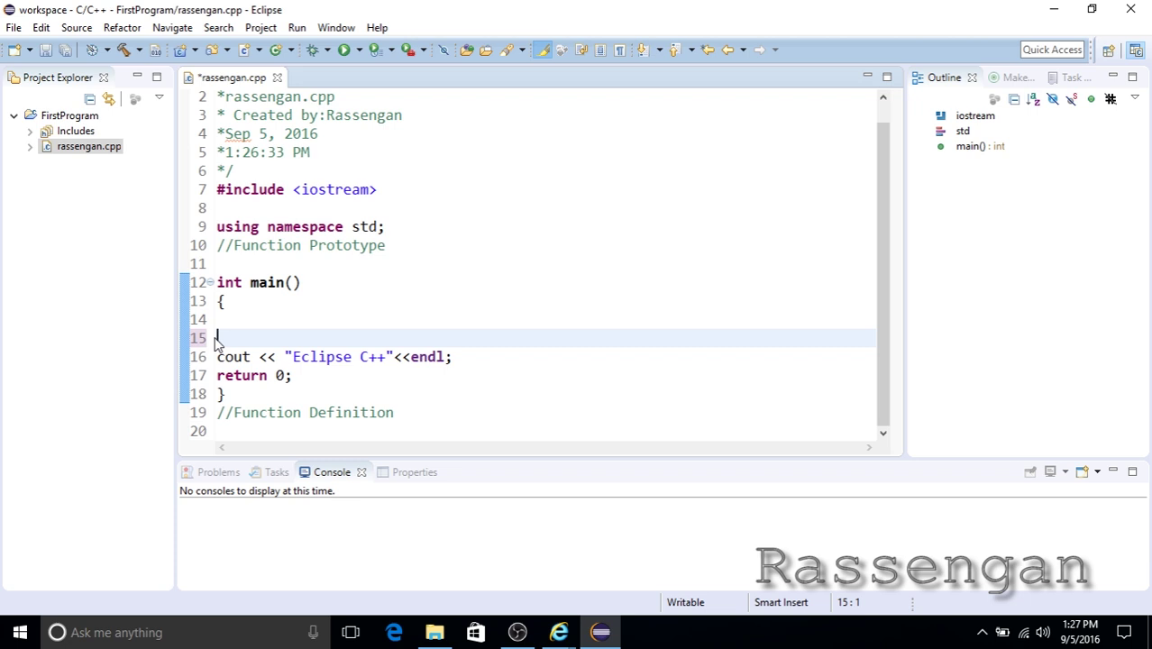
pyautogui.press('BackSpace')
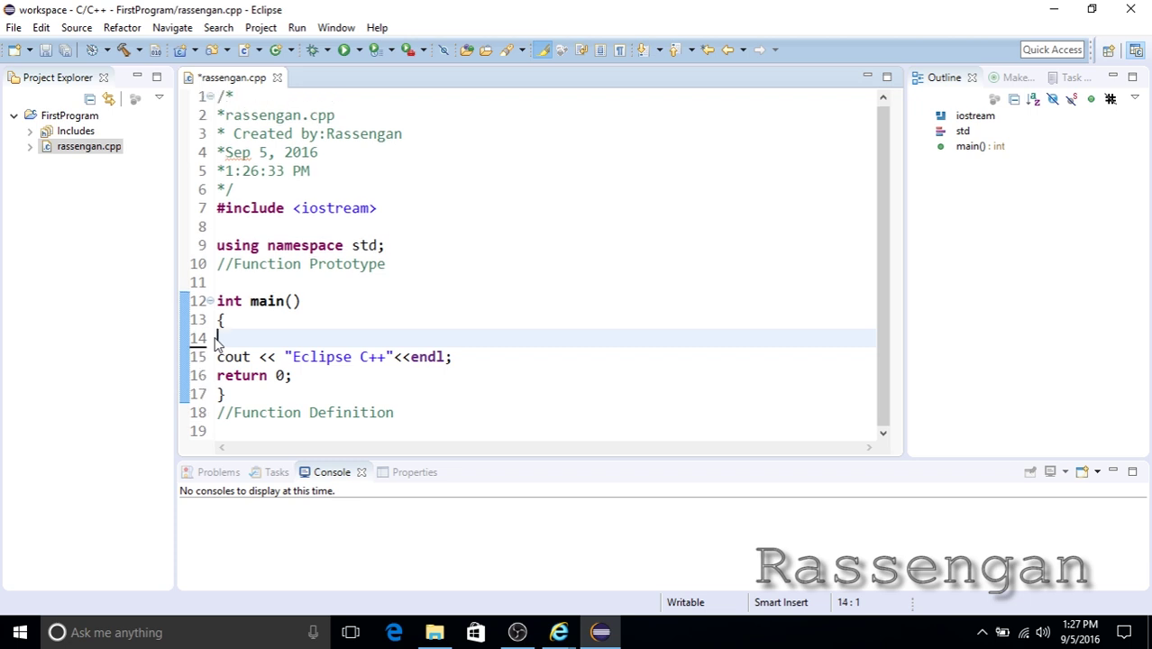
# Build the FirstProgram project and check the build result in the console.
pyautogui.click(126, 52)
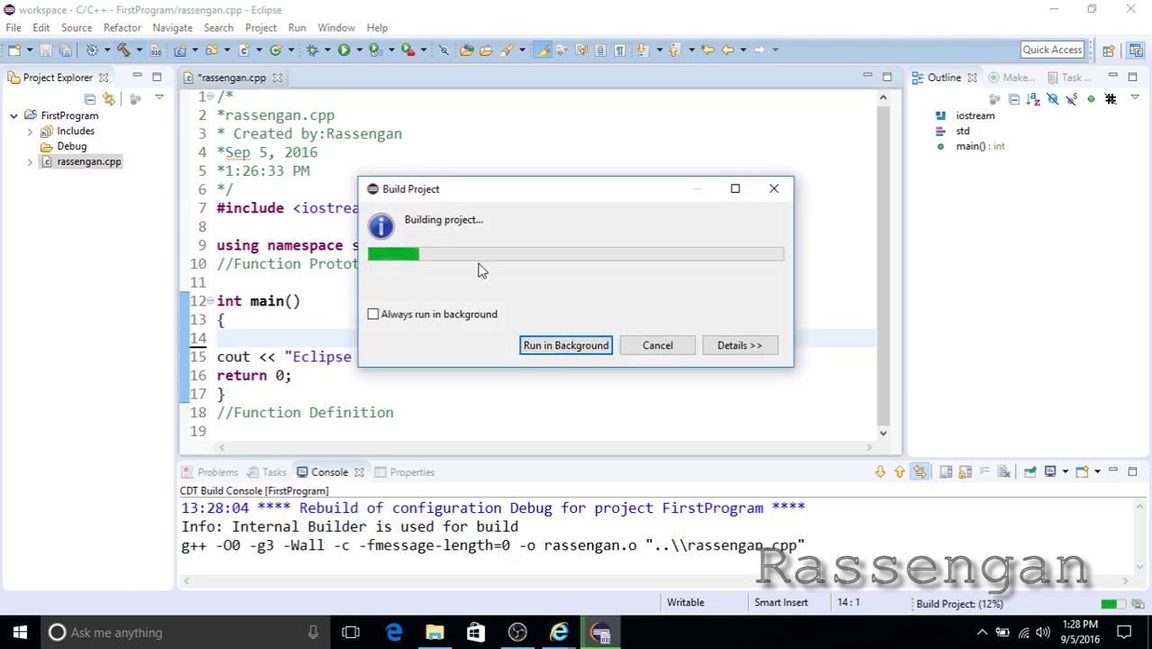
pyautogui.click(472, 322)
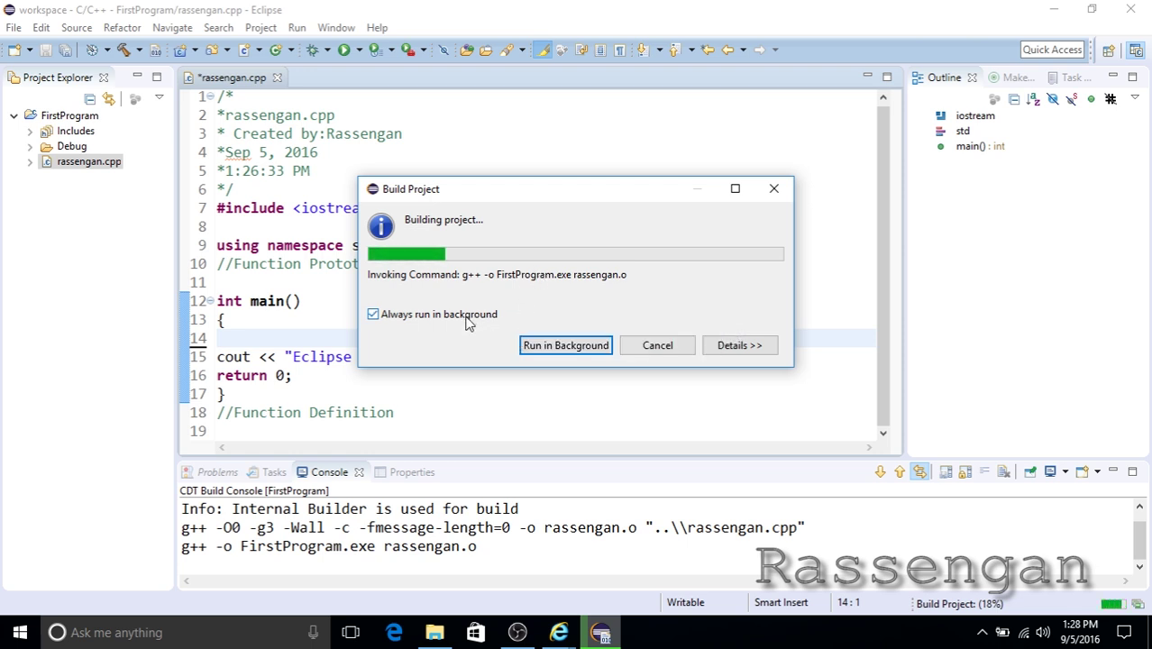
pyautogui.click(471, 325)
pyautogui.click(470, 325)
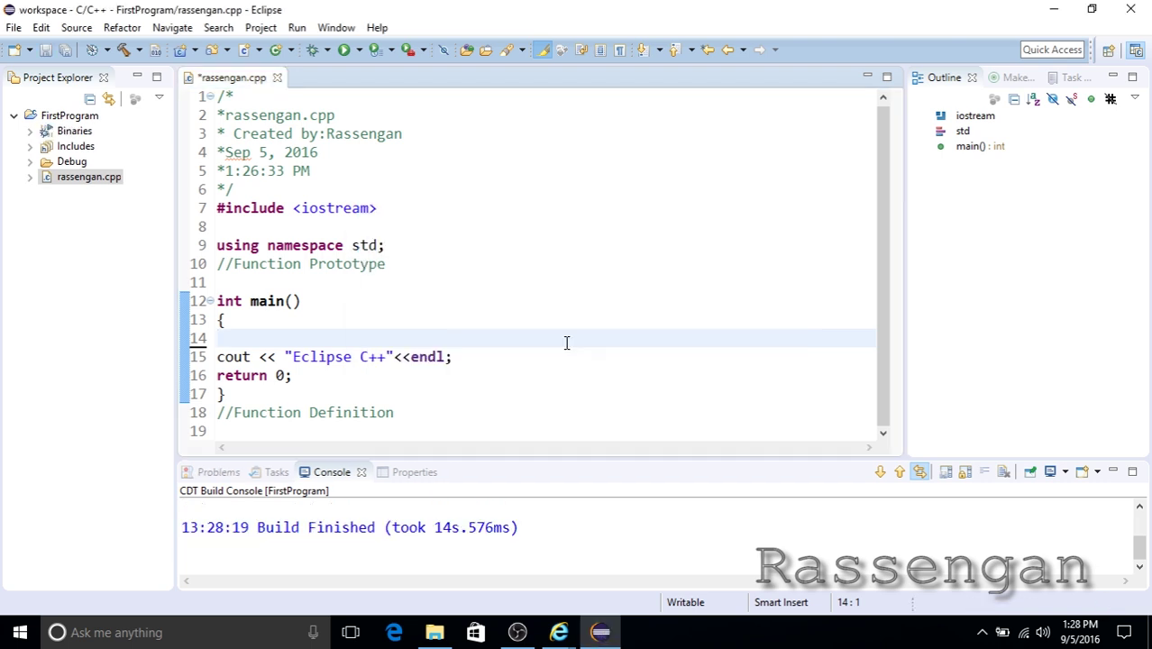
pyautogui.moveTo(540, 530); pyautogui.dragTo(134, 527)
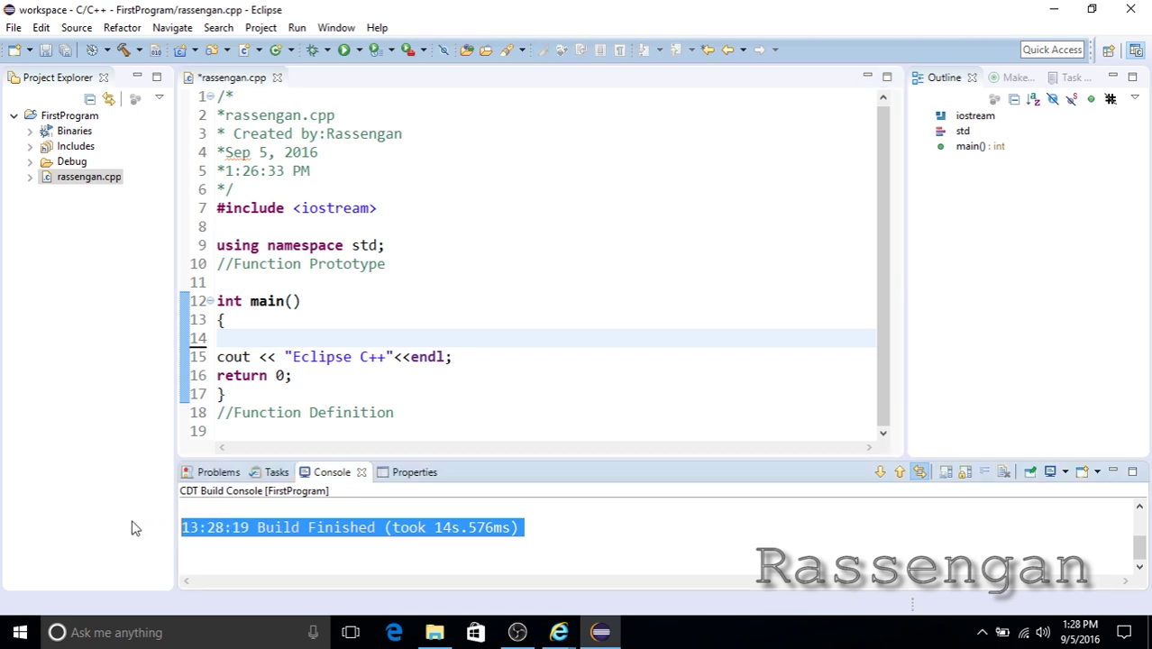
pyautogui.click(571, 514)
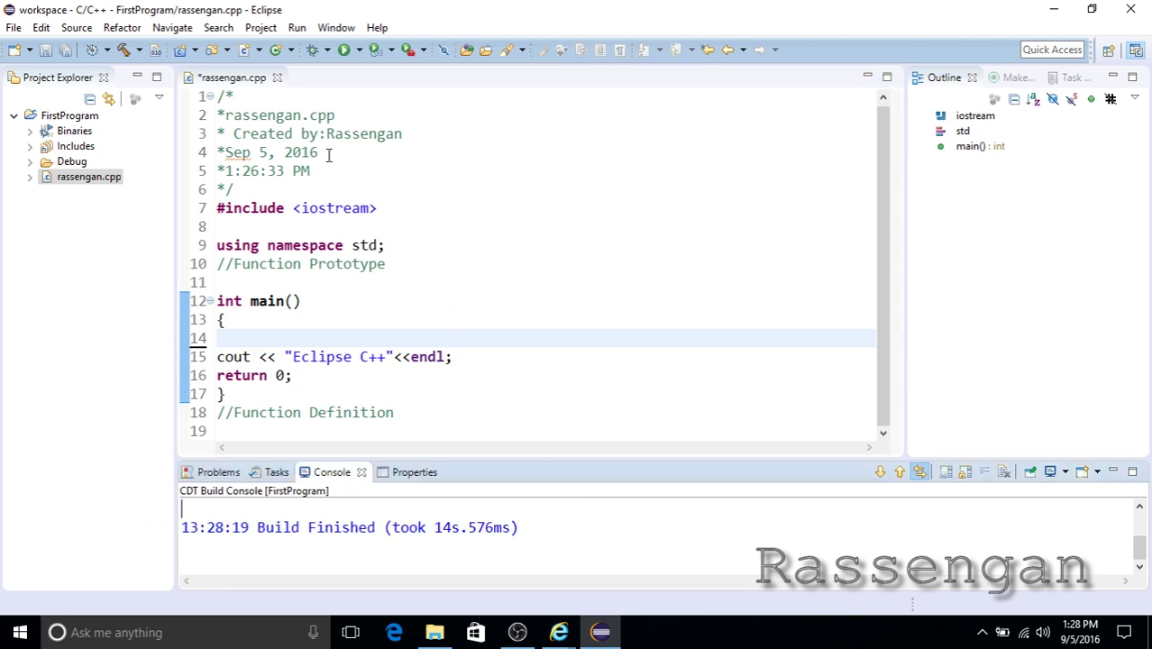
# Try to run the program, looking through the Debug folder and the available launch options between attempts.
pyautogui.click(343, 50)
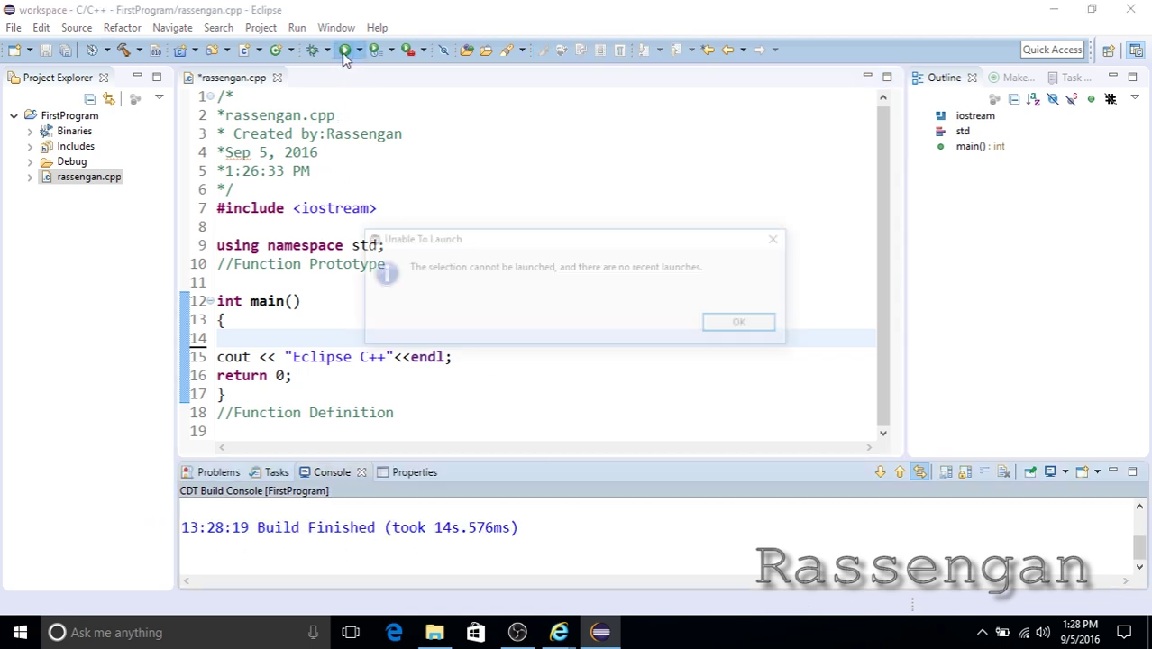
pyautogui.click(745, 327)
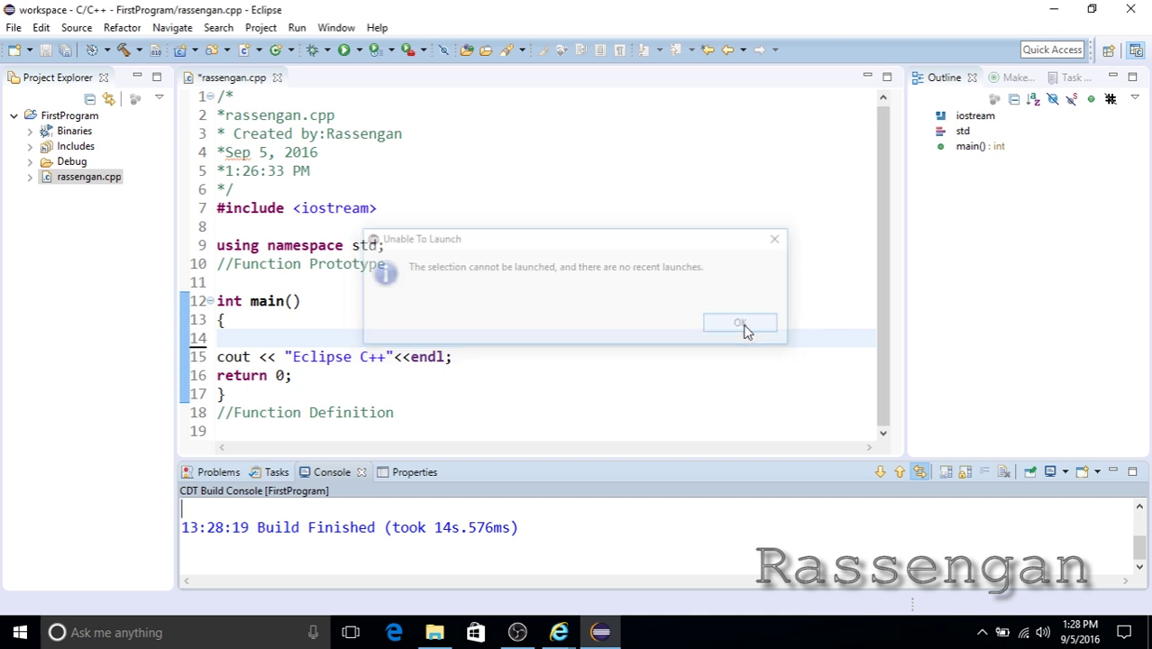
pyautogui.click(31, 163)
pyautogui.click(31, 163)
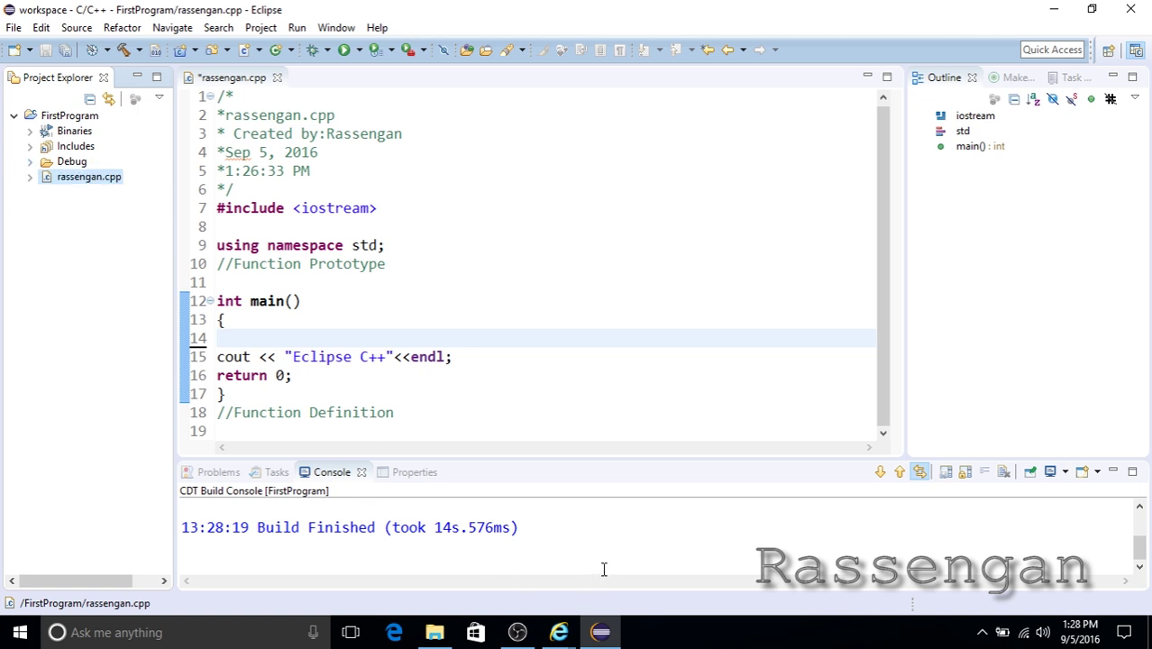
pyautogui.click(390, 51)
pyautogui.click(424, 52)
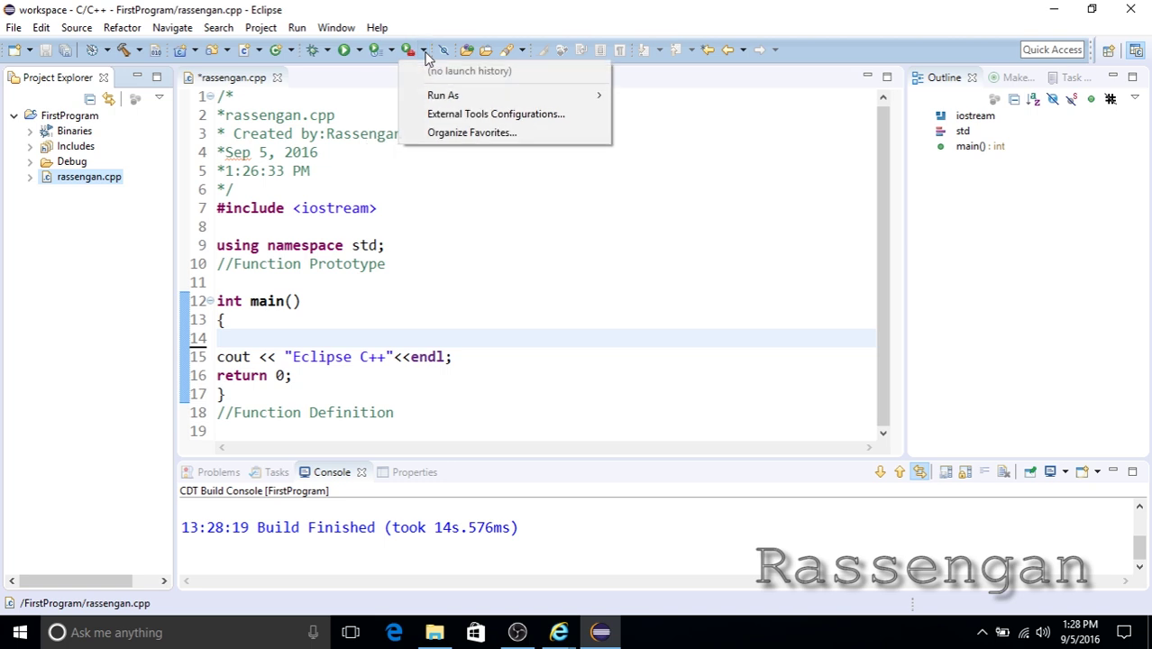
pyautogui.click(350, 56)
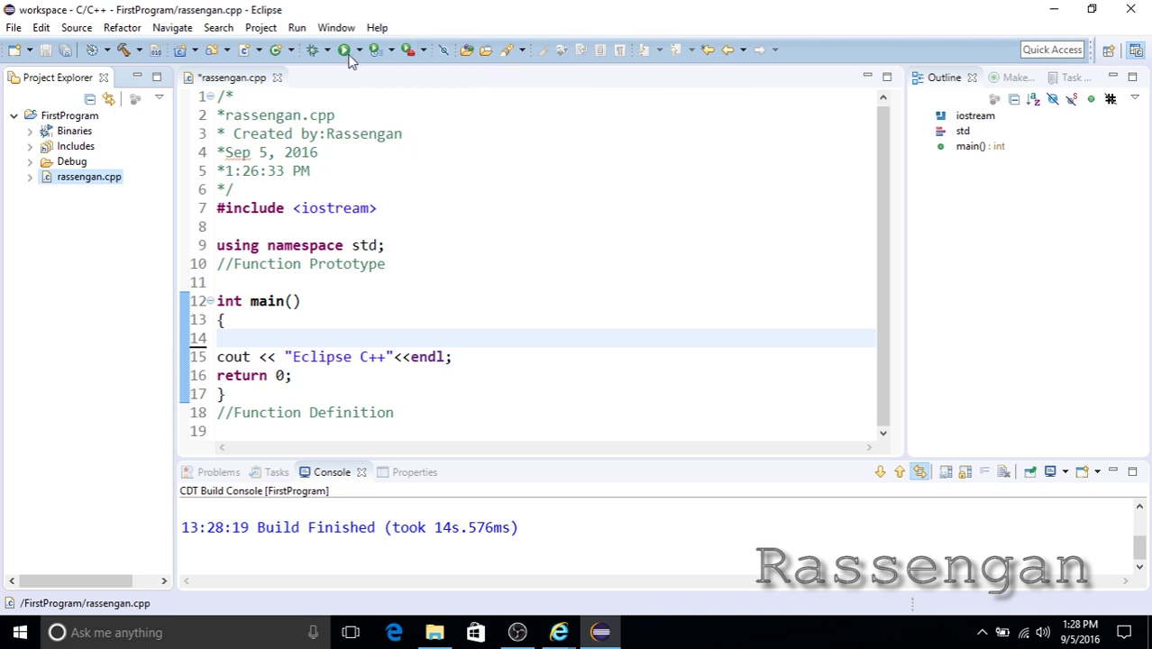
pyautogui.click(349, 56)
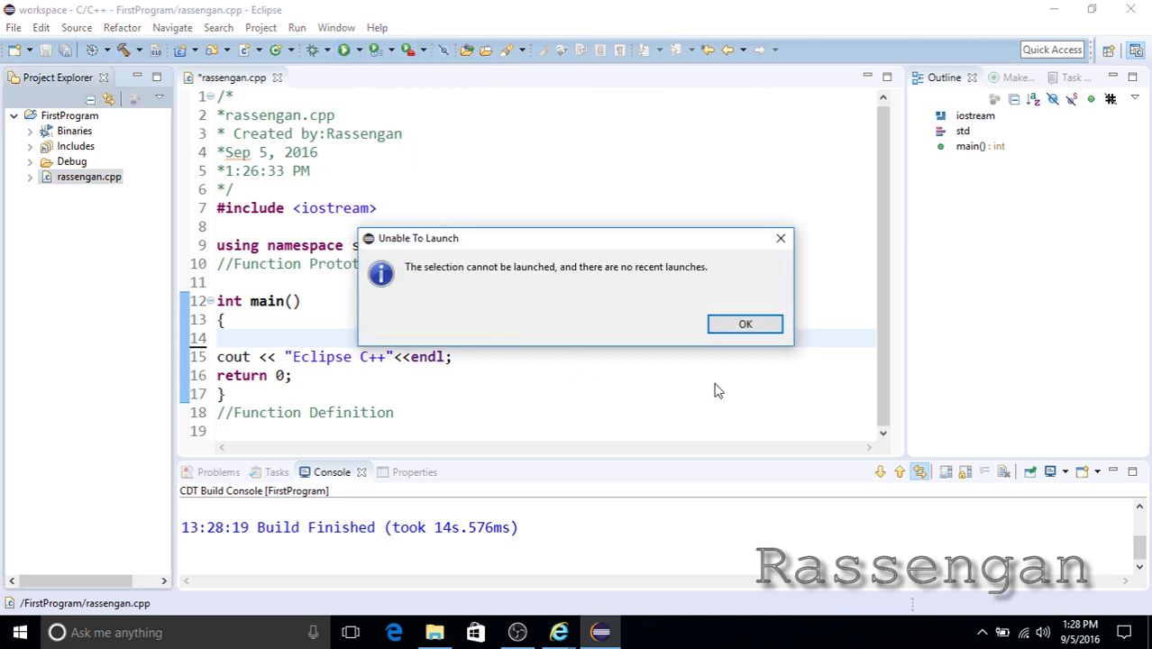
pyautogui.click(734, 328)
# Check the Debug folder for the built files, run FirstProgram.exe and examine its console output.
pyautogui.click(30, 163)
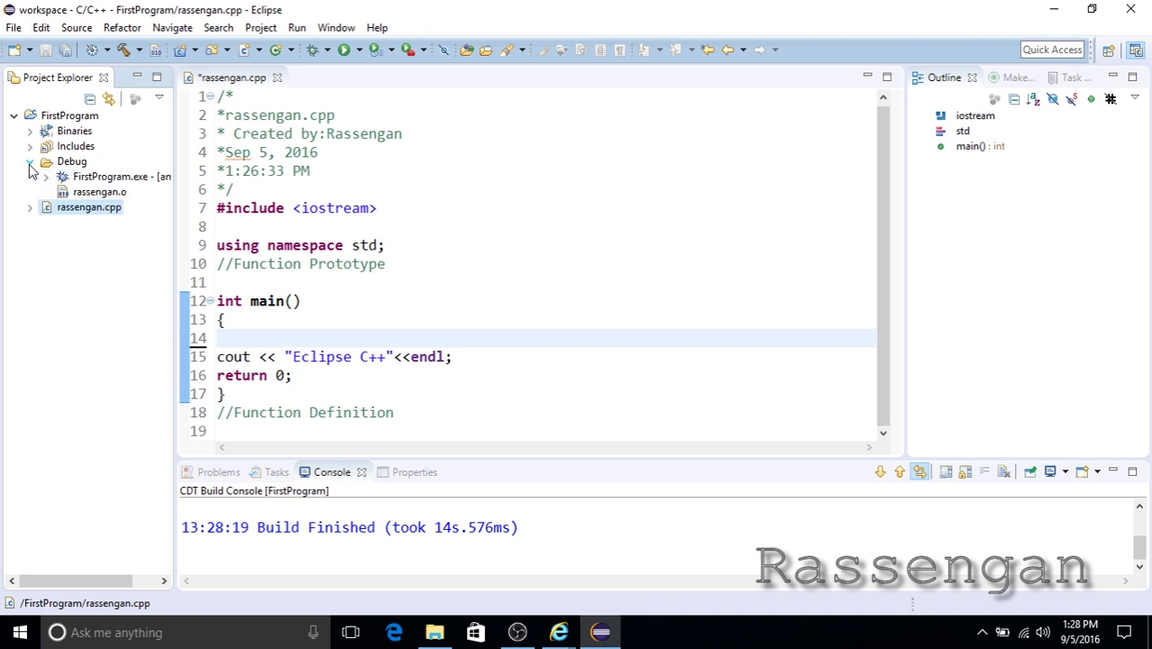
pyautogui.click(30, 163)
pyautogui.click(343, 49)
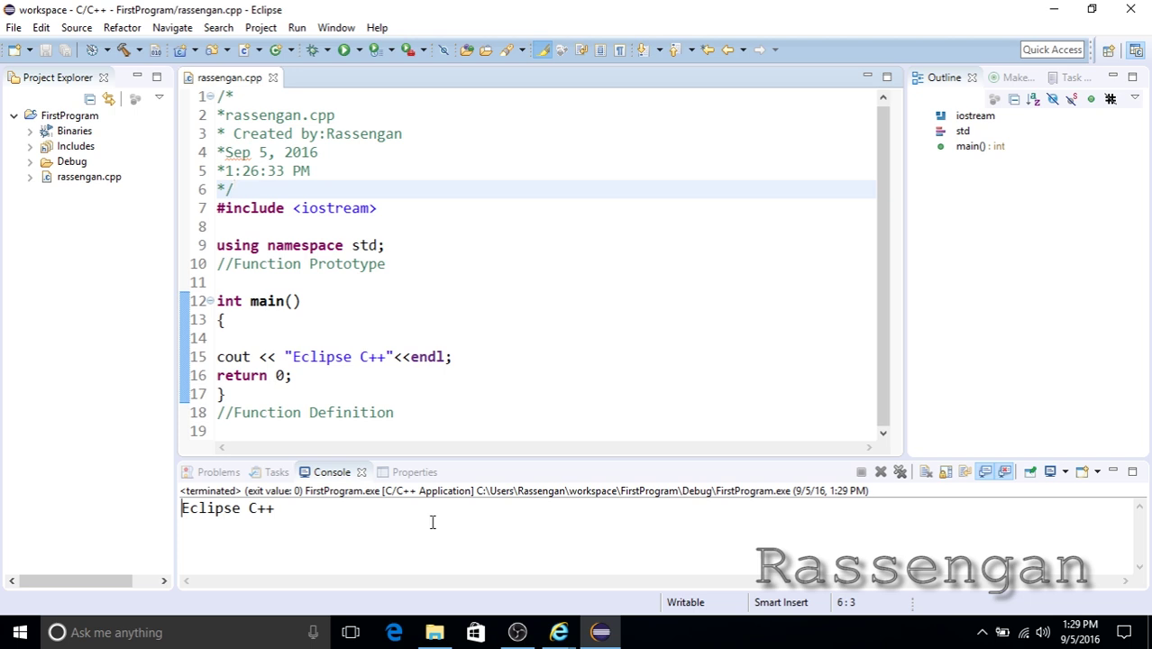
pyautogui.moveTo(331, 516); pyautogui.dragTo(154, 516)
pyautogui.click(318, 516)
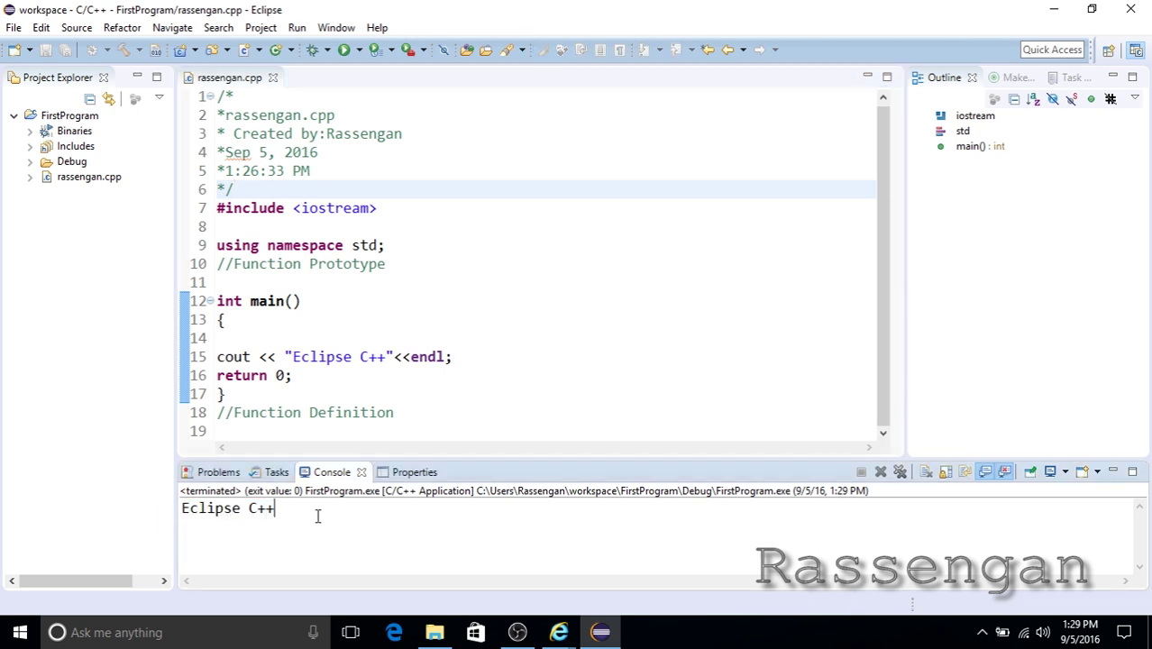
pyautogui.moveTo(275, 511); pyautogui.dragTo(173, 512)
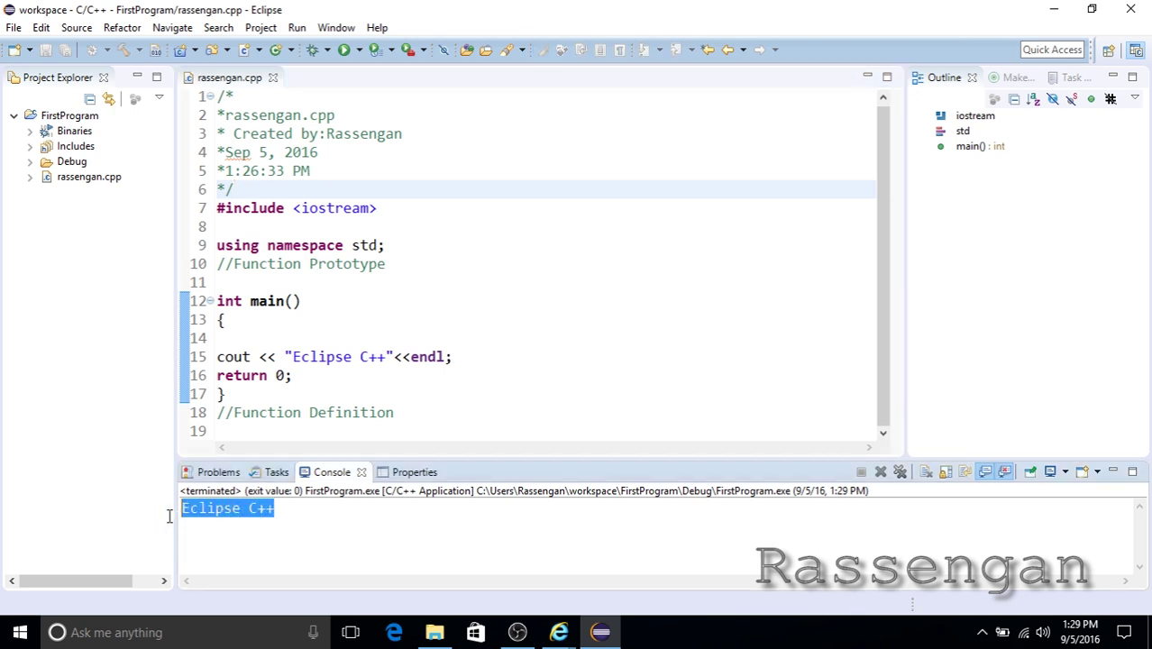
pyautogui.click(308, 512)
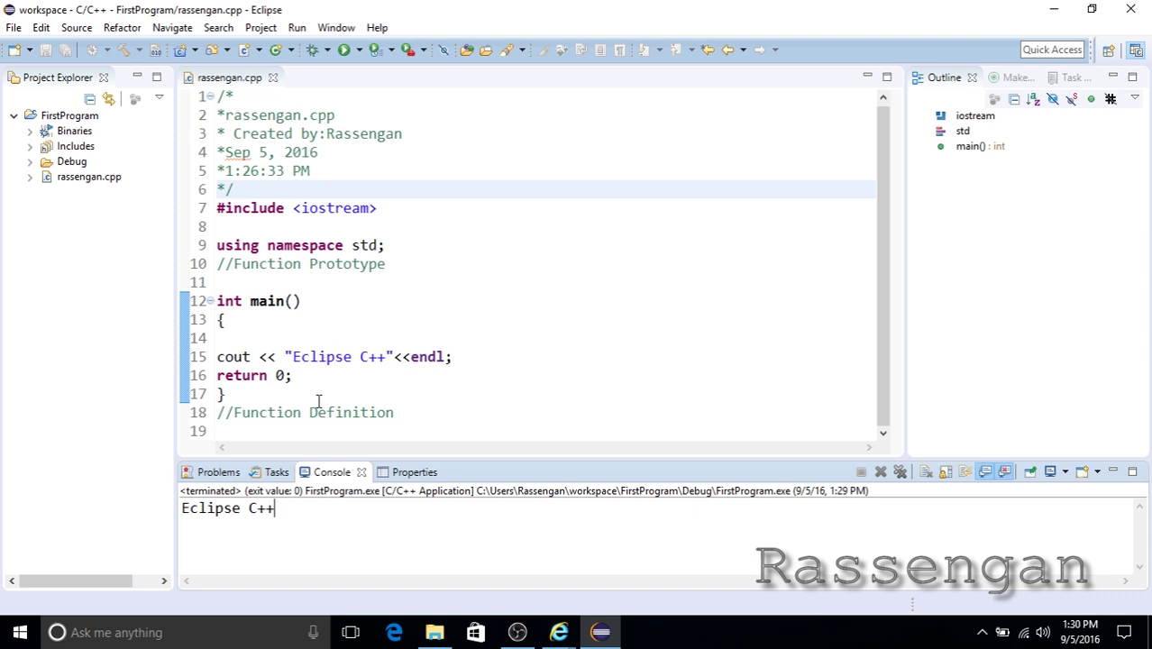
# Close Eclipse and return to the Windows desktop.
pyautogui.hotkey('ctrl', 'z')
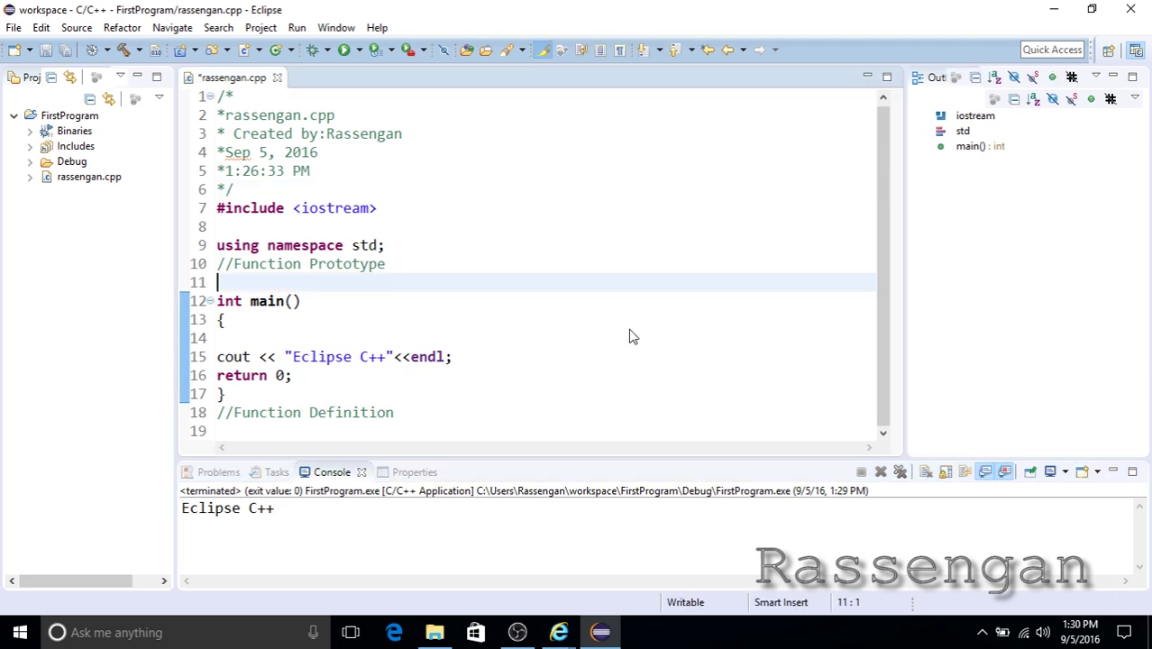
pyautogui.hotkey('alt', 'F4')
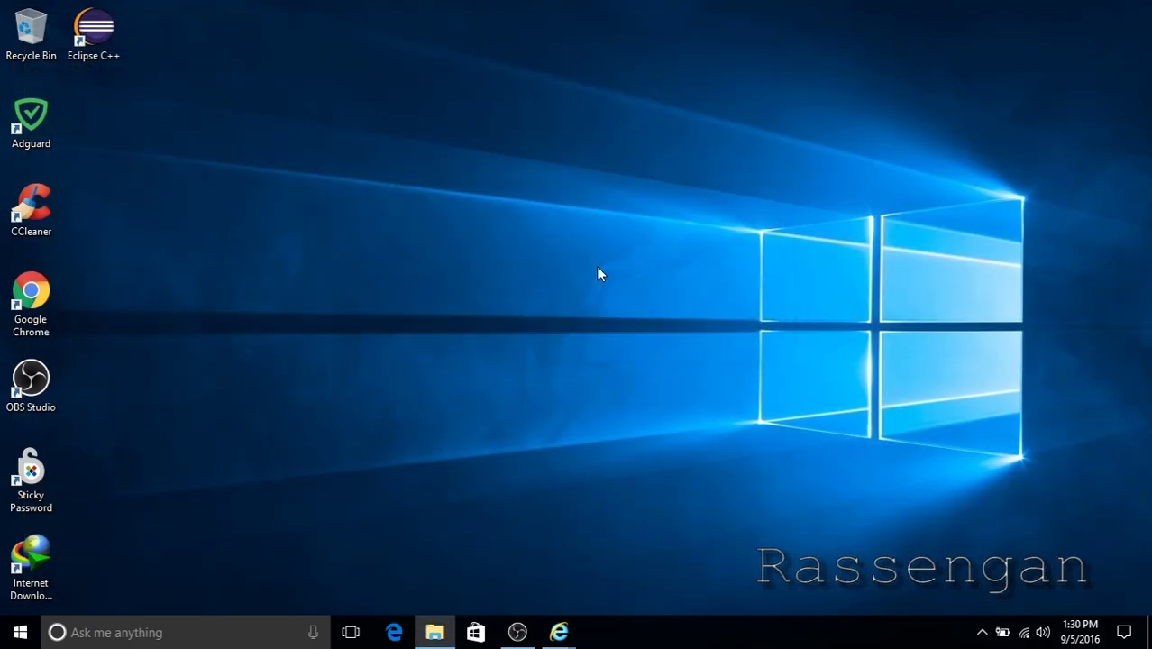